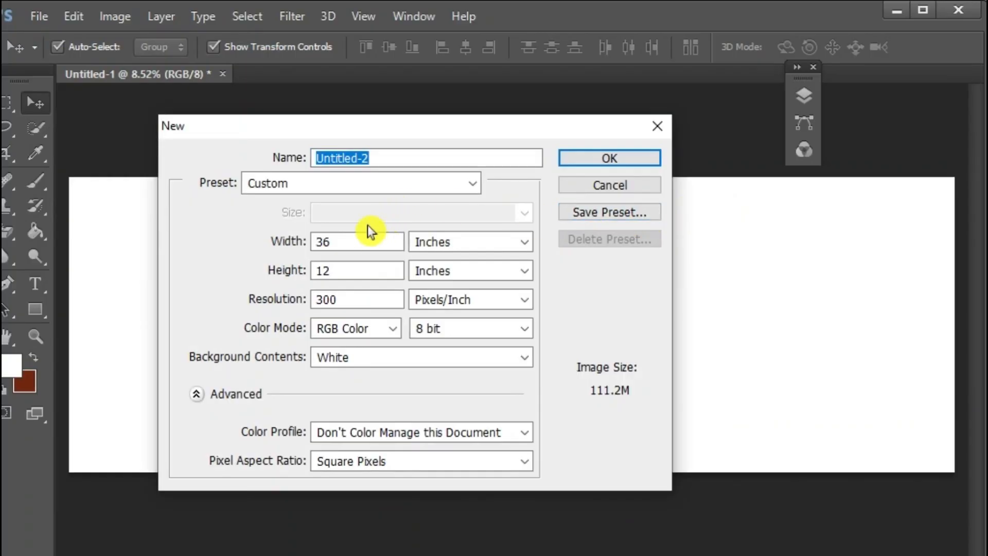
Step: Create a custom 36 × 12 inch document at 300 pixels/inch with a white background, and close it
click(363, 187)
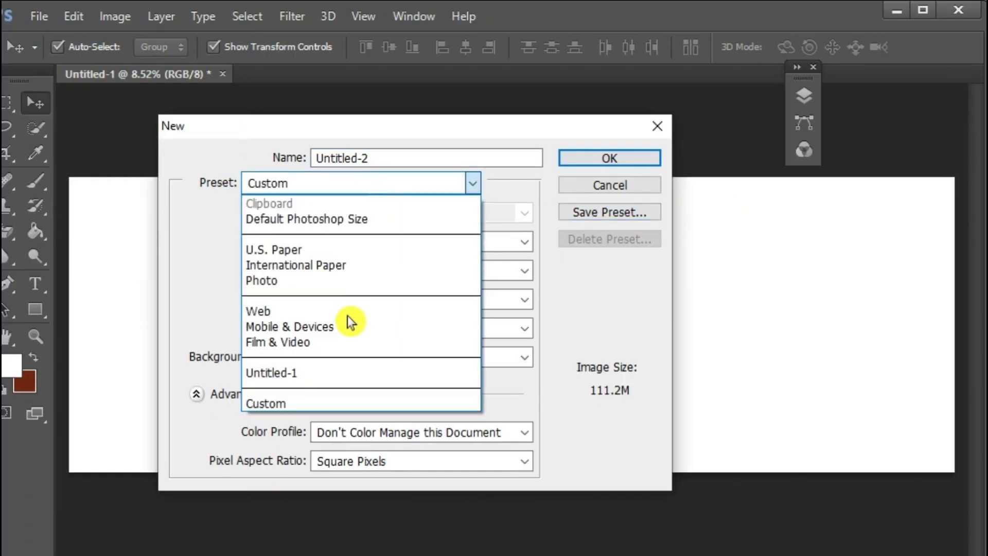
click(264, 400)
drag(332, 242, 304, 303)
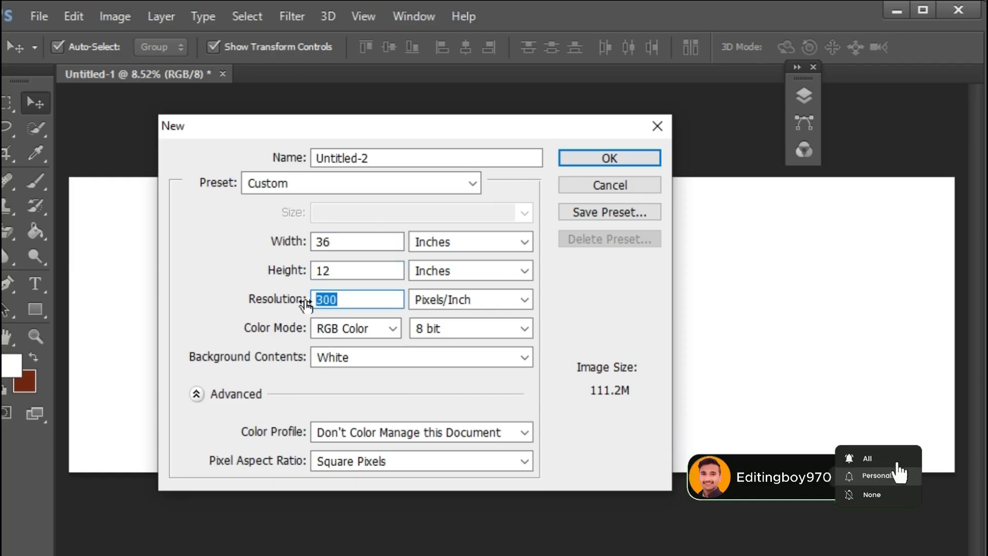
click(480, 238)
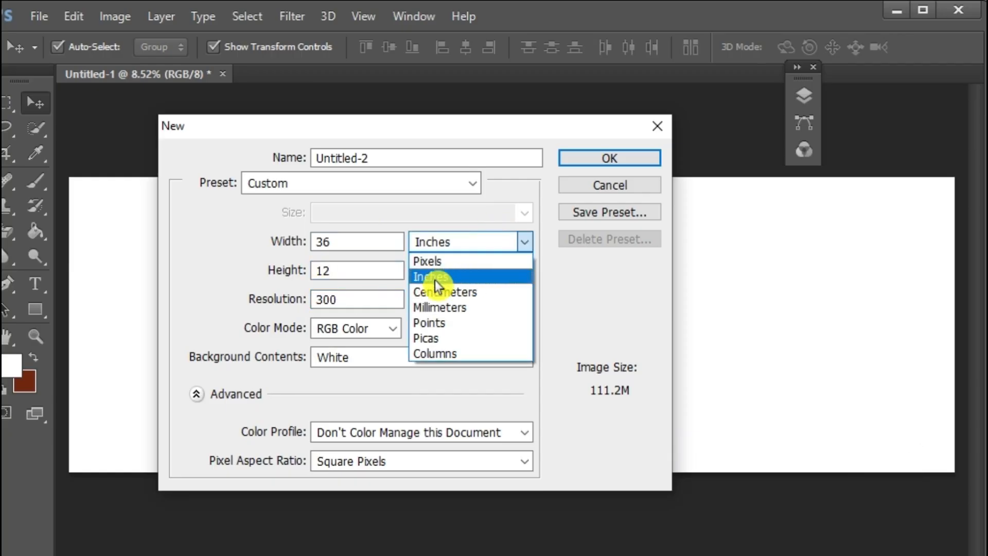
click(434, 280)
click(607, 166)
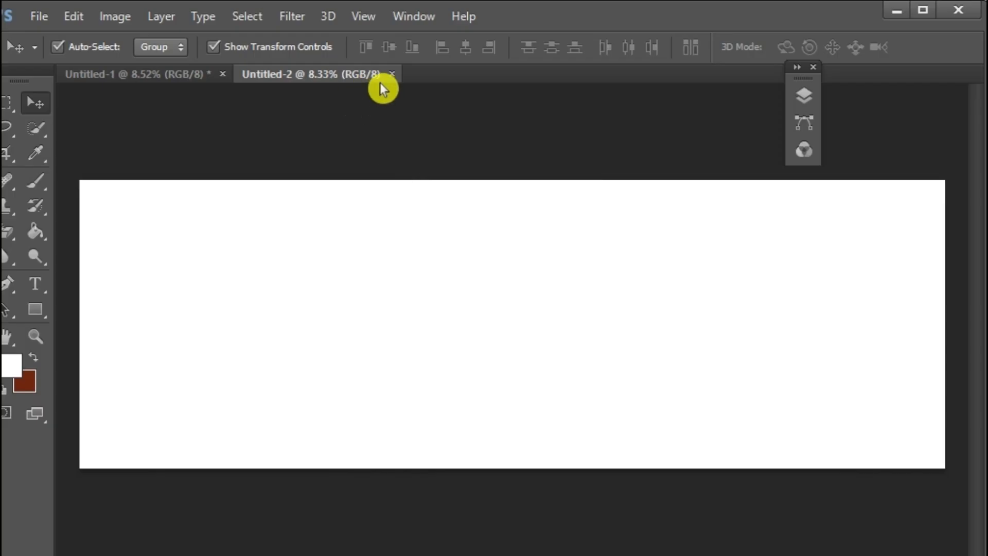
click(394, 78)
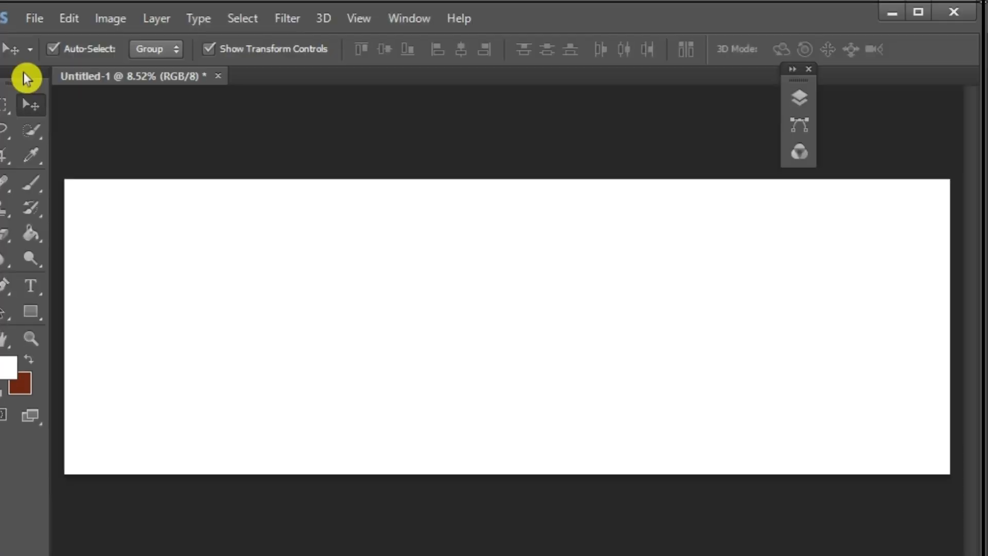
Step: Open the black brush-stroke image 00b5b448224fc5db6657da468b819d0d.jpg from the "wedding pnj" folder on the Desktop
click(44, 20)
click(58, 54)
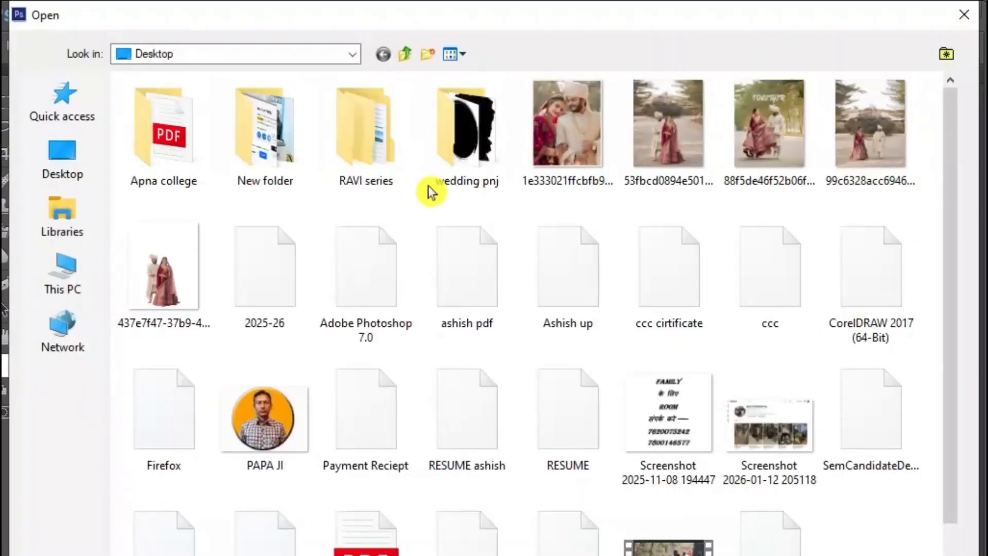
double_click(463, 162)
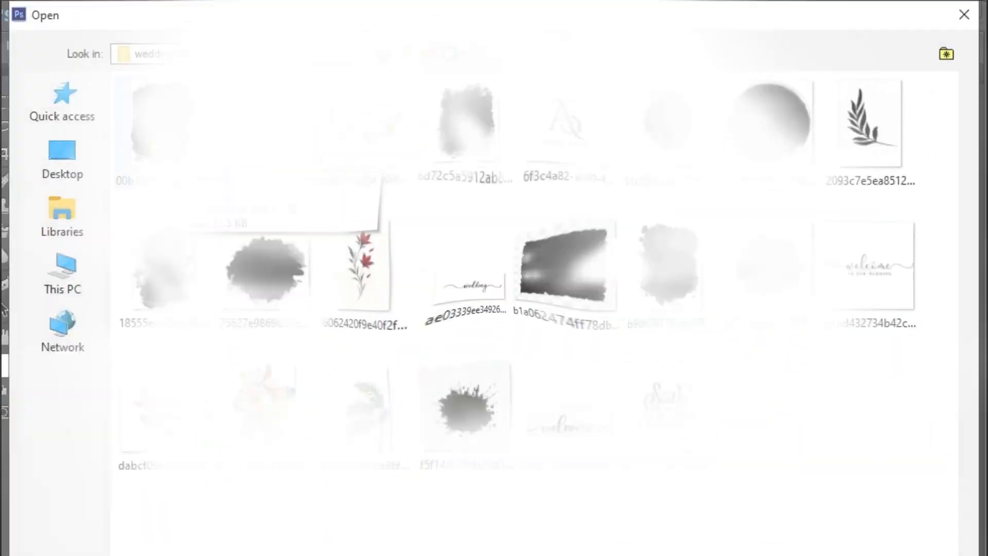
click(162, 140)
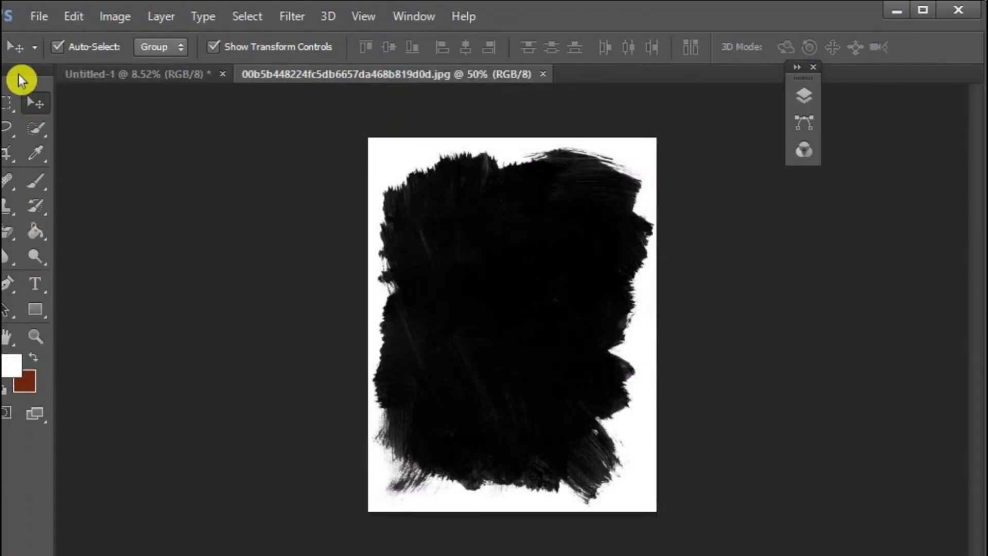
Step: Erase the white background around the black brush stroke with the Magic Eraser at tolerance 32
drag(18, 80, 41, 69)
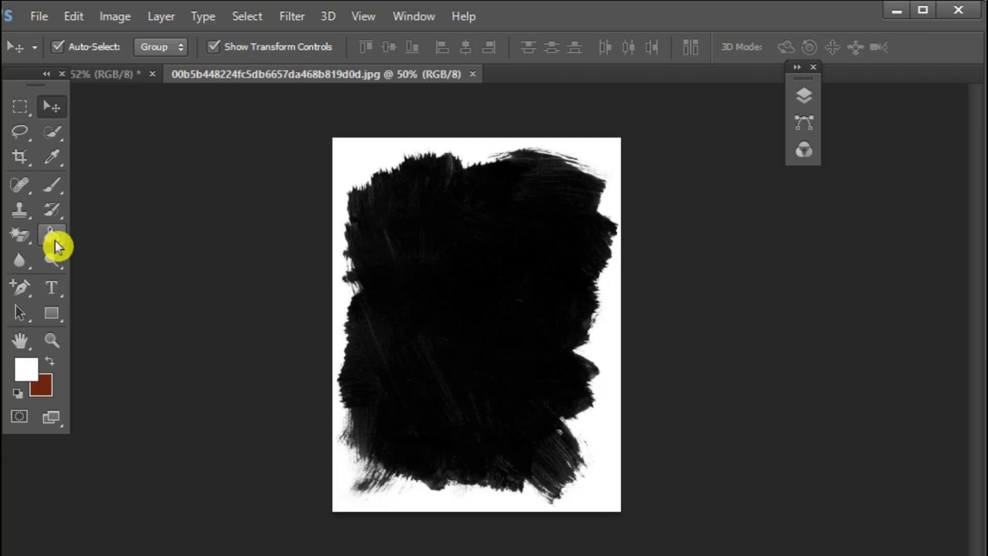
click(24, 250)
click(25, 238)
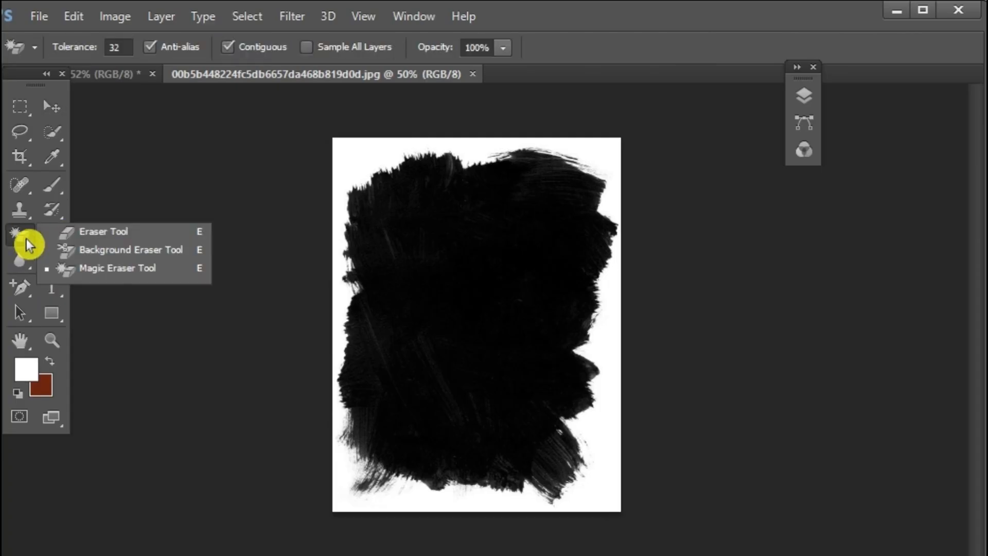
click(88, 269)
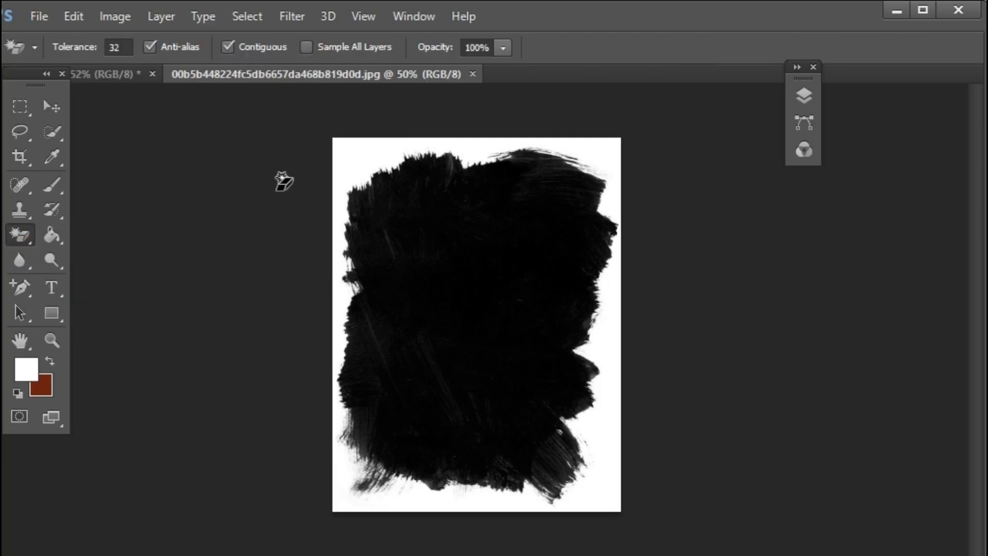
click(336, 171)
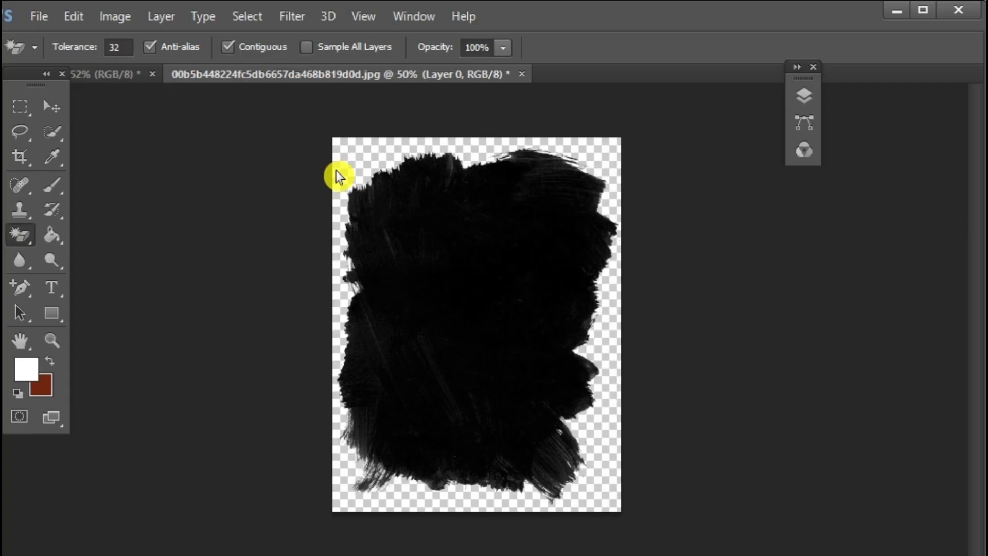
Step: Copy the cut-out brush stroke onto the left part of the Untitled-1 canvas and close the source image
click(55, 118)
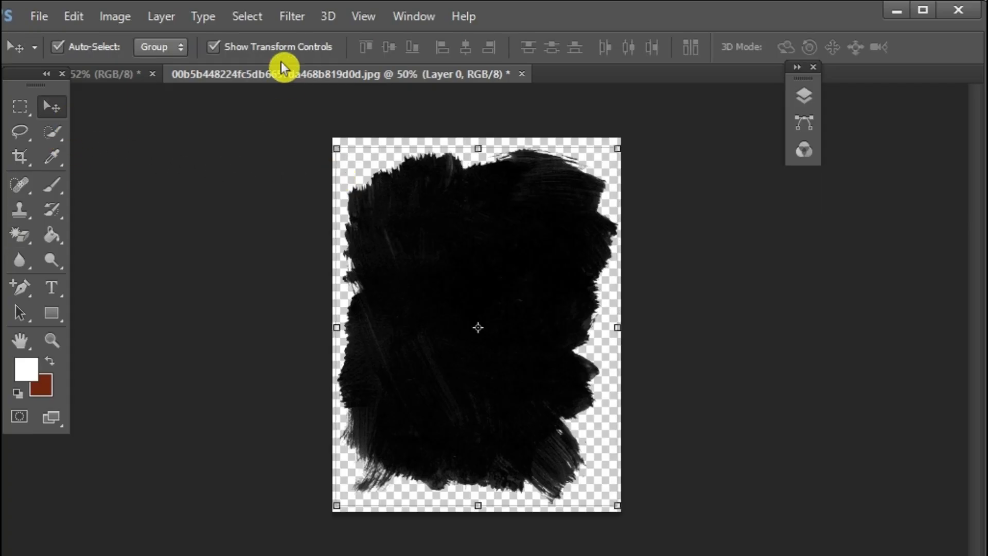
drag(281, 67, 347, 196)
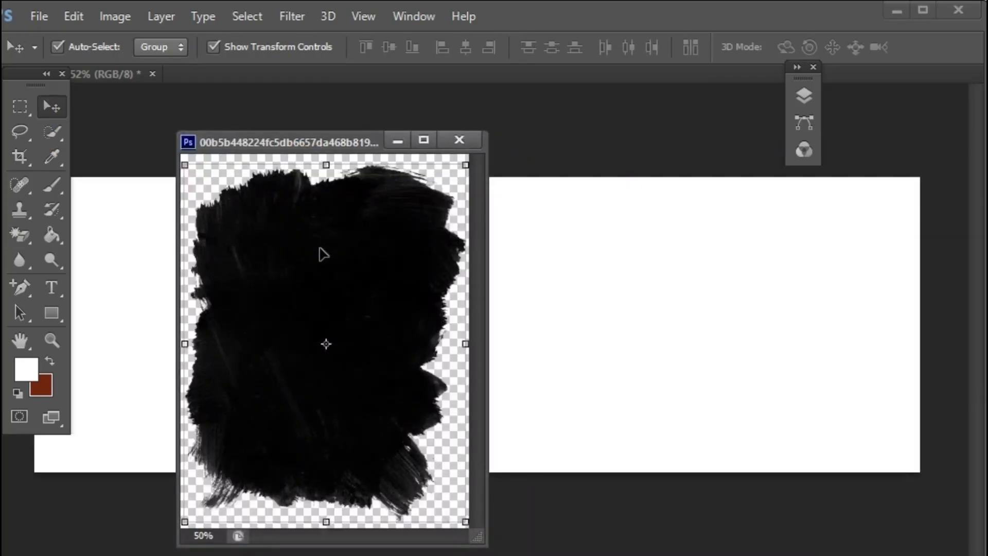
mouse_move(322, 254)
mouse_down()
mouse_move(252, 282)
mouse_move(150, 272)
mouse_up()
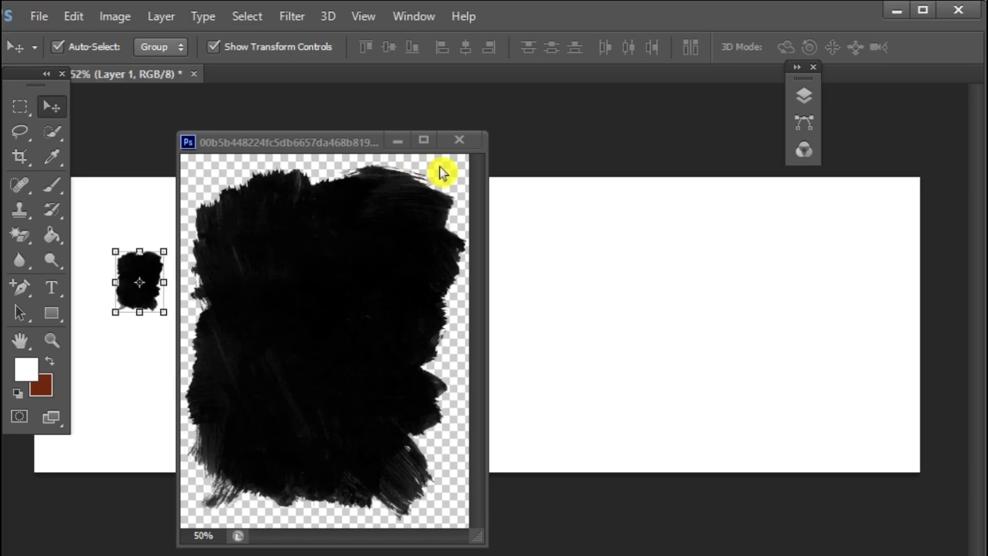
click(461, 141)
click(471, 264)
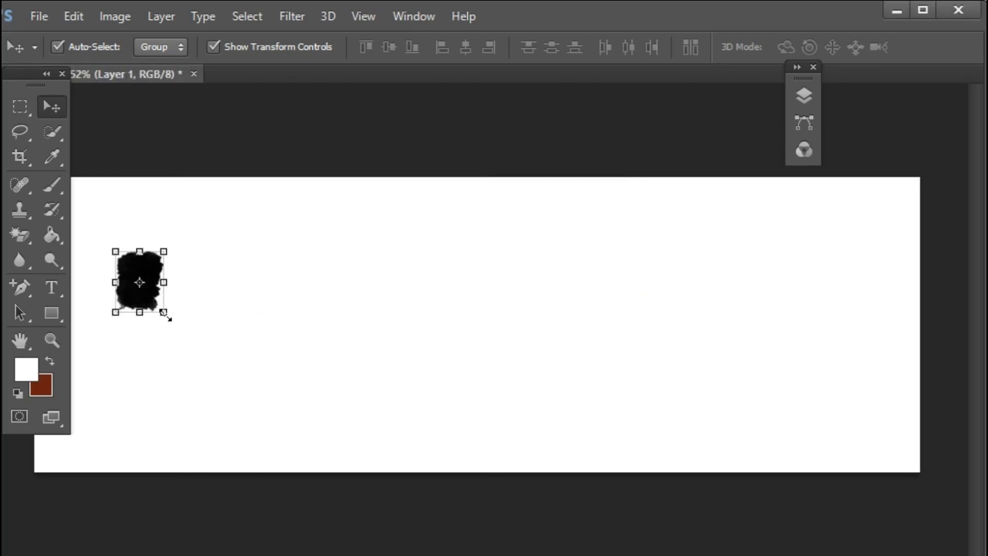
Step: Enlarge the brush stroke to about 587% and position it so it runs off the canvas's left edge
drag(164, 314, 312, 445)
drag(190, 286, 142, 260)
drag(250, 452, 280, 485)
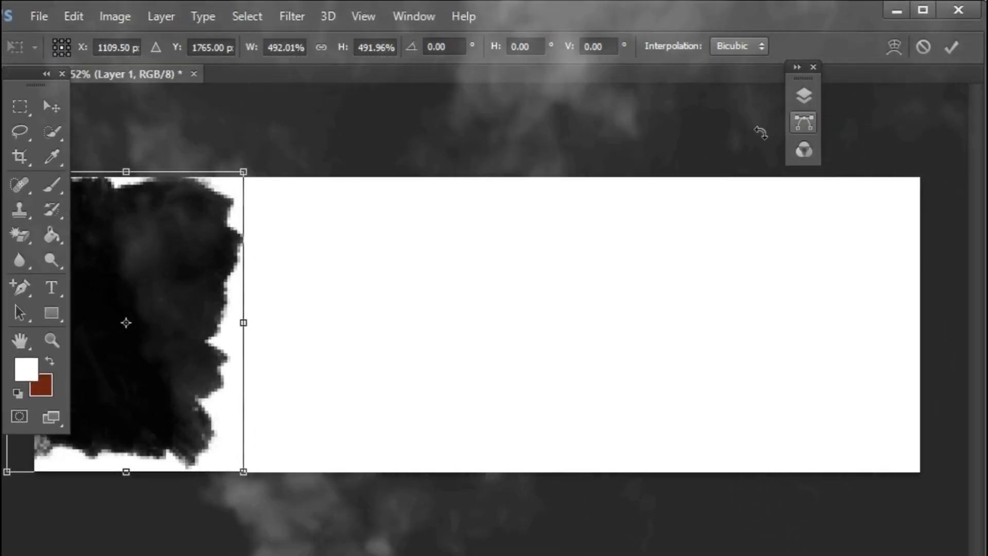
drag(243, 471, 266, 500)
key(ctrl+minus)
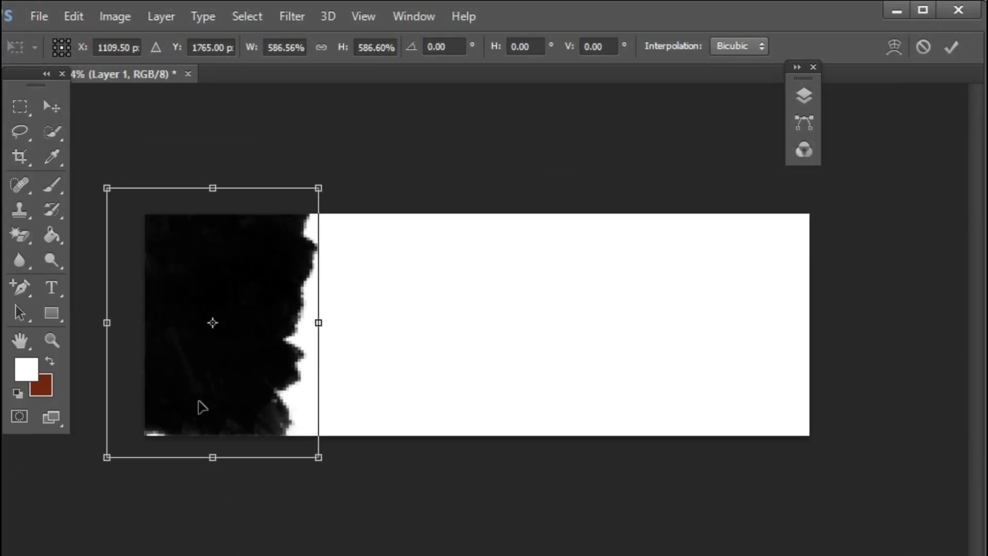
drag(199, 402, 187, 408)
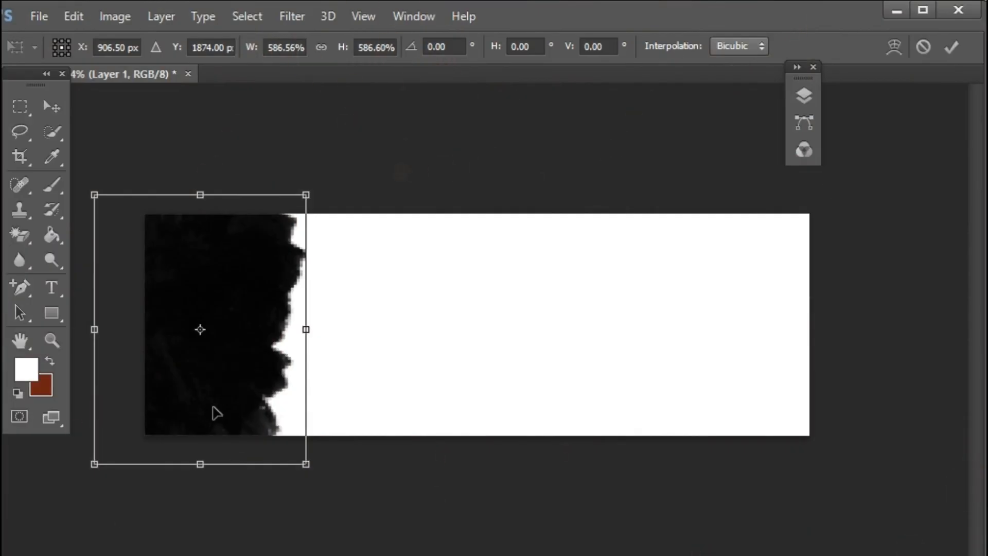
drag(194, 406, 189, 403)
click(952, 46)
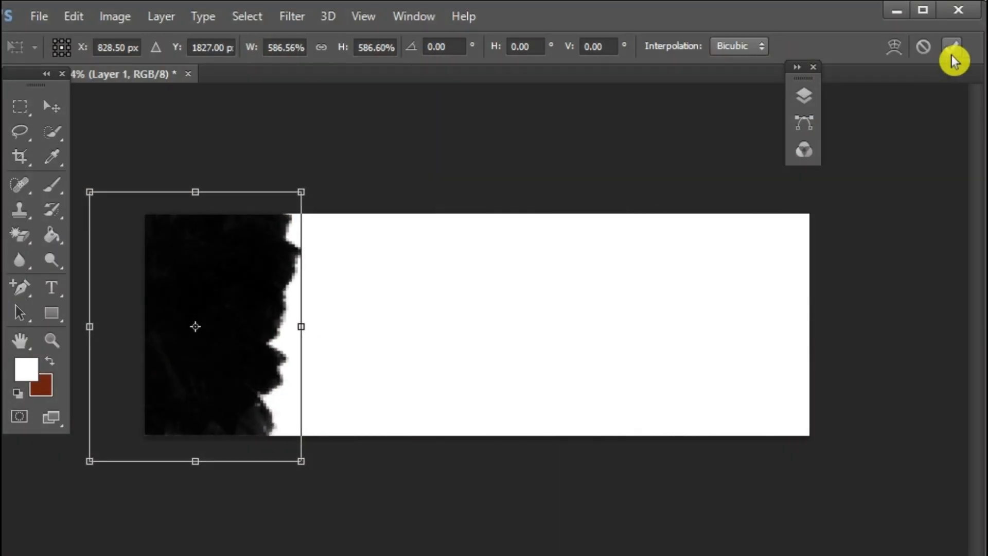
Step: Move the brush stroke slightly inward and scale it up further to about 127%
mouse_move(220, 384)
mouse_down()
mouse_move(209, 386)
mouse_move(247, 388)
mouse_move(234, 388)
mouse_up()
drag(319, 466, 347, 502)
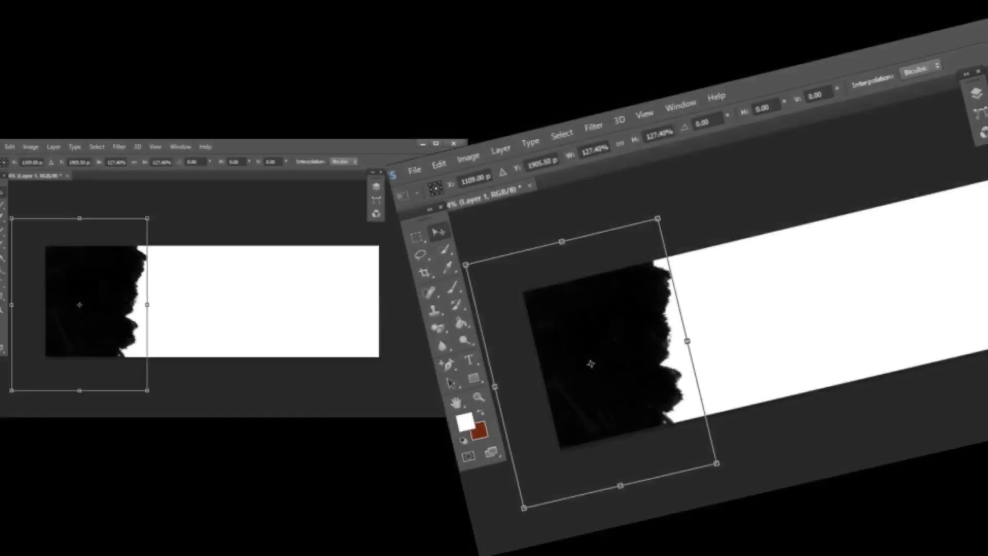
click(950, 47)
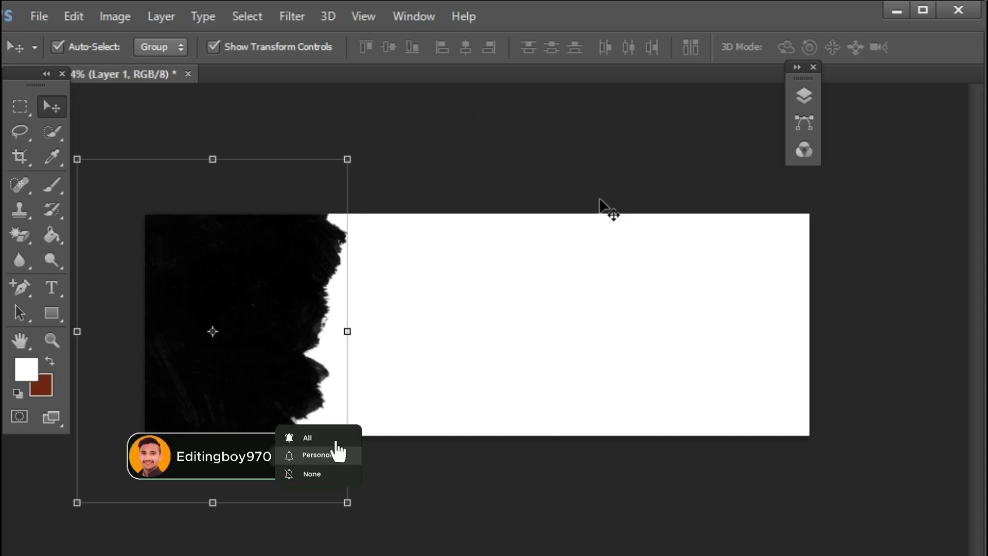
Step: Draw an ellipse shape as a circle about 4161 px across on the right half of the canvas
click(51, 315)
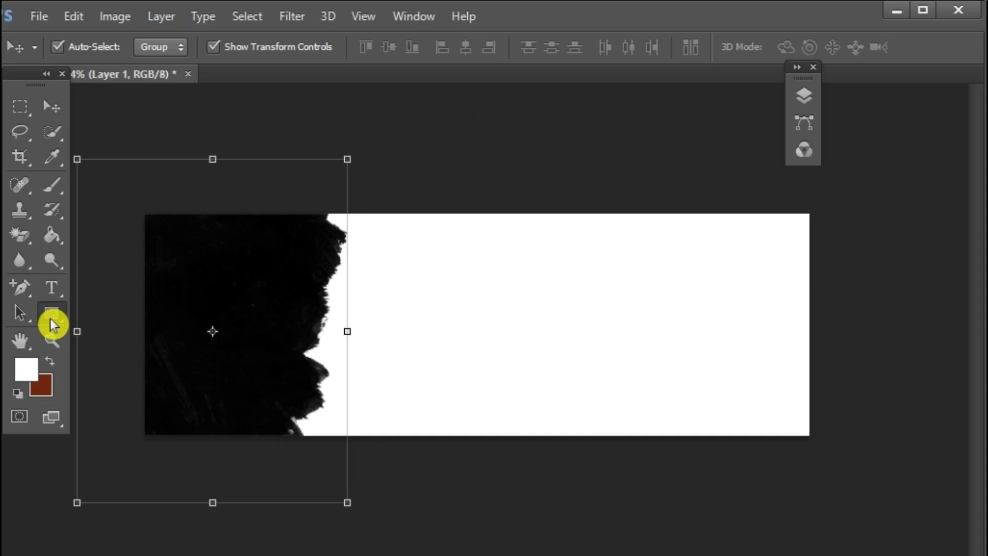
click(50, 318)
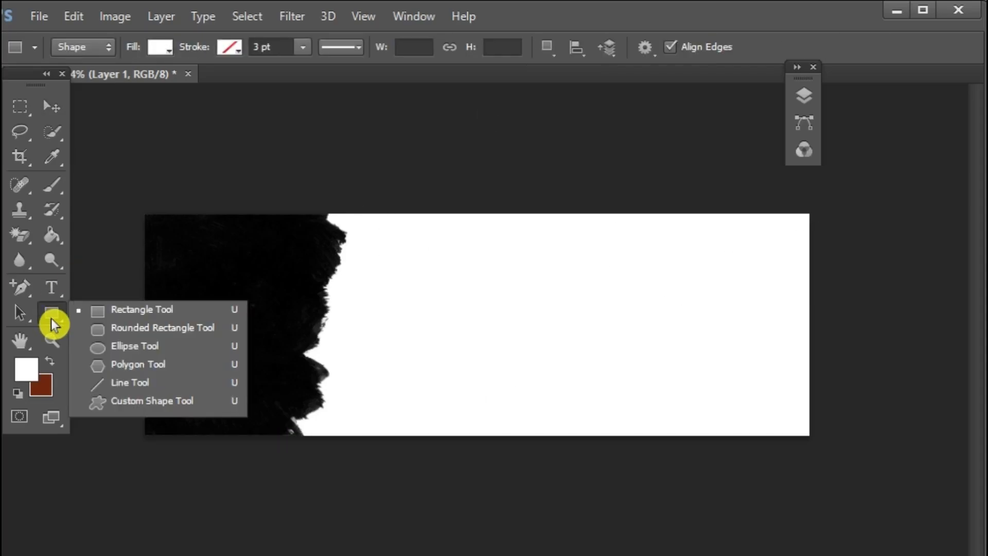
click(123, 349)
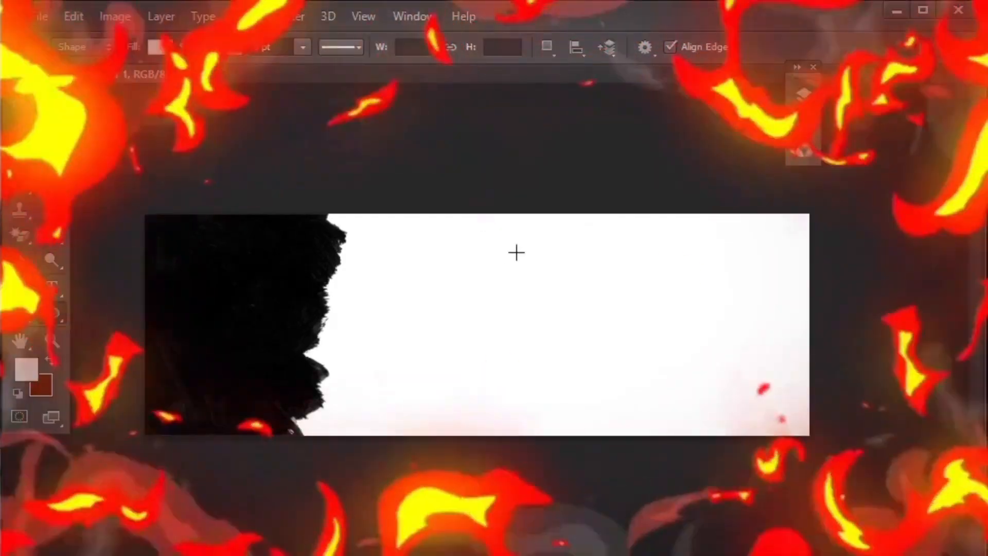
drag(490, 233, 677, 428)
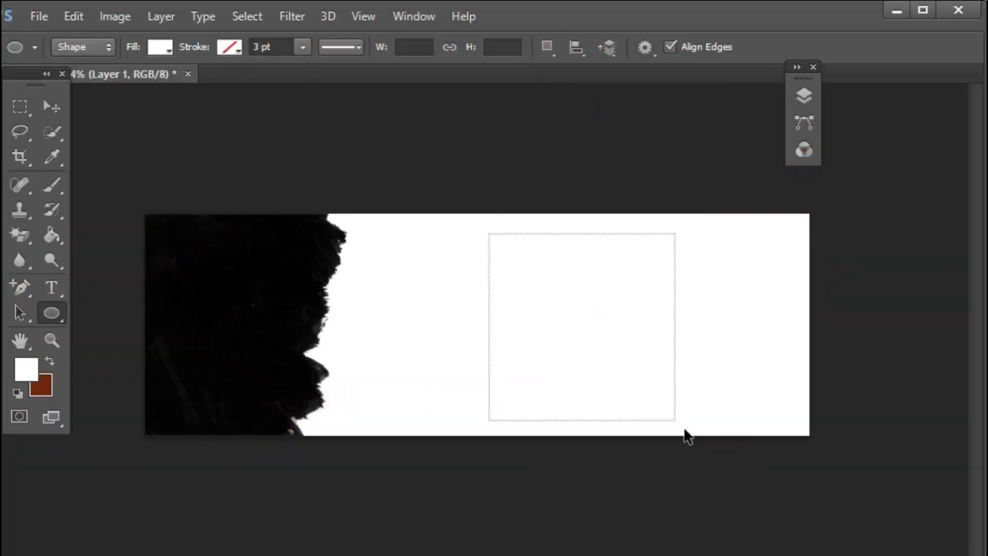
drag(522, 222, 778, 476)
Step: Change the circle's fill to a dark purple swatch
click(47, 110)
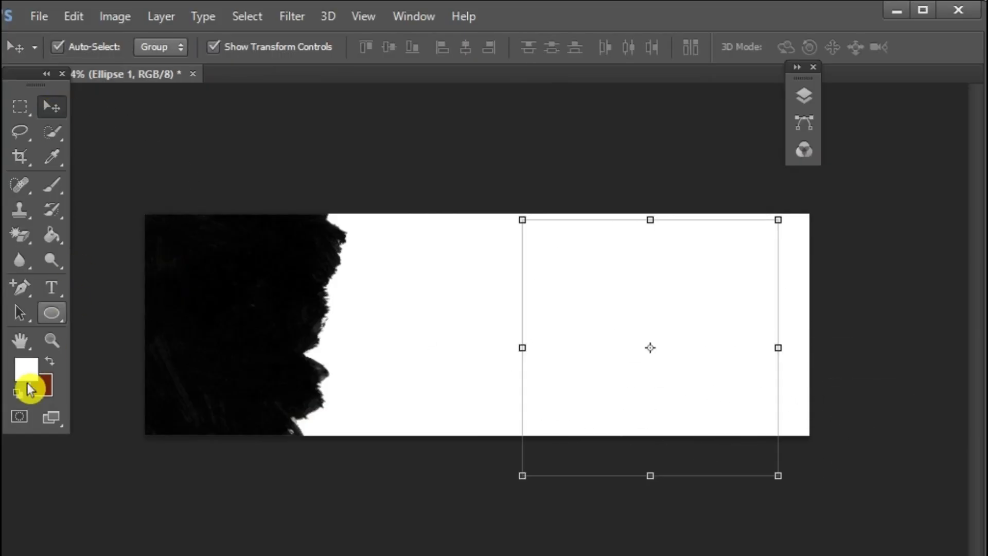
click(50, 315)
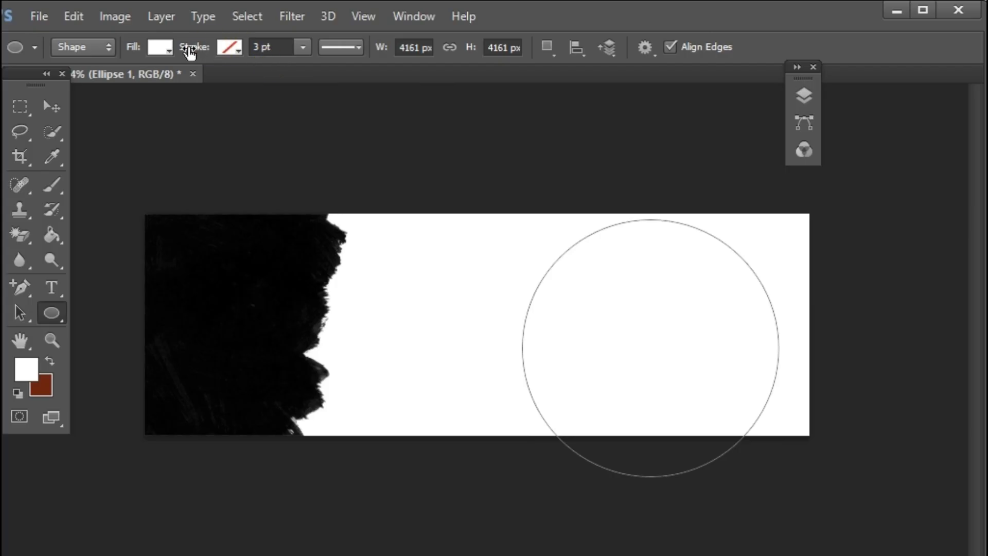
click(166, 47)
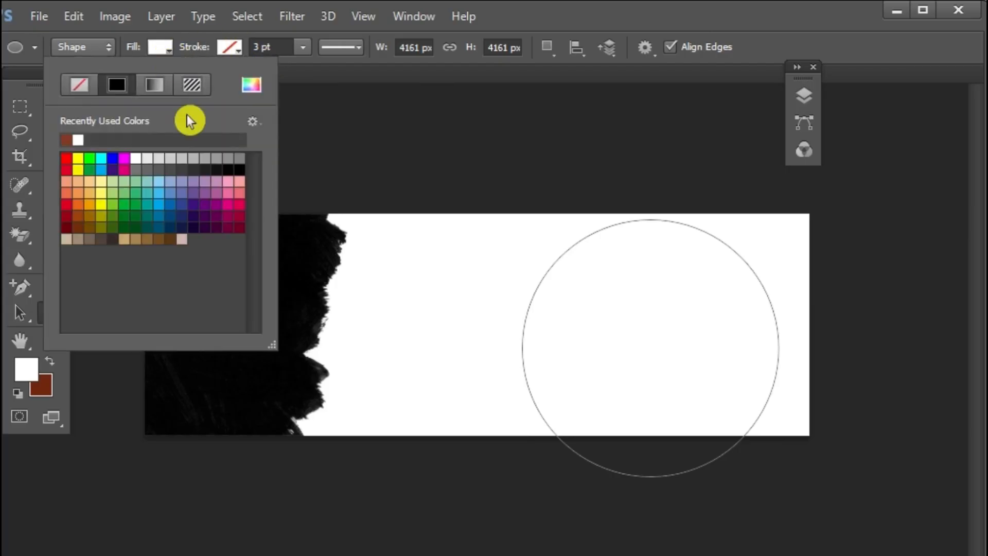
click(221, 231)
click(580, 155)
click(460, 295)
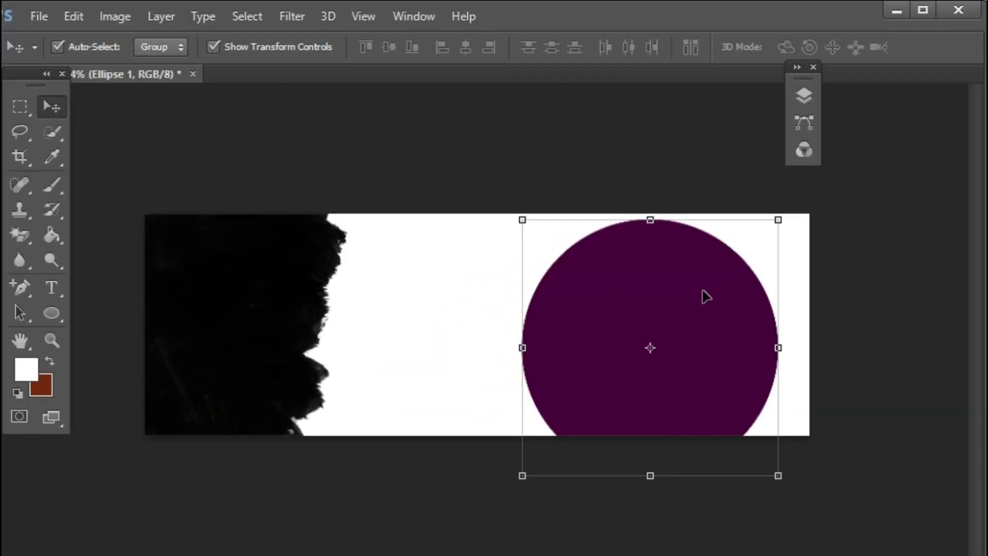
Step: Scale the purple circle to 96.64% and position it vertically centred, running off the canvas's right edge
drag(706, 297, 769, 258)
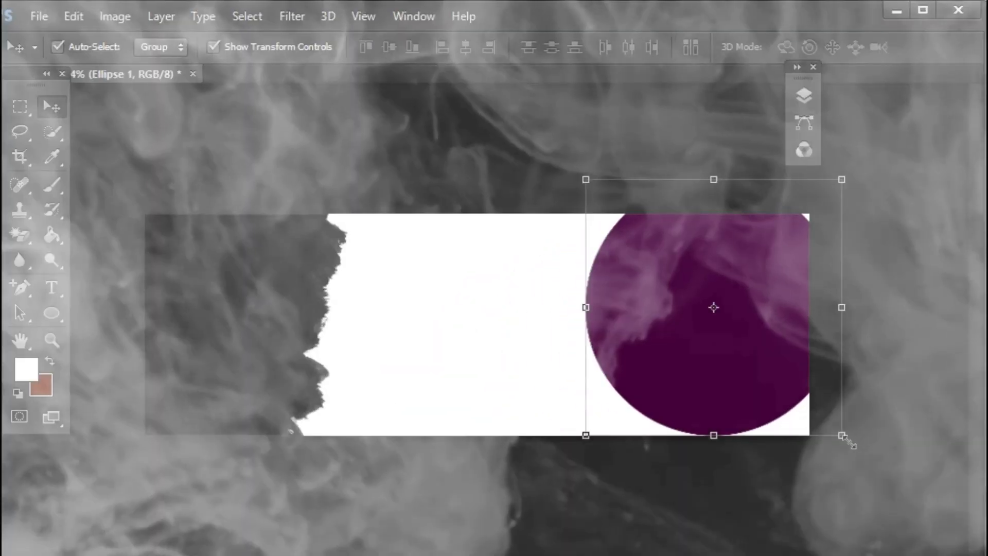
drag(751, 325, 799, 352)
click(881, 458)
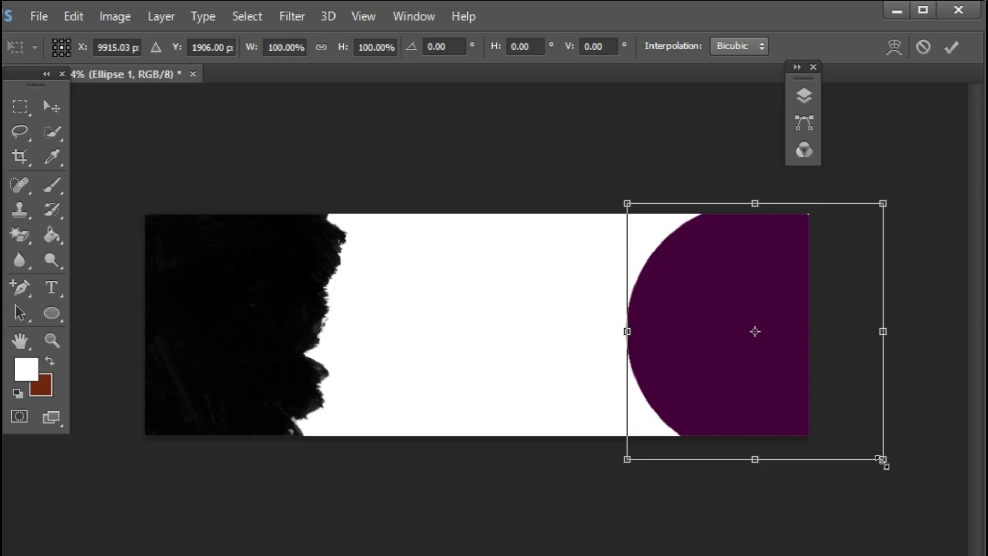
mouse_move(882, 459)
mouse_down()
mouse_move(864, 441)
mouse_move(878, 455)
mouse_up()
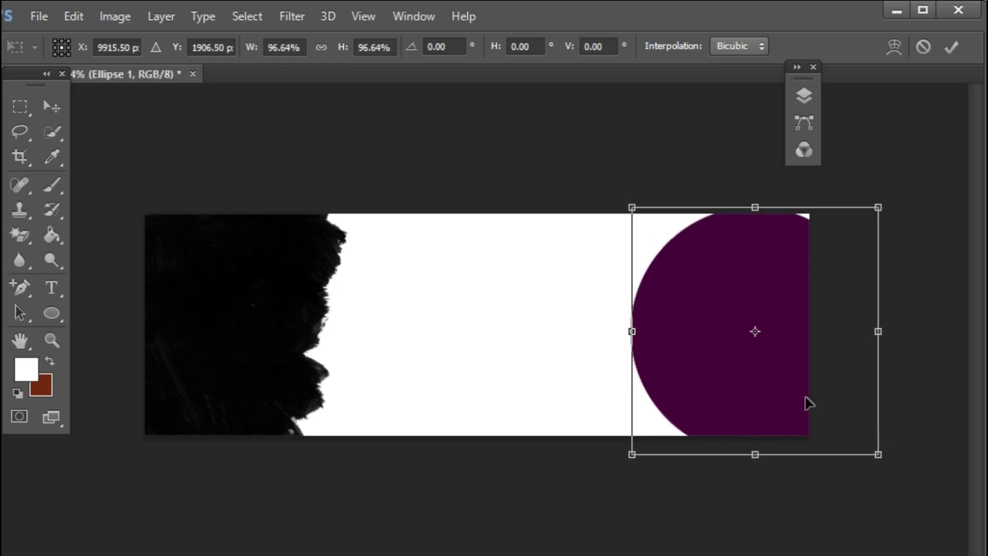
drag(767, 377, 801, 379)
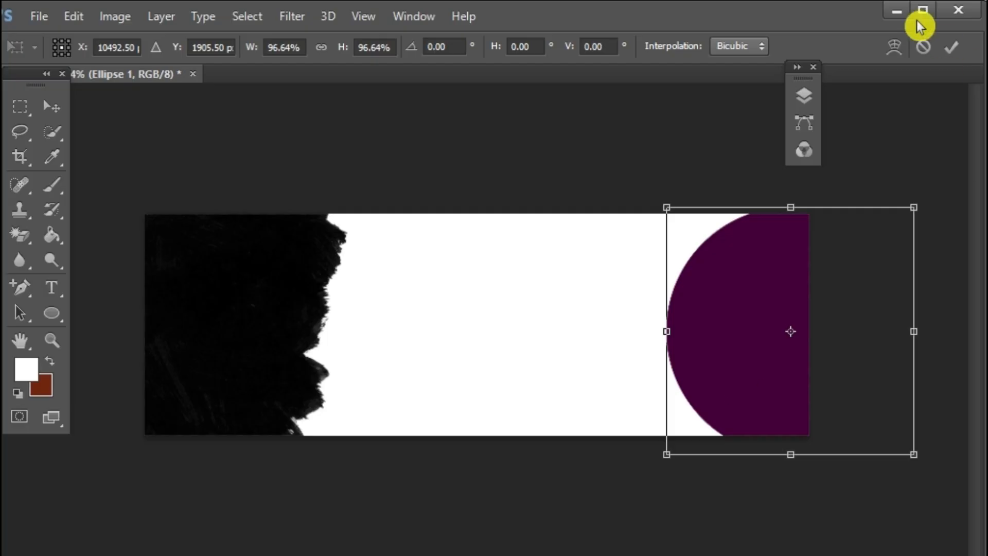
click(956, 47)
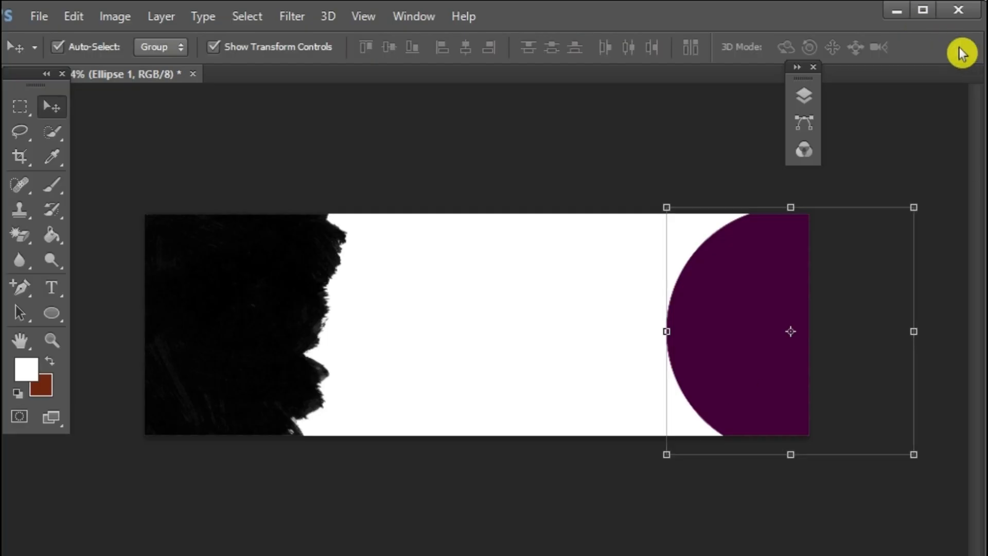
Step: Duplicate the purple circle layer and scale the copy to 88.36% about its centre
click(806, 68)
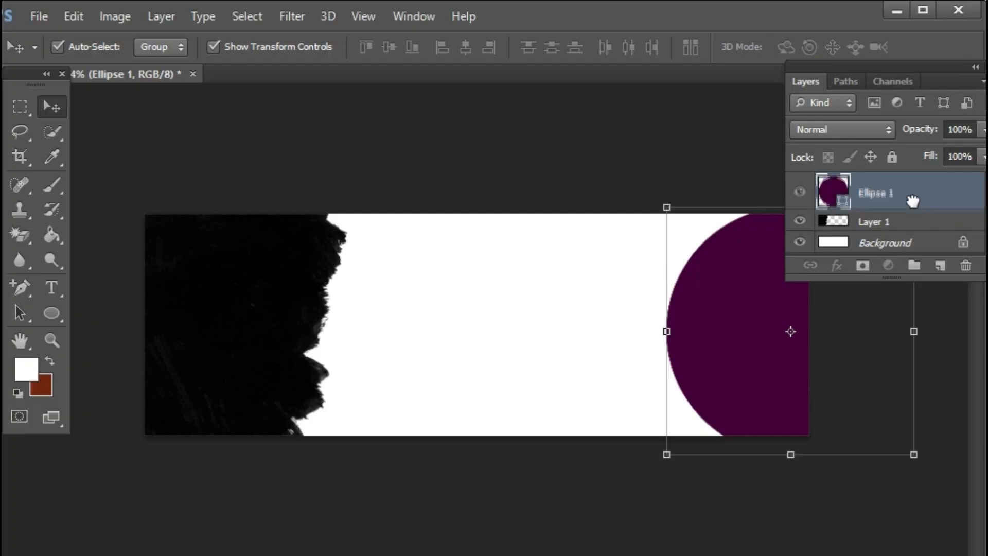
drag(913, 200, 940, 265)
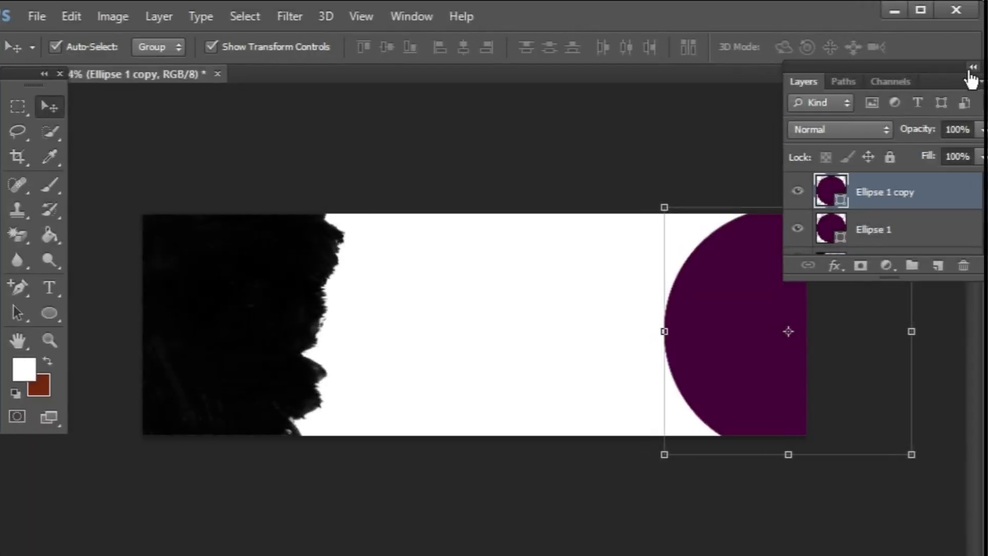
click(974, 67)
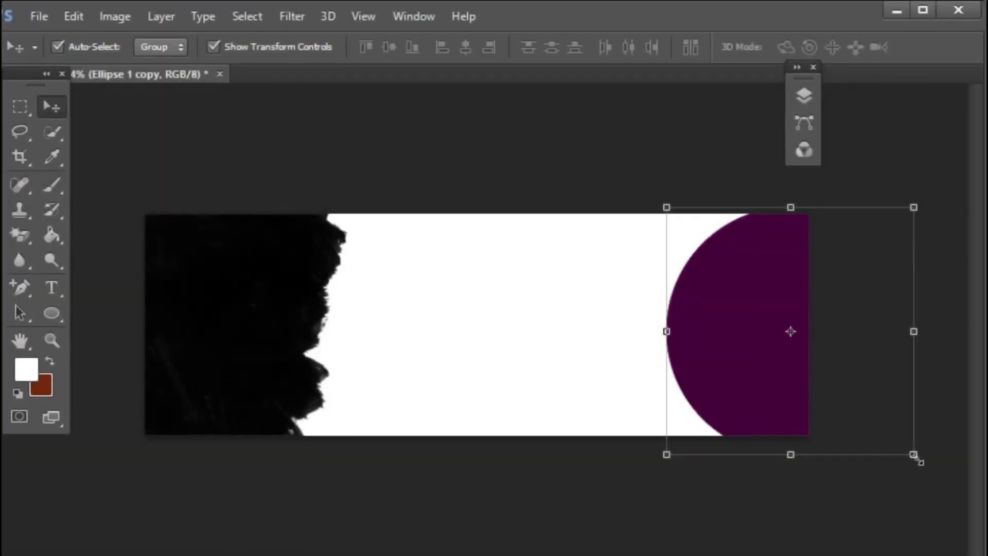
mouse_move(914, 455)
mouse_down()
mouse_move(884, 425)
mouse_move(901, 446)
mouse_up()
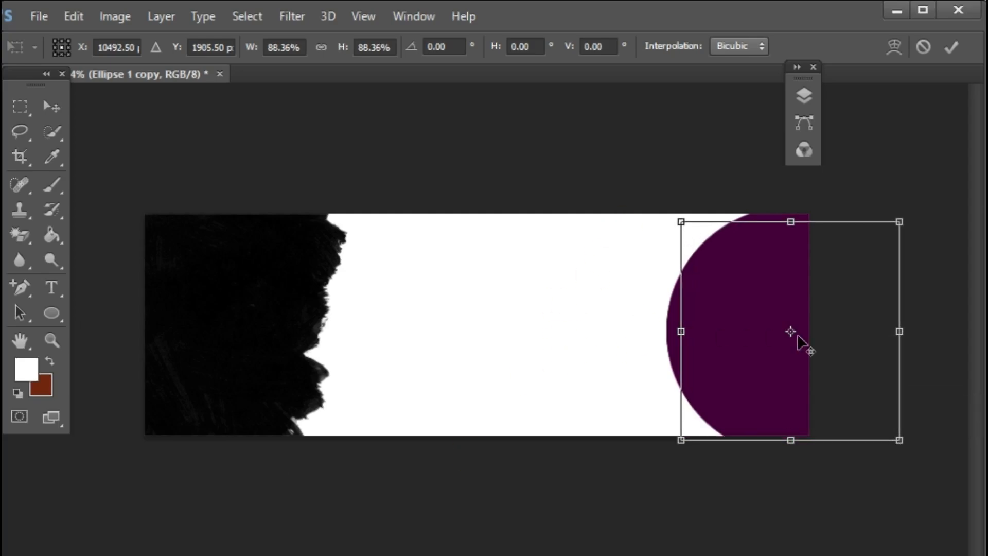
click(803, 98)
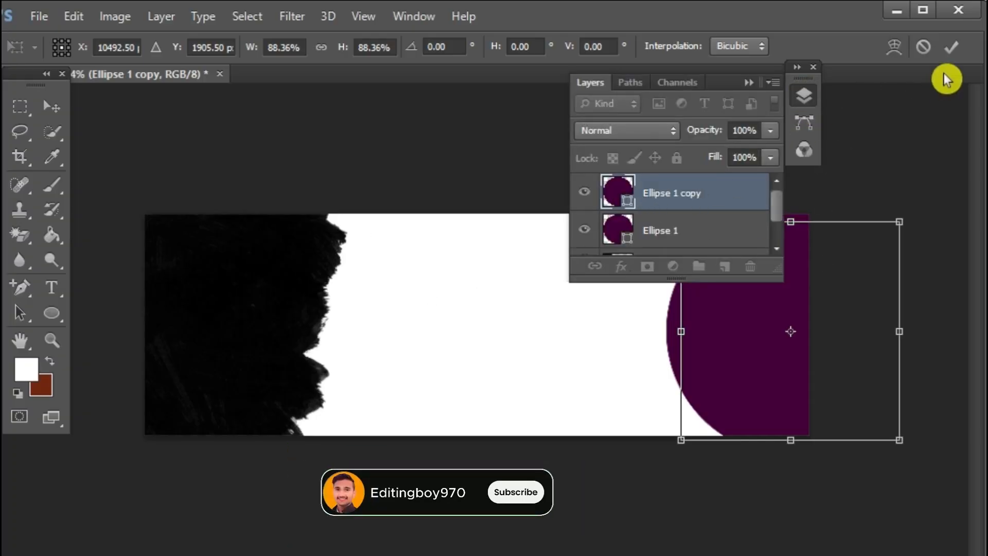
click(951, 47)
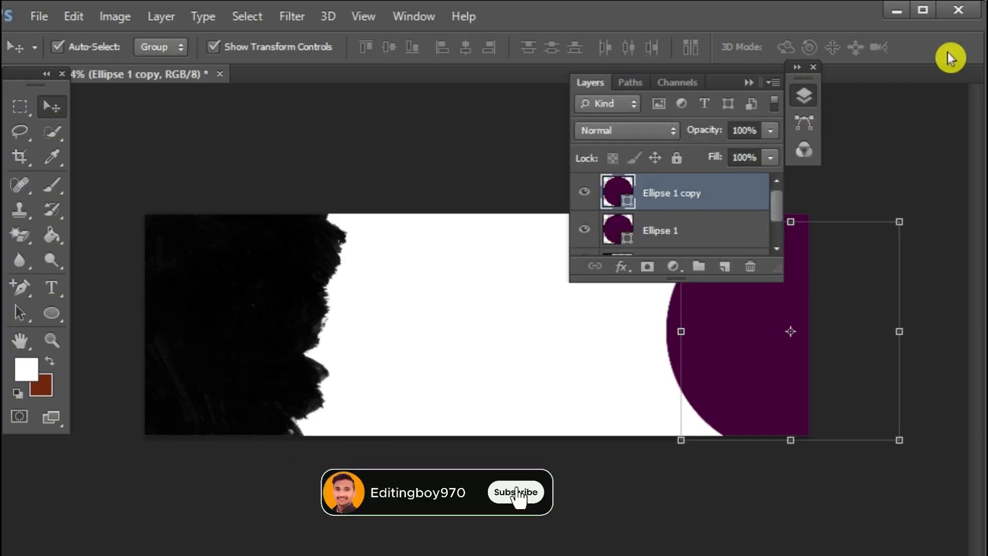
Step: Change the fill of the smaller circle copy to white (ffffff)
double_click(623, 194)
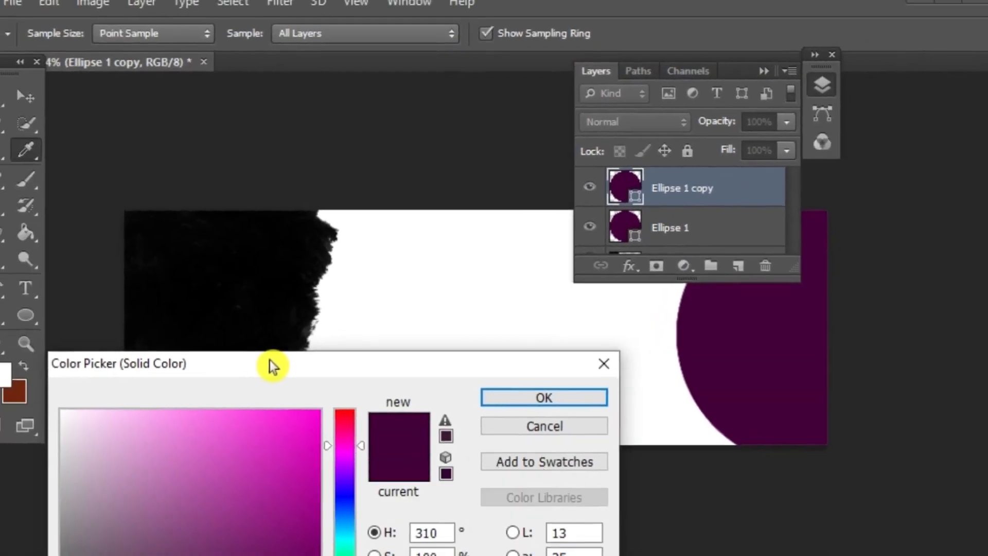
drag(285, 360, 381, 179)
drag(217, 251, 178, 221)
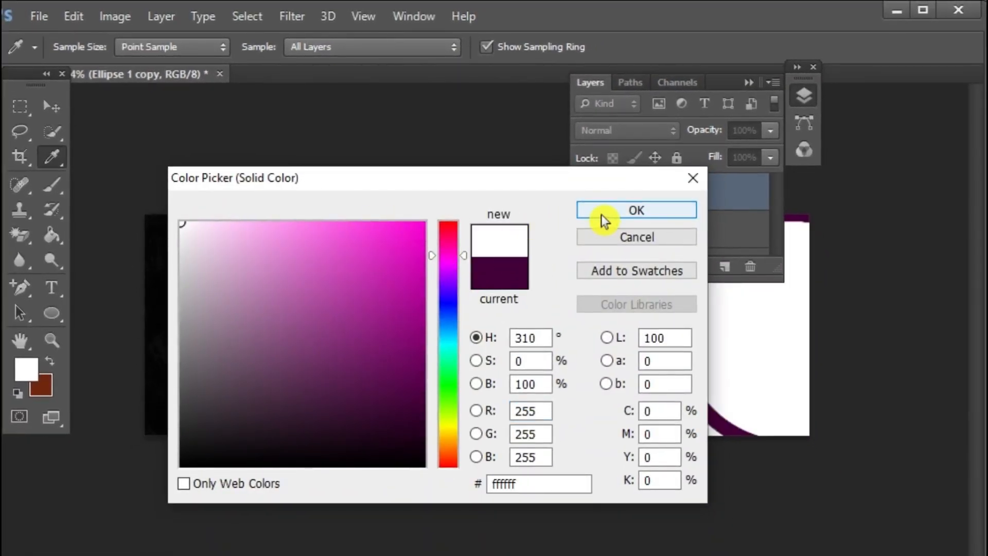
click(620, 210)
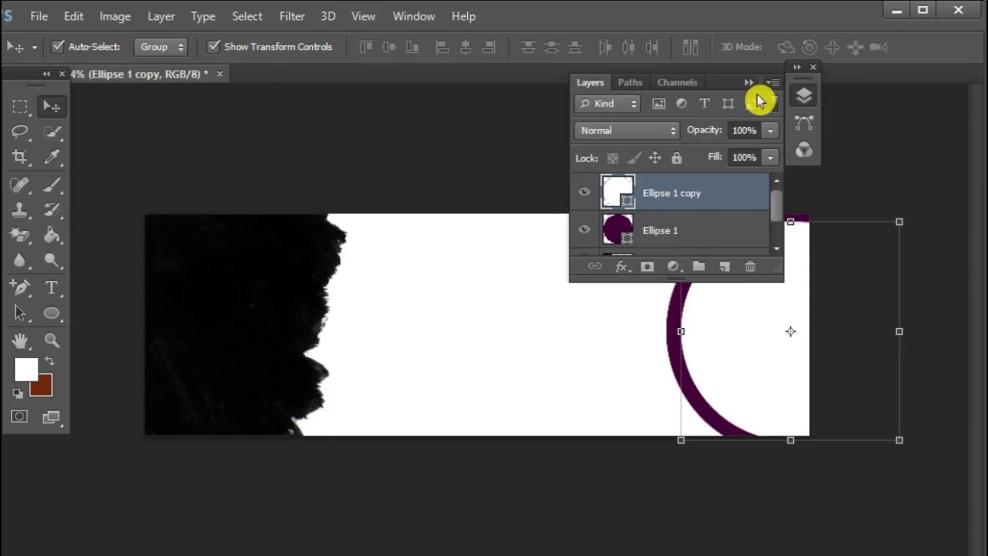
click(749, 83)
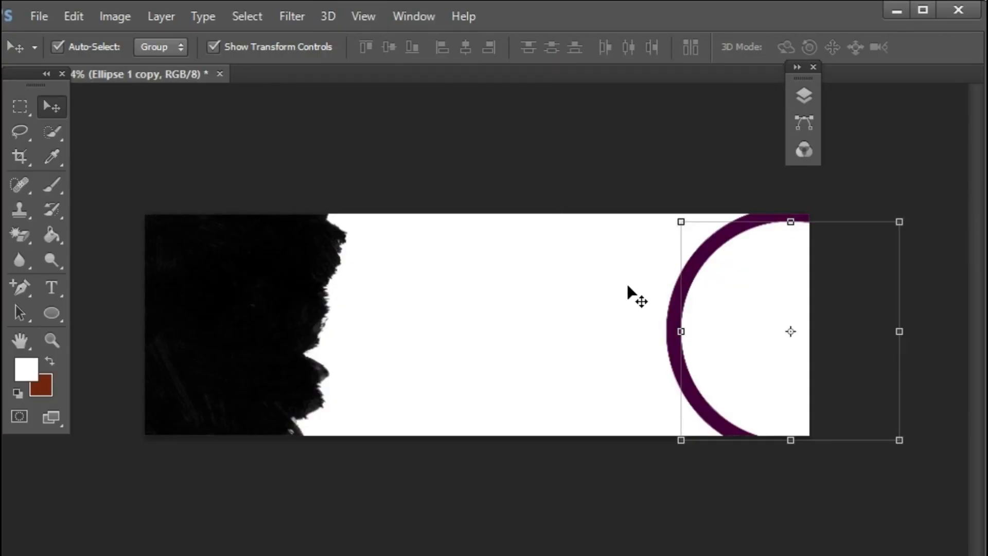
Step: Nudge the white circle left and slightly up so the purple ring is thinner on its upper-left side
key(Left)
key(Left)
key(Left)
key(Up)
key(Up)
key(Left)
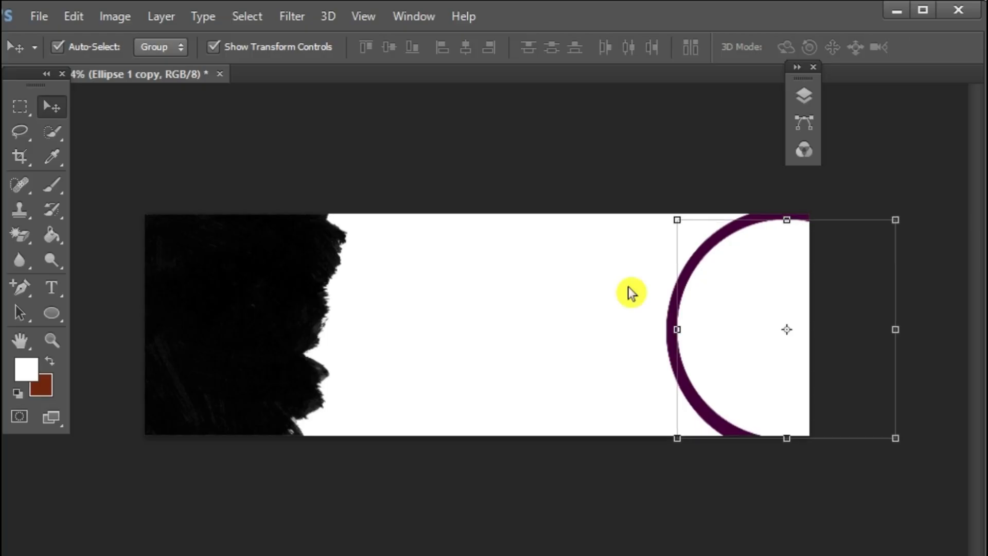
key(Left)
key(Up)
key(Left)
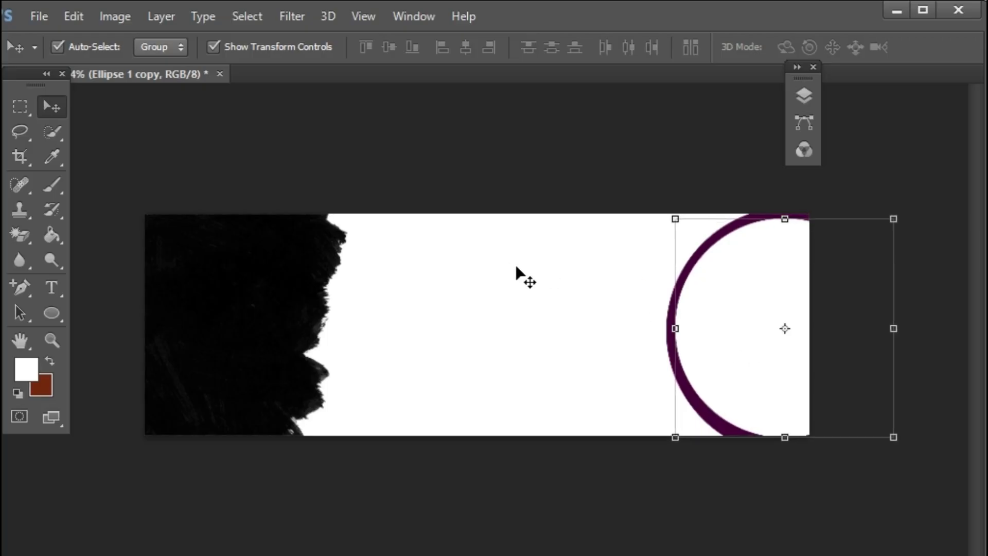
Step: Fill the background layer with light grey dddddd using the Paint Bucket tool
right_click(423, 294)
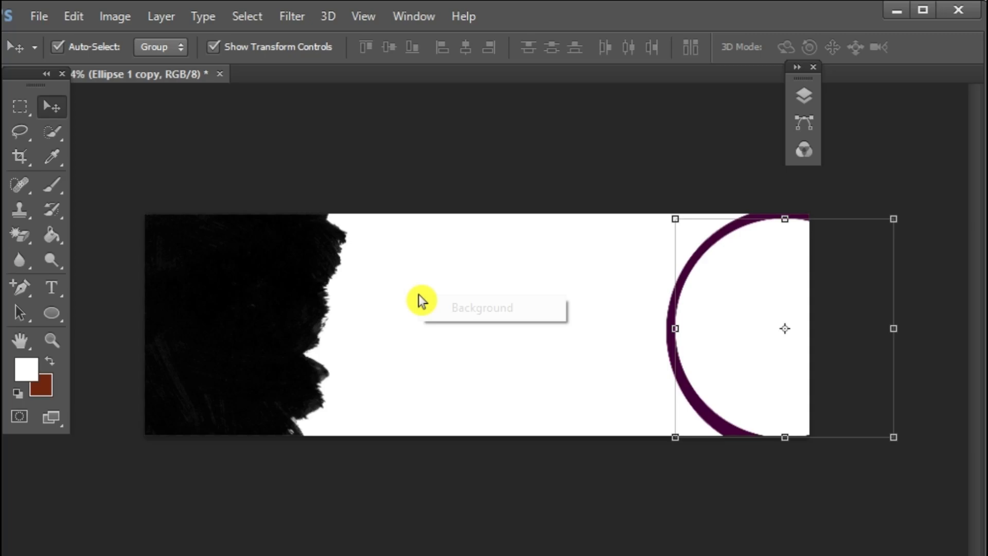
click(466, 309)
click(55, 236)
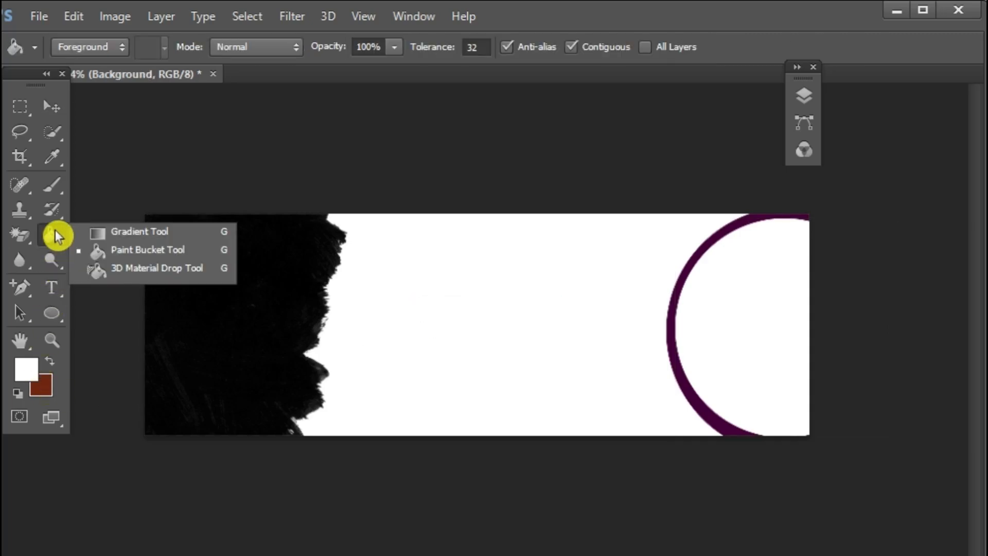
click(114, 252)
click(26, 369)
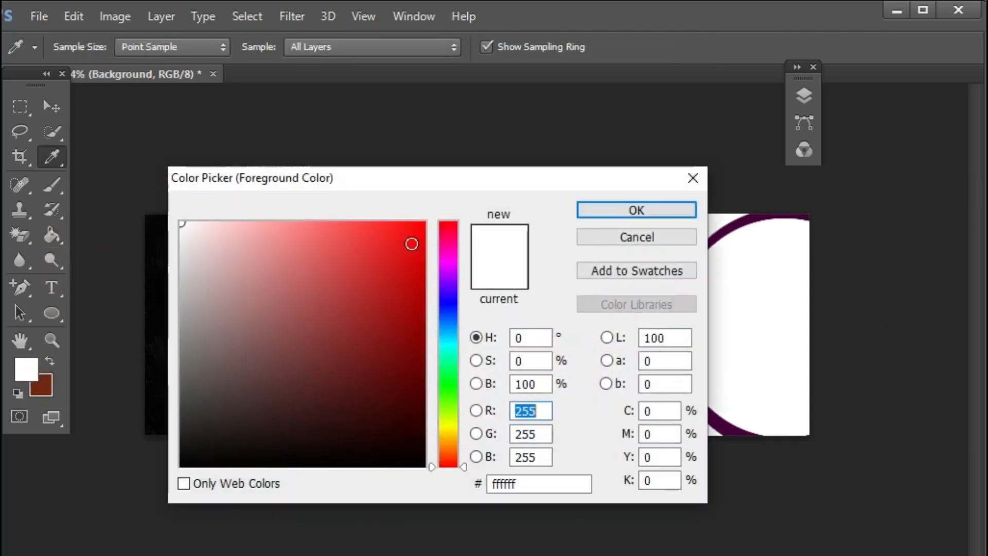
drag(191, 263, 181, 255)
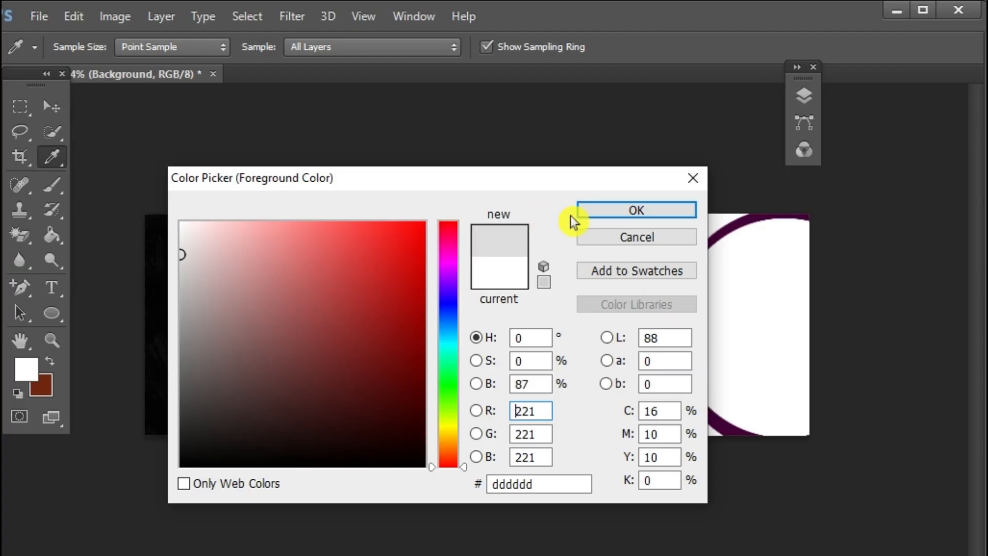
click(619, 213)
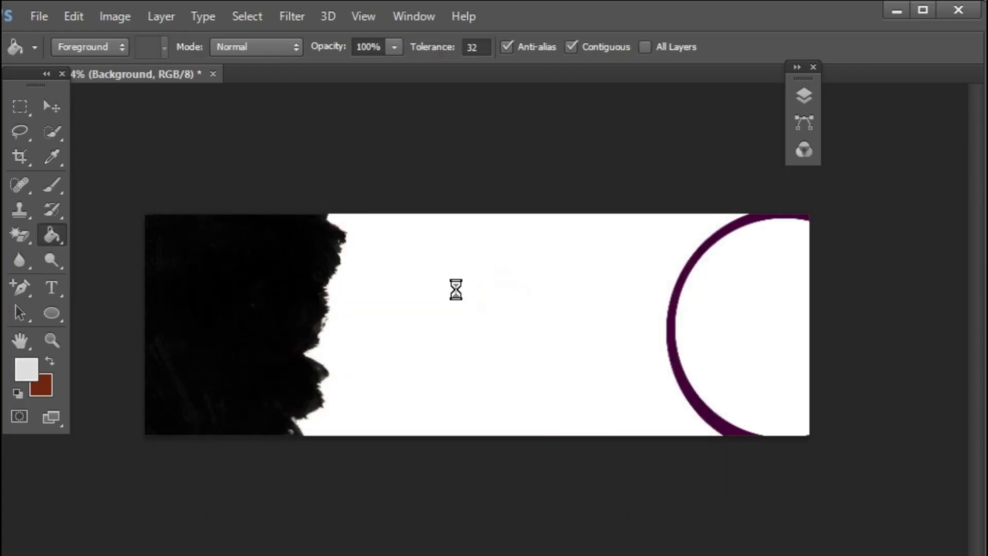
click(456, 289)
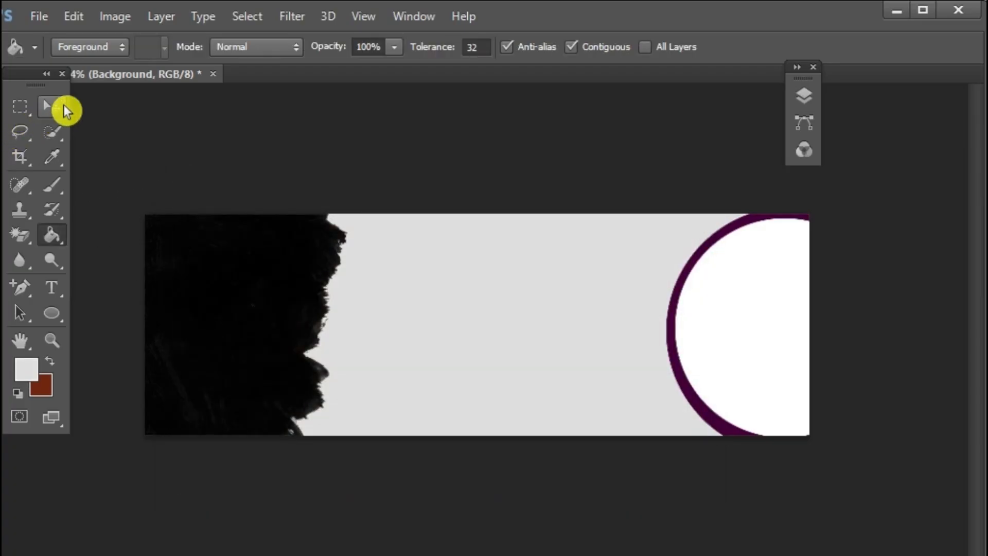
Step: Deselect the layers, show the layer list and dock the floating document window back into the workspace
click(51, 107)
click(458, 250)
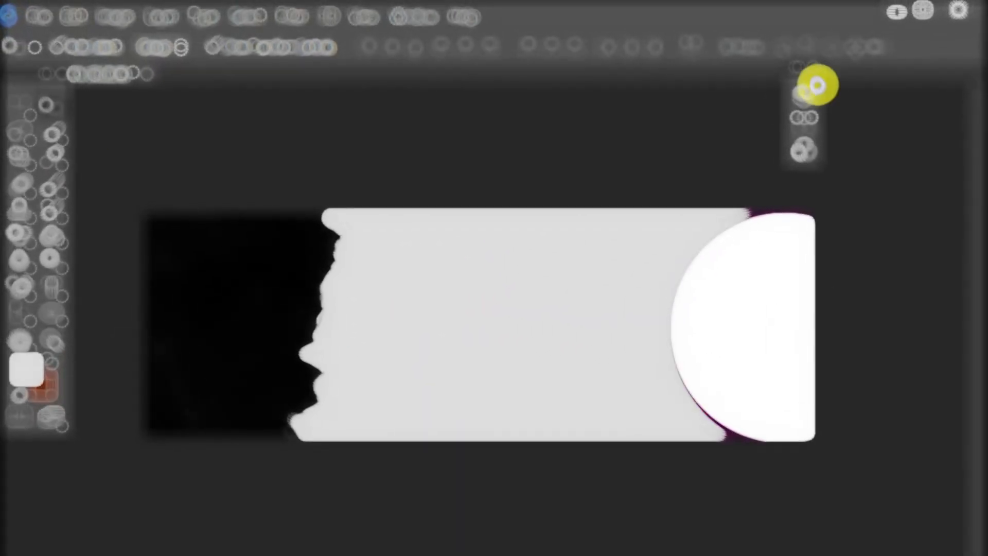
click(803, 95)
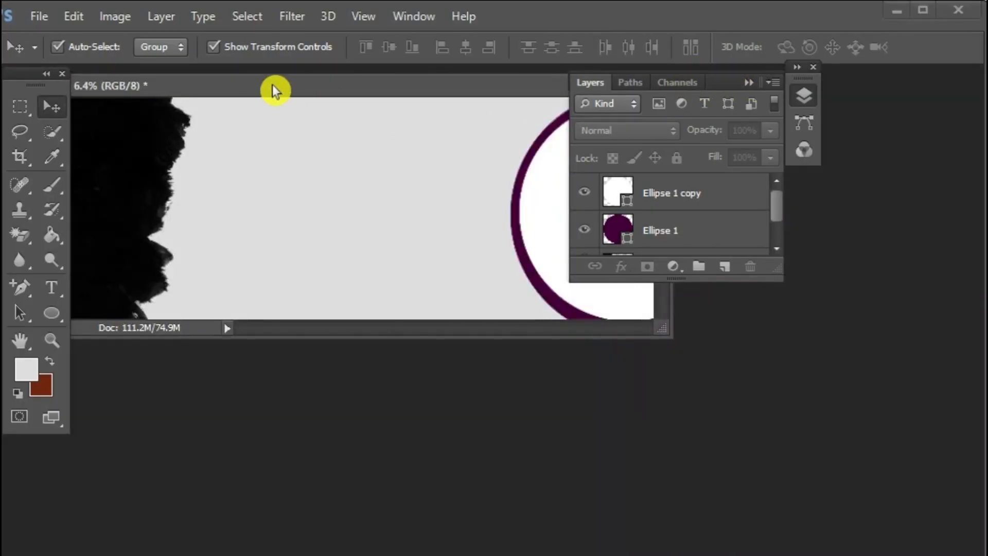
drag(274, 88, 330, 74)
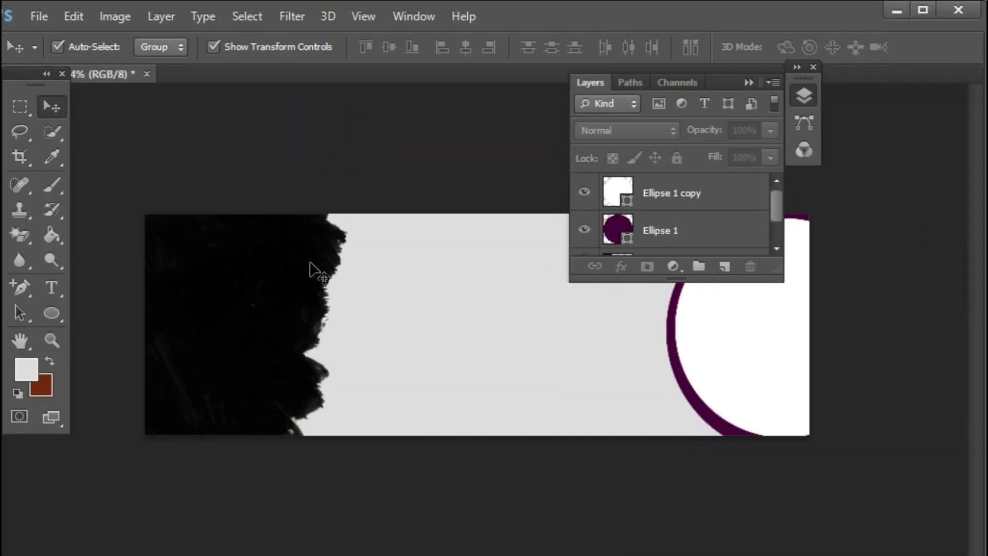
Step: Draw a square rectangle shape overlapping the ragged right edge of the black brush stroke
key(ctrl+plus)
drag(58, 314, 116, 311)
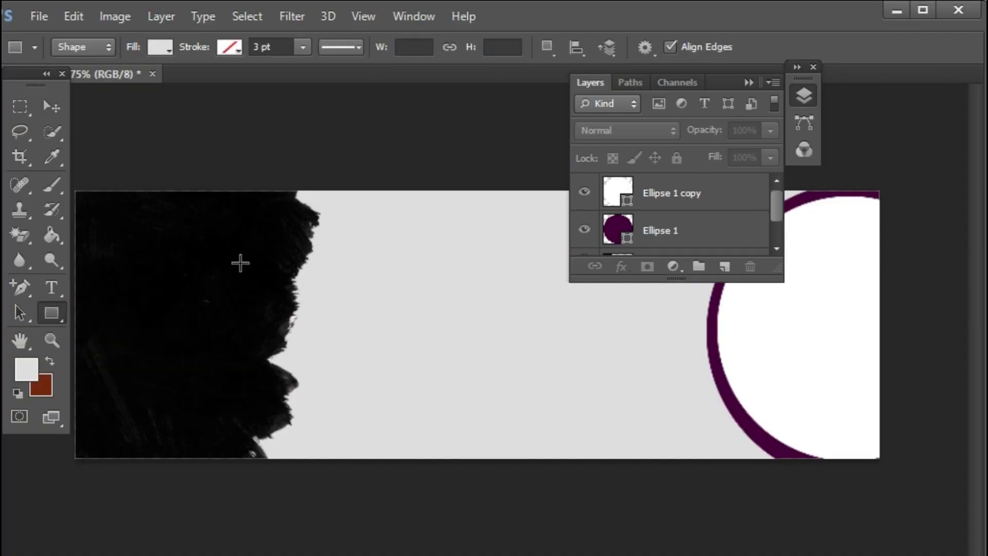
drag(240, 222, 424, 459)
click(41, 117)
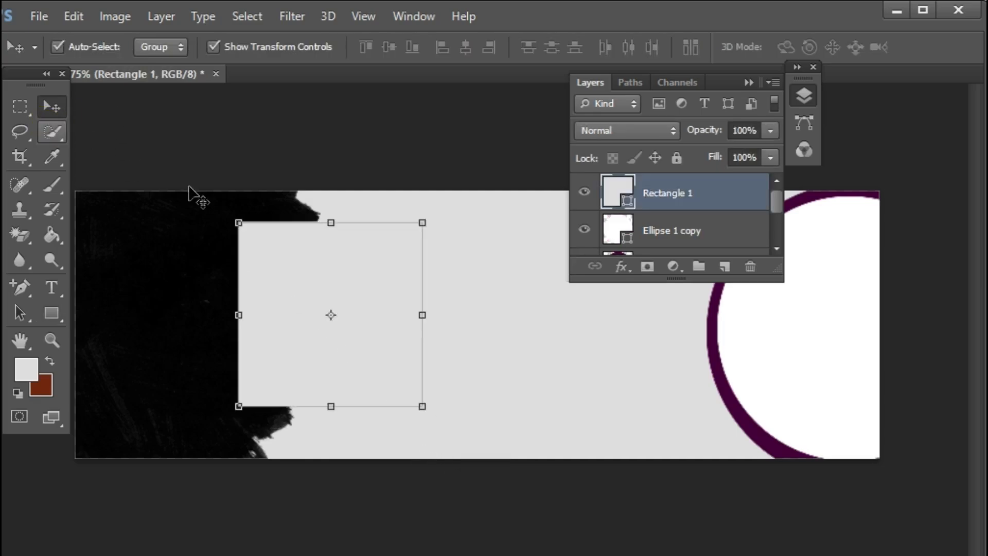
Step: Resize the rectangle into a tall portrait frame at 78.13% width and 115.62% height, shifted slightly upward
drag(420, 316, 329, 333)
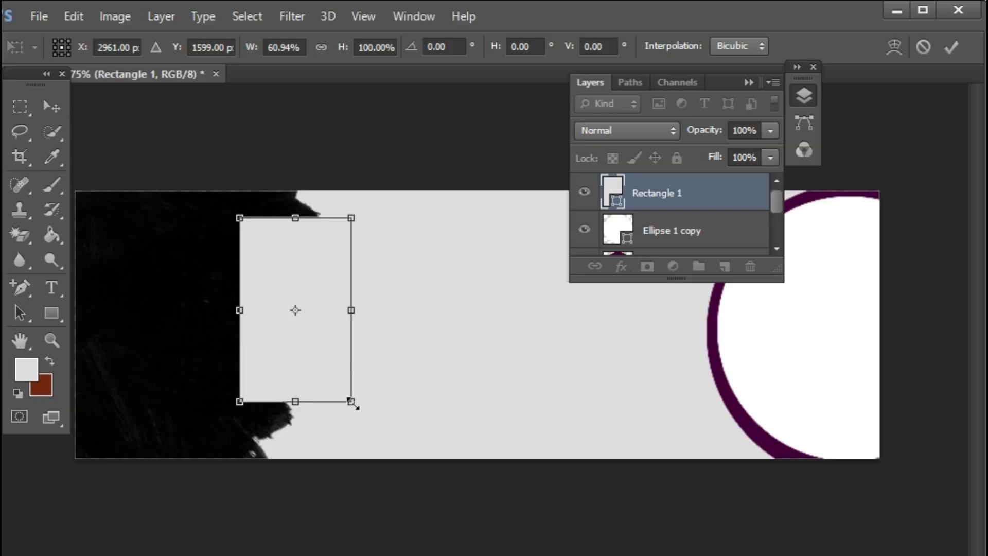
drag(351, 402, 384, 432)
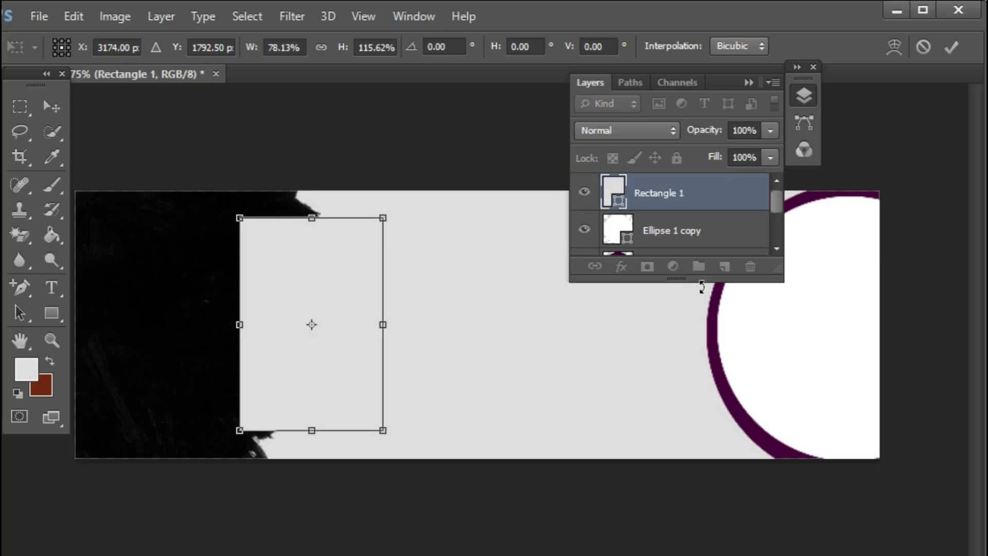
click(951, 47)
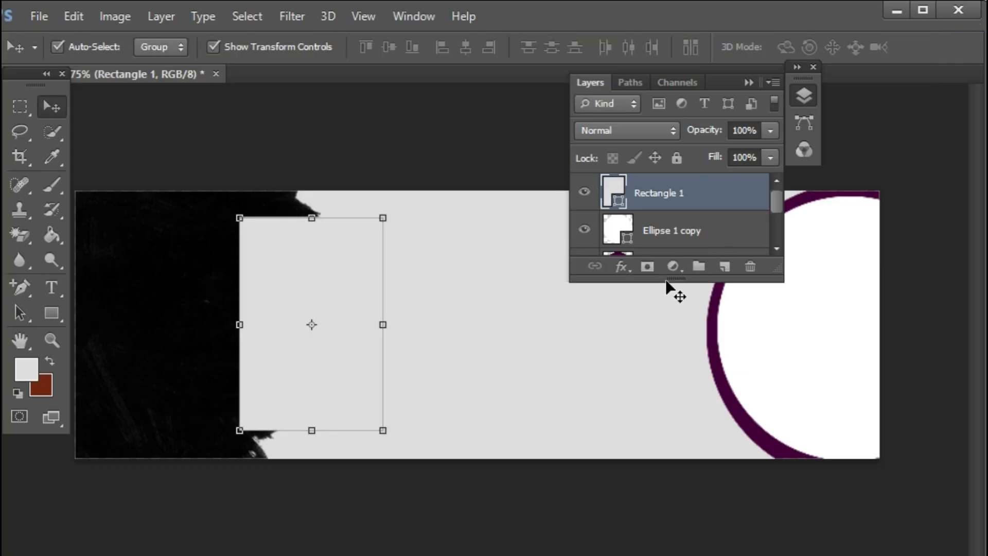
Step: Move the rectangle layer beneath the brush stroke layer and change its fill to grey b9b6b6
drag(667, 280, 666, 453)
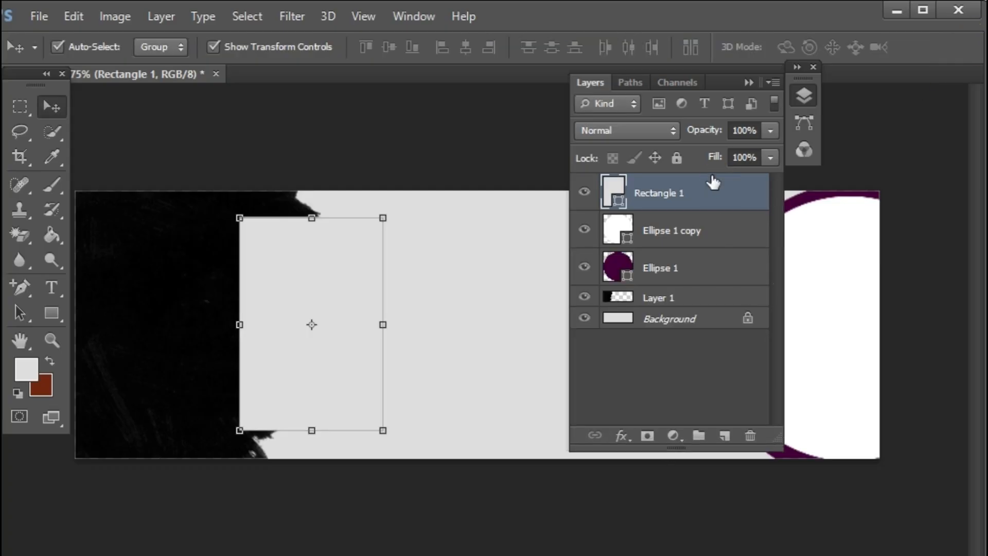
mouse_move(713, 191)
mouse_down()
mouse_move(708, 287)
mouse_move(651, 309)
mouse_up()
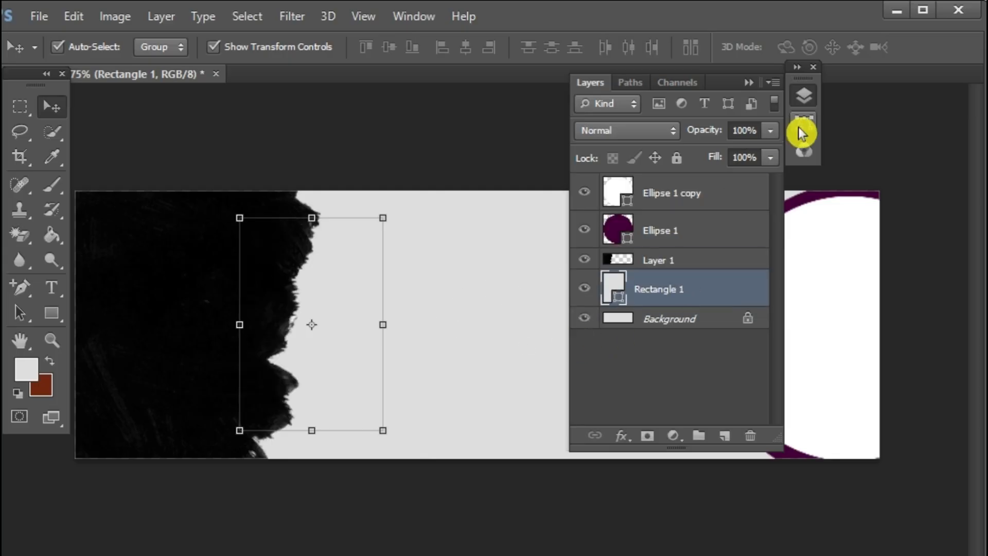
double_click(614, 285)
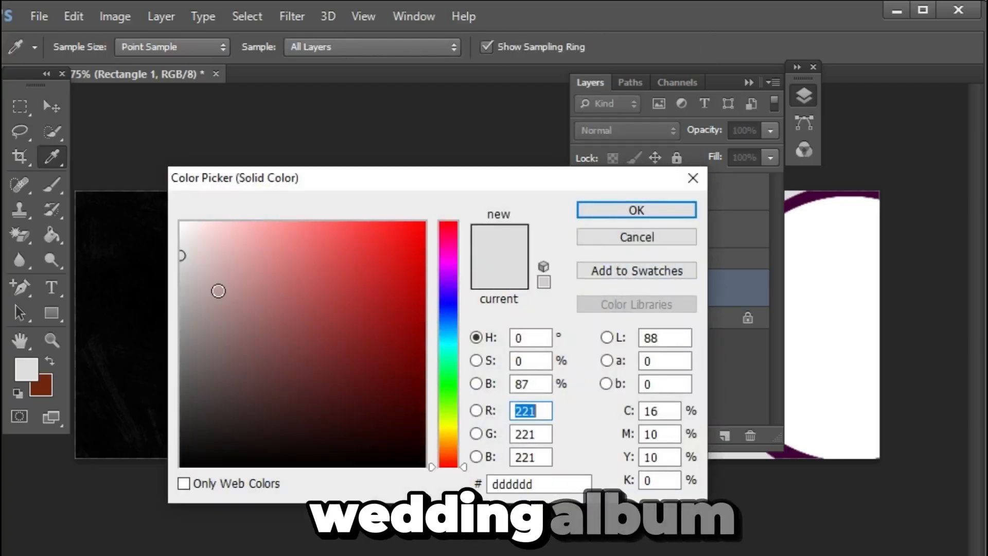
drag(182, 256, 184, 289)
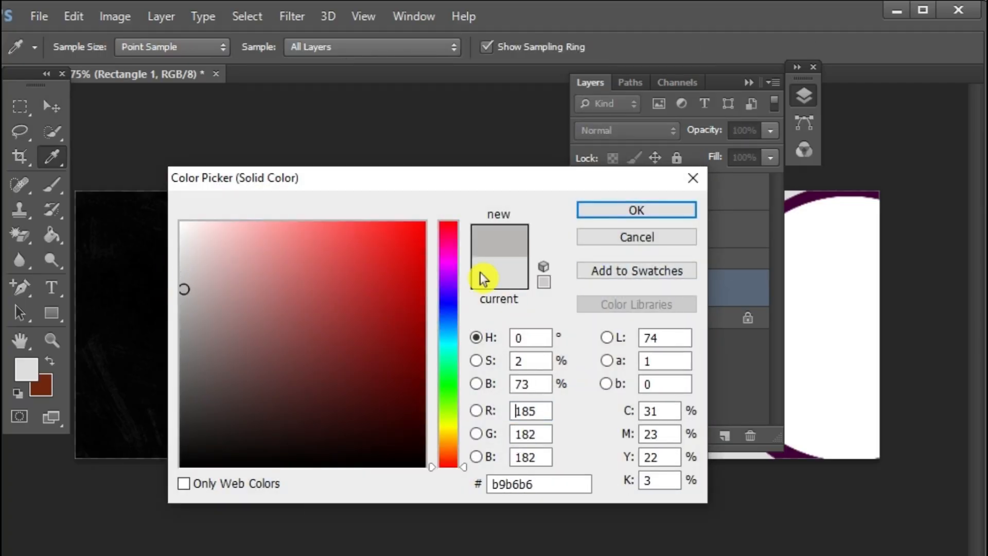
click(632, 214)
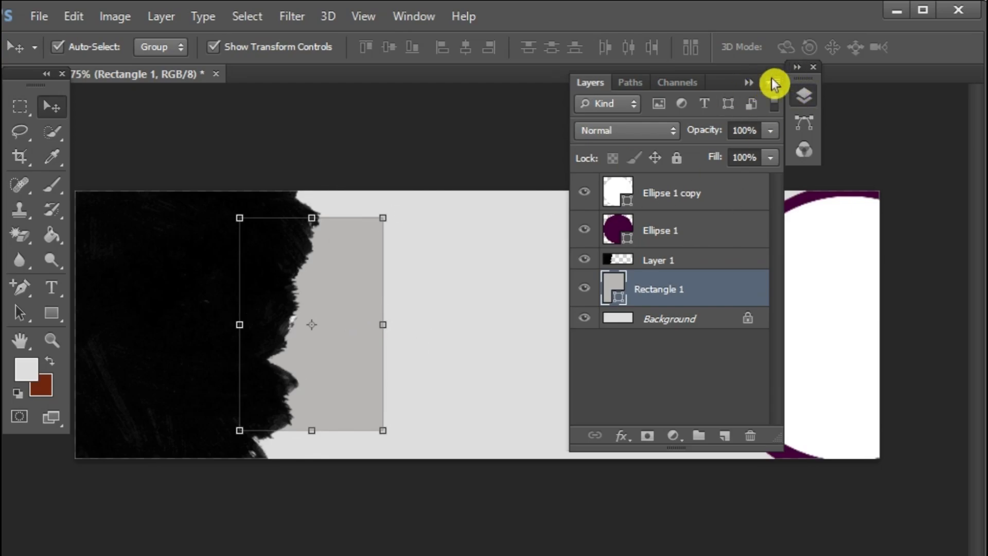
click(748, 82)
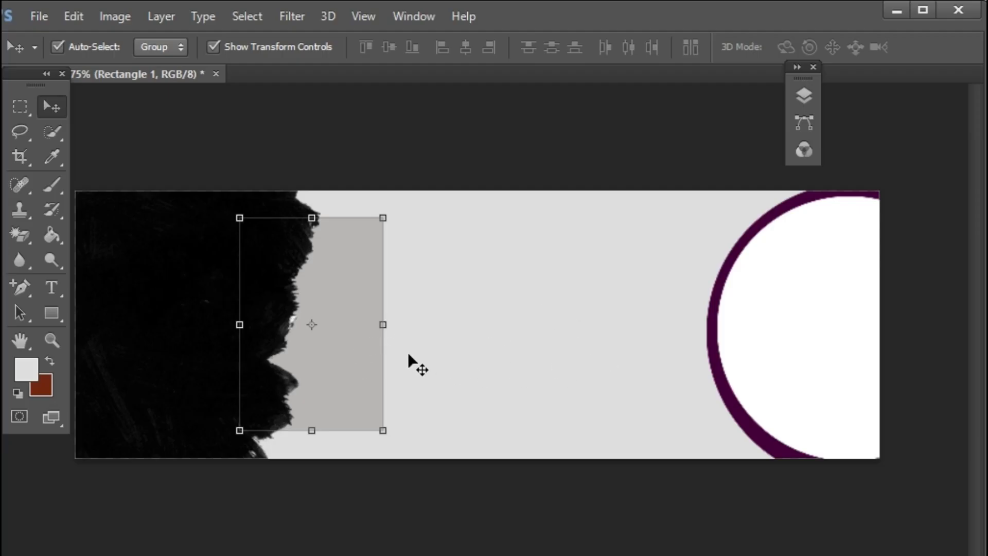
Step: Duplicate the grey rectangle into the empty middle of the page and scale the copy proportionally to about 55%
alt+drag(344, 374, 529, 391)
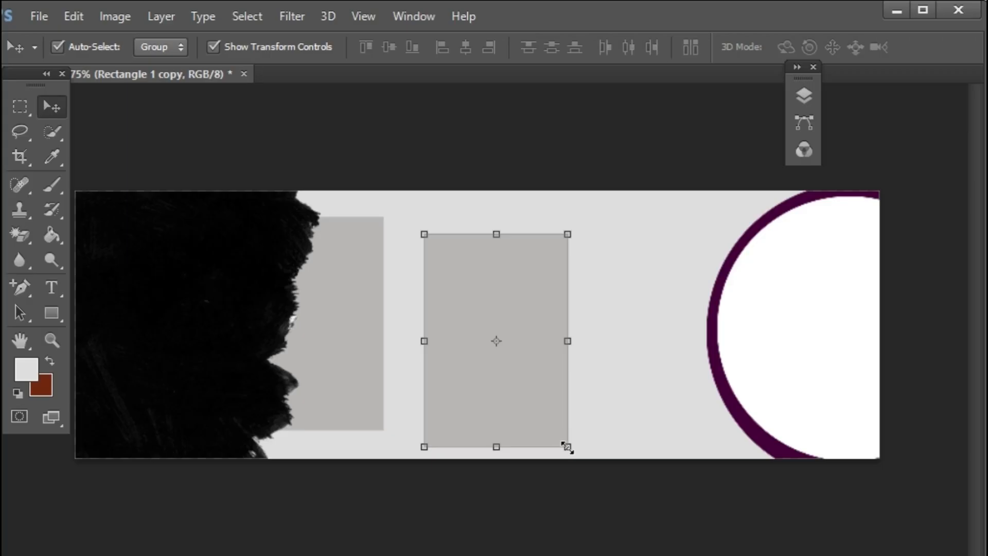
drag(567, 447, 488, 412)
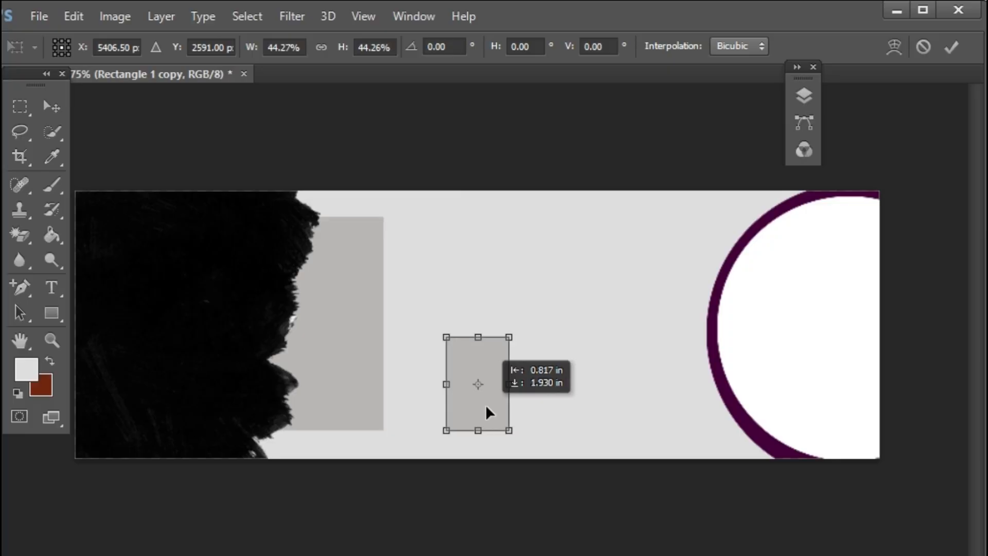
mouse_move(486, 407)
mouse_down()
mouse_move(519, 441)
mouse_move(486, 415)
mouse_up()
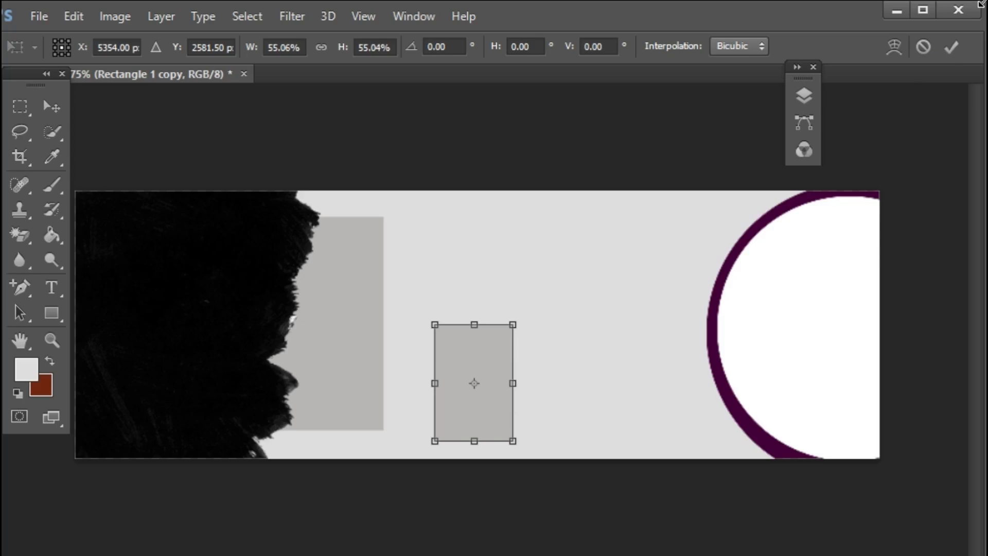
click(951, 51)
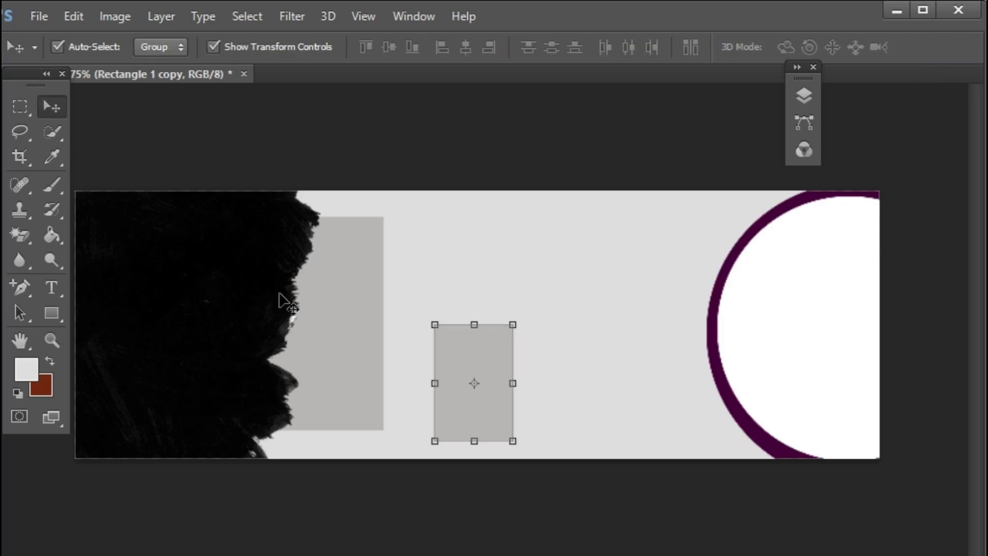
Step: Change the foreground colour to a dark maroon
click(52, 235)
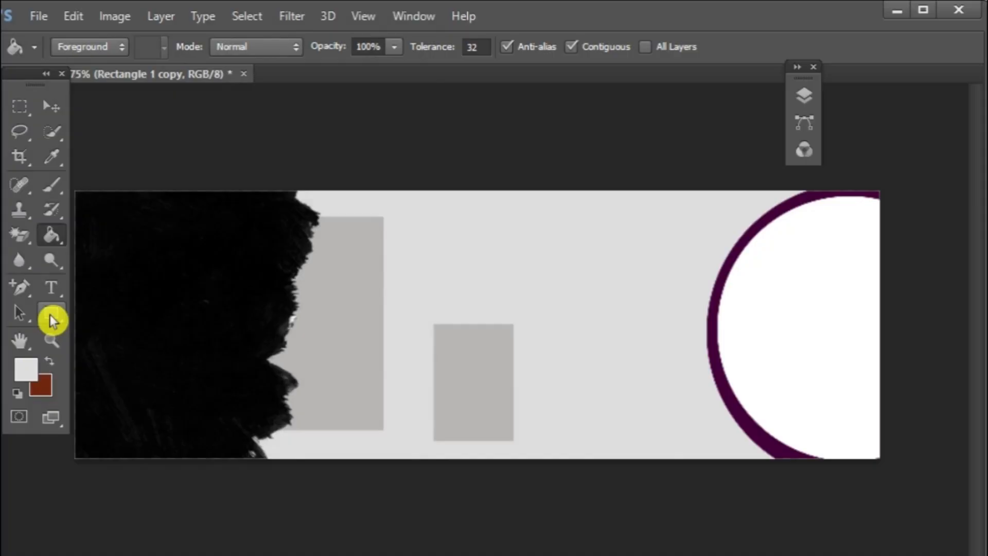
click(51, 316)
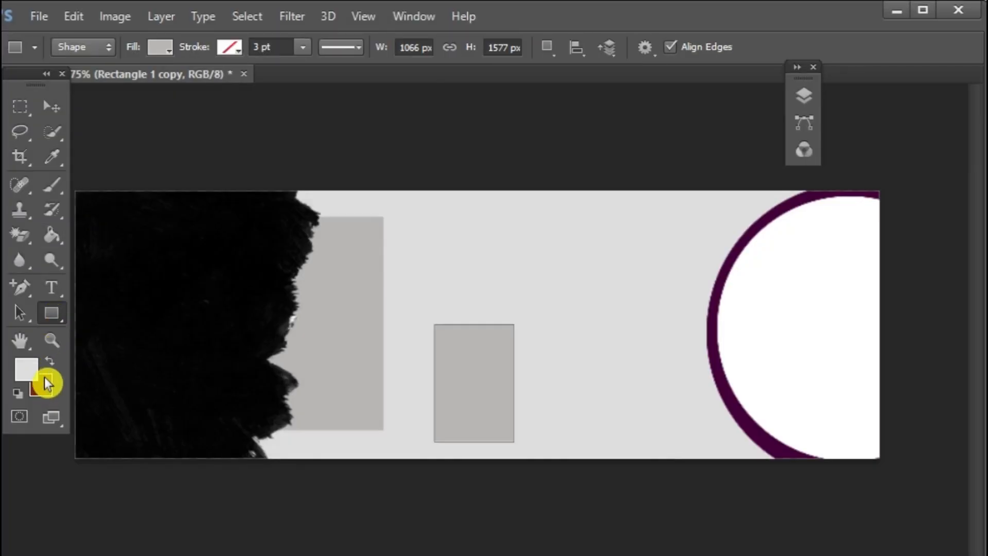
click(28, 371)
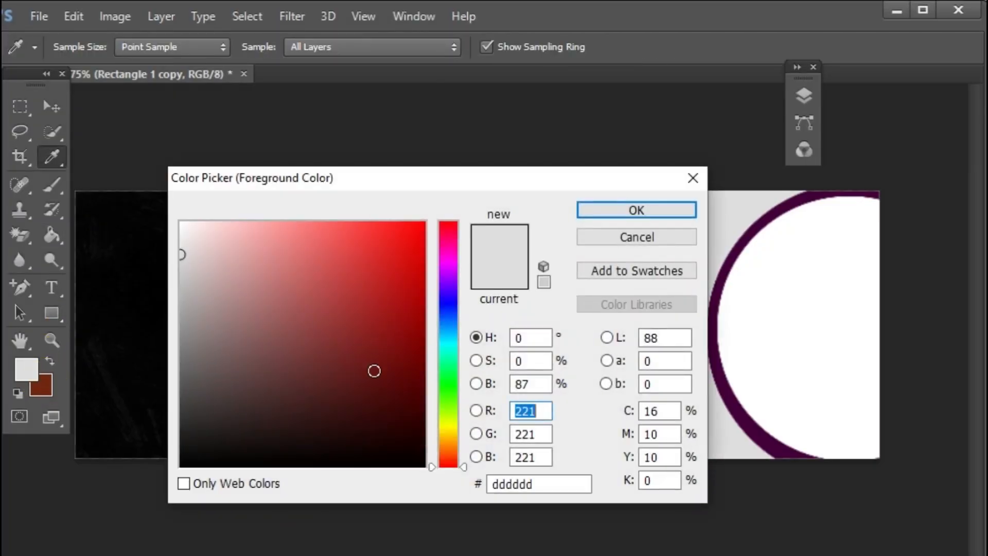
click(403, 408)
click(602, 212)
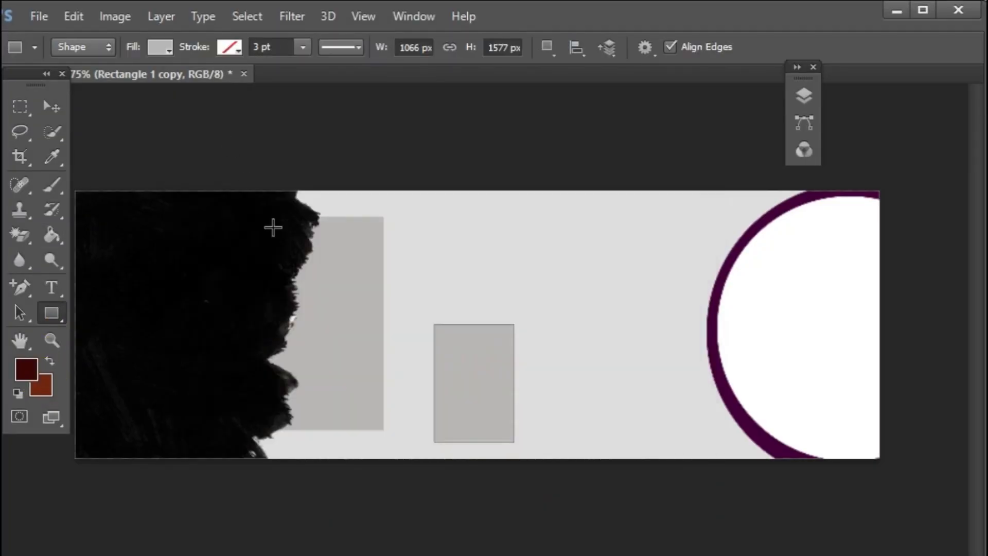
click(55, 108)
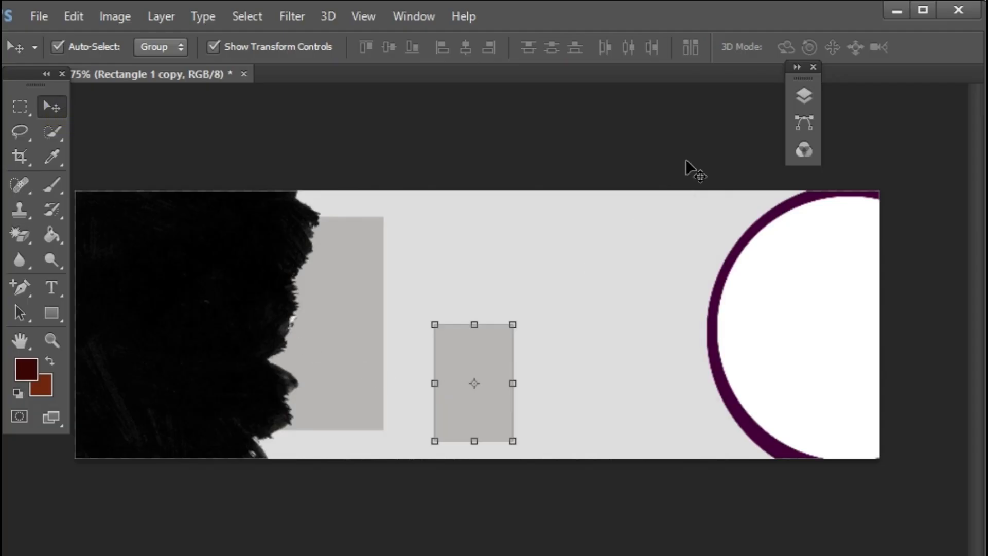
Step: Change the fill colour of the small rectangle copy to dark red 660808
click(803, 96)
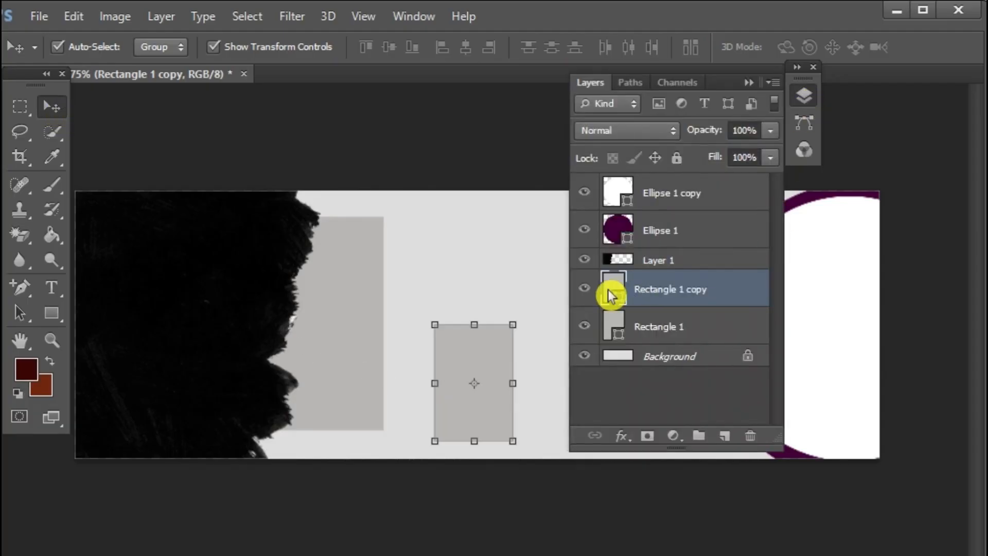
double_click(607, 289)
click(211, 408)
click(215, 412)
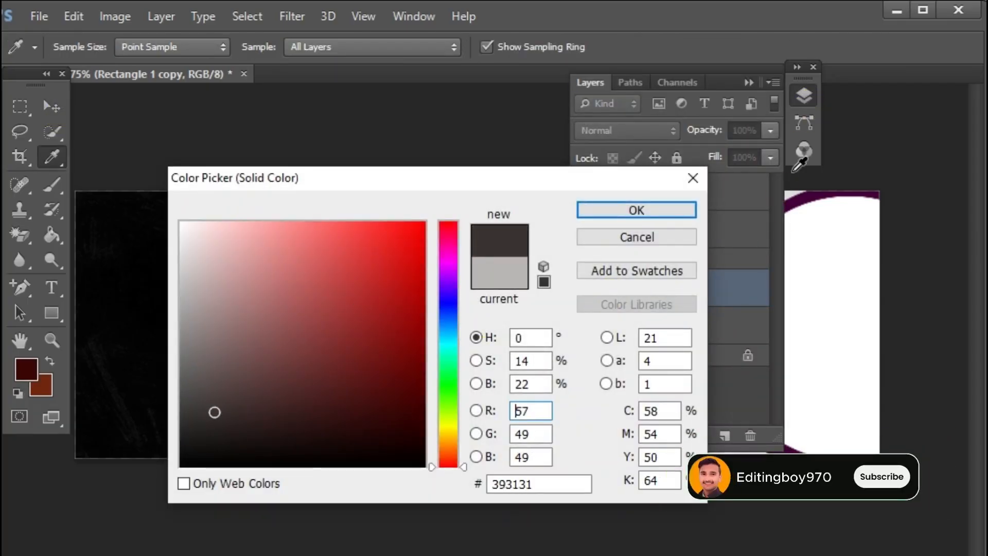
click(406, 369)
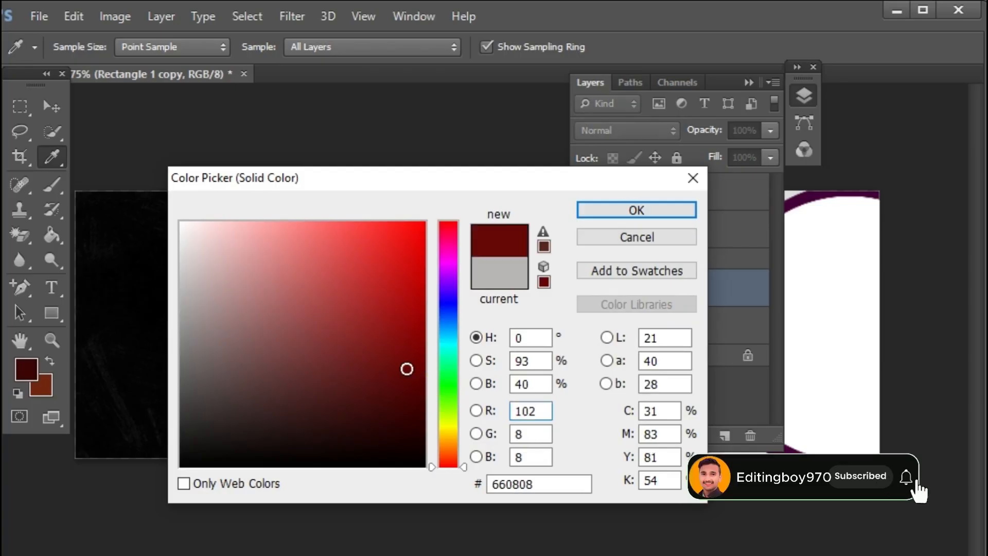
click(641, 207)
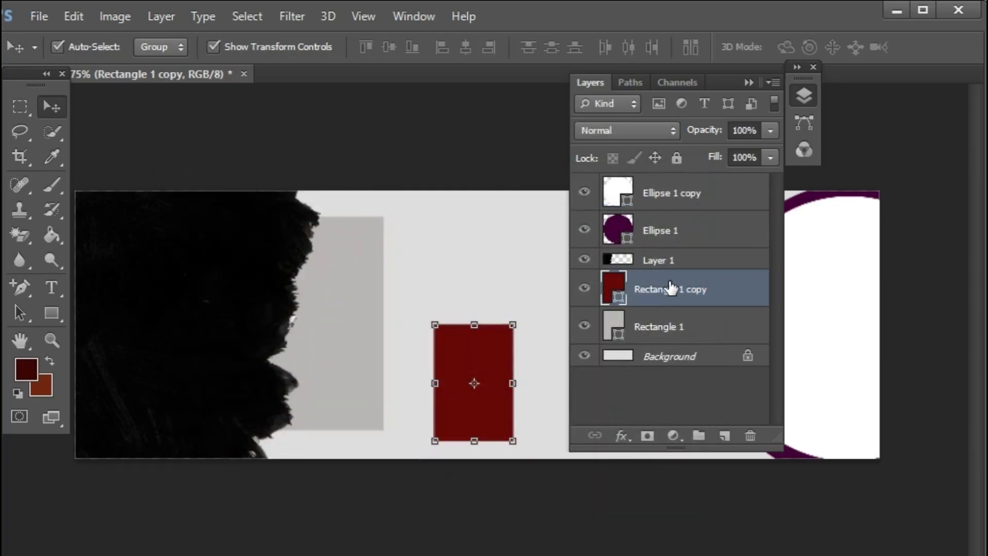
Step: Duplicate the dark red rectangle layer and fill the upper copy with white ffffff
drag(694, 291, 722, 438)
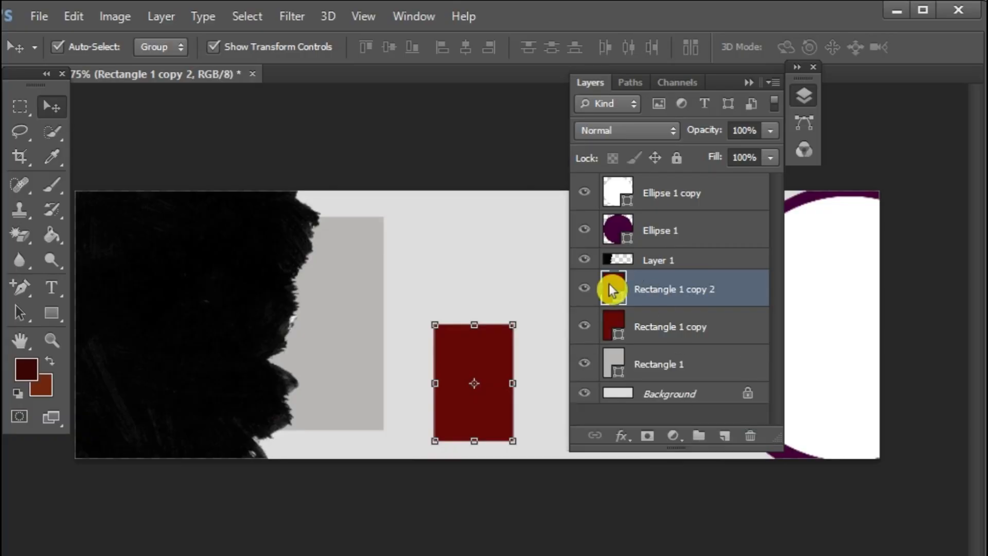
double_click(609, 283)
drag(333, 271, 147, 157)
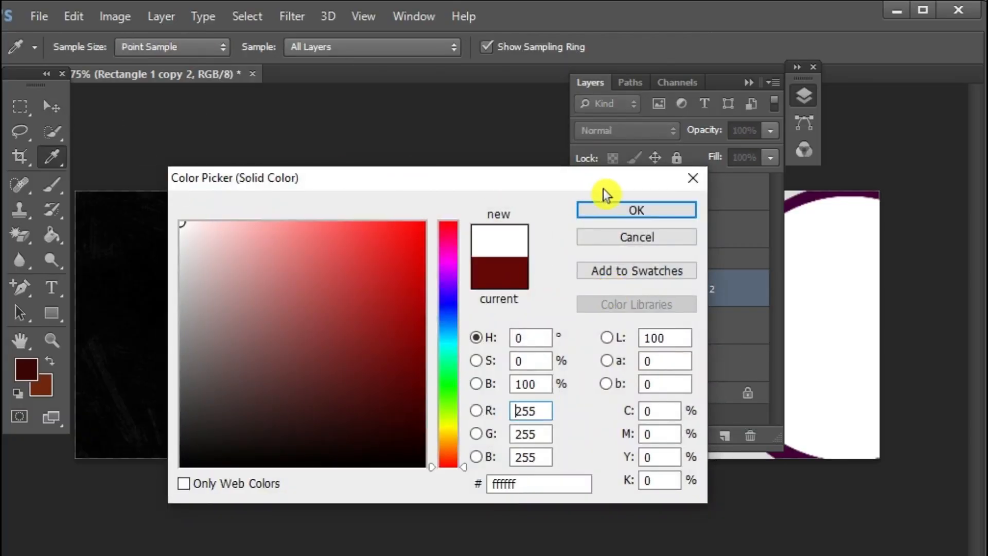
click(604, 214)
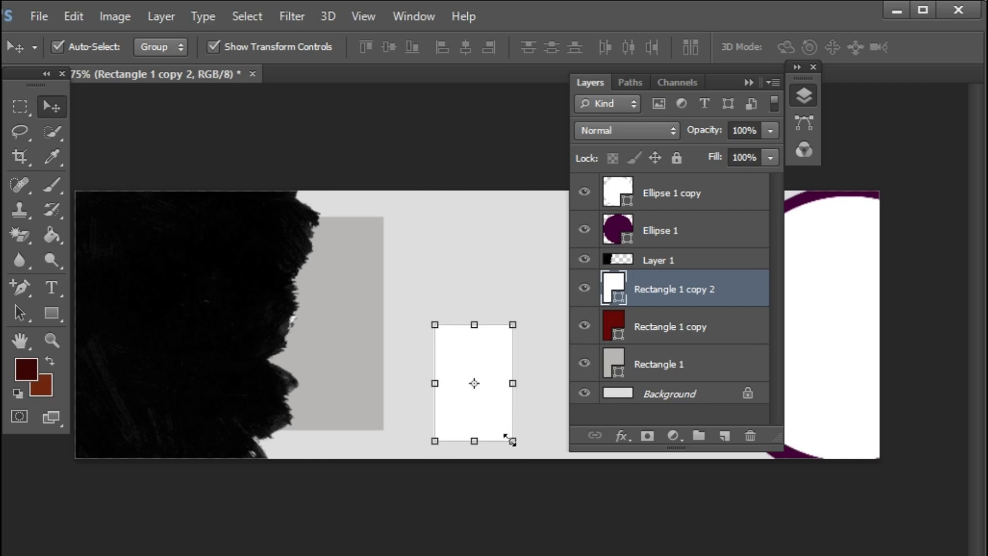
Step: Shrink the white rectangle about its centre to about 83.4%, leaving a dark red border around it
drag(511, 440, 505, 431)
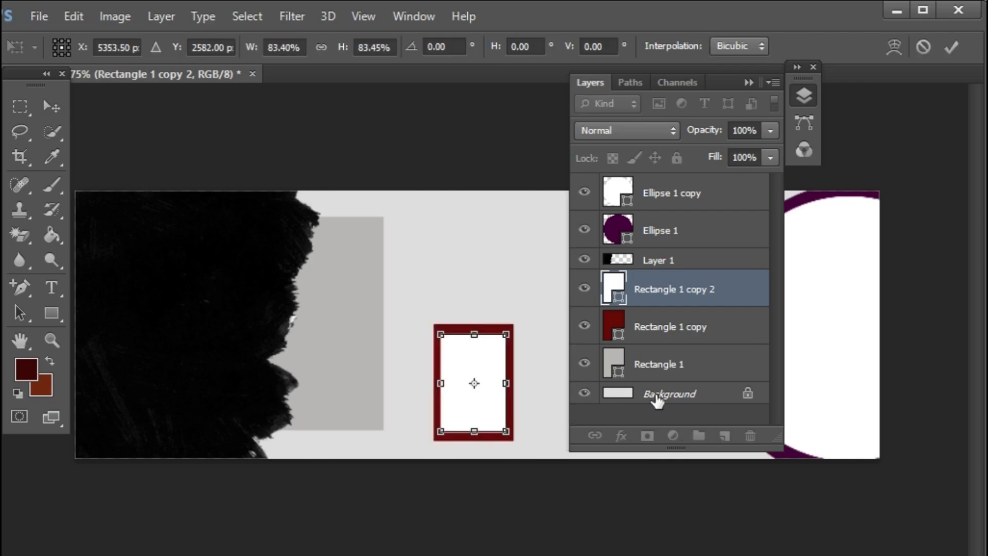
click(951, 47)
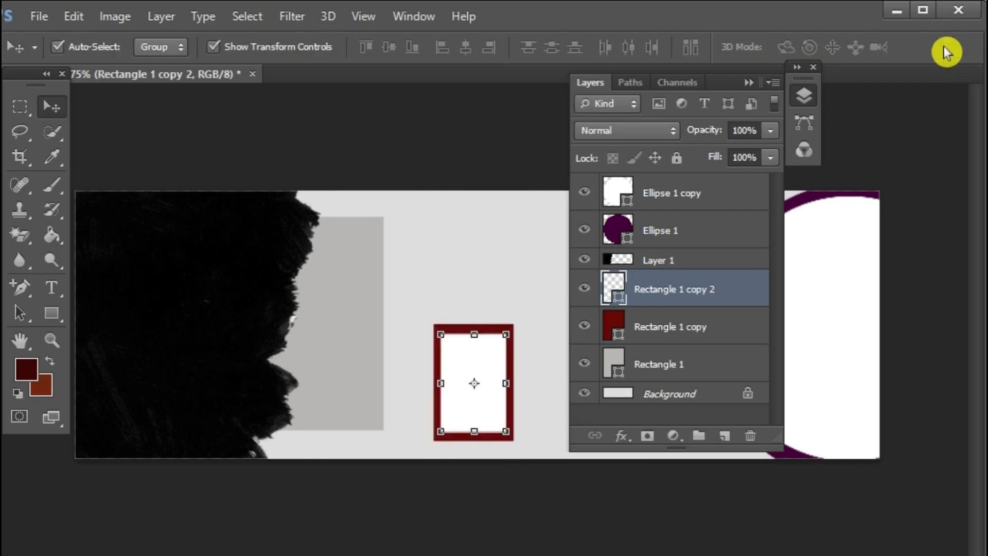
right_click(493, 374)
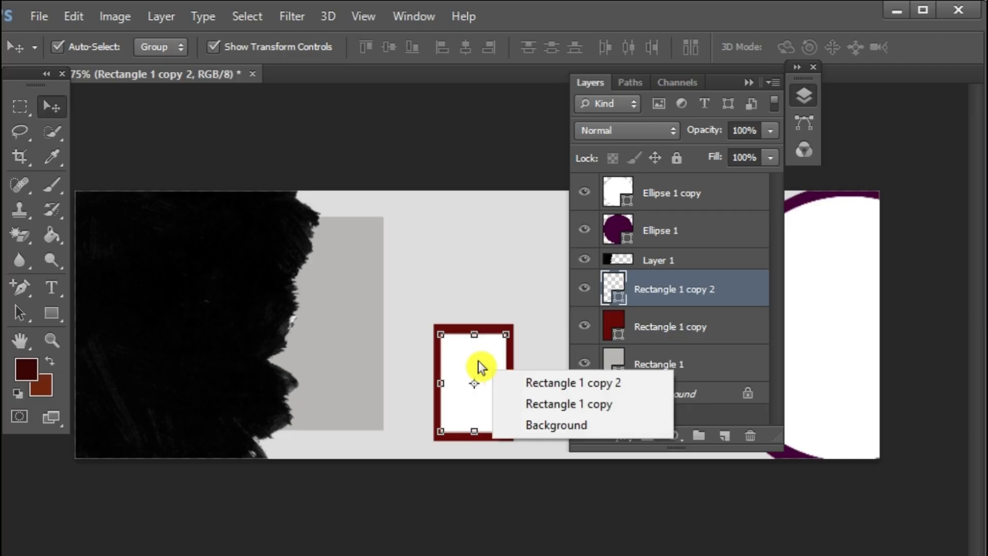
Step: Add a 2 px outside black Stroke effect to the white rectangle layer, with Inner Glow switched off
click(772, 283)
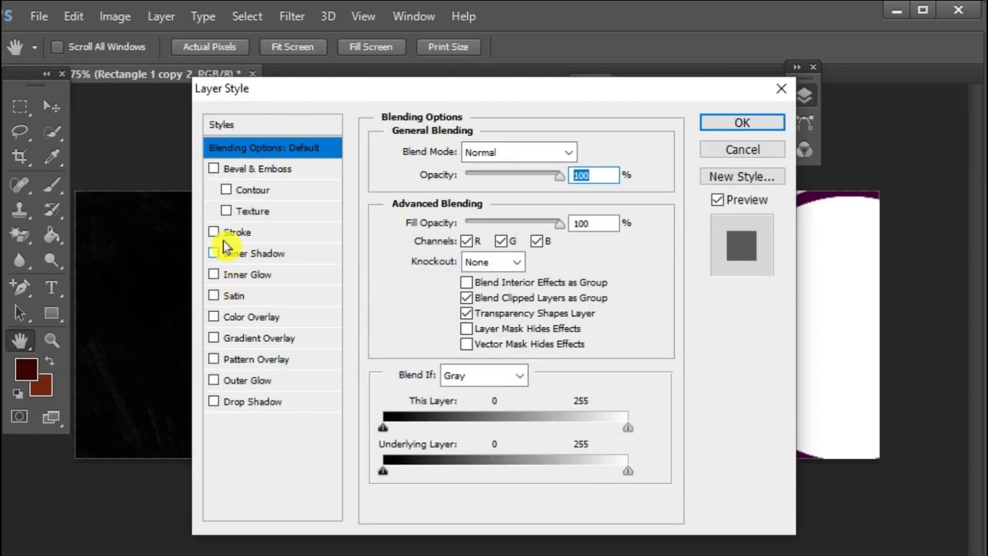
click(213, 232)
drag(523, 98, 298, 102)
click(70, 280)
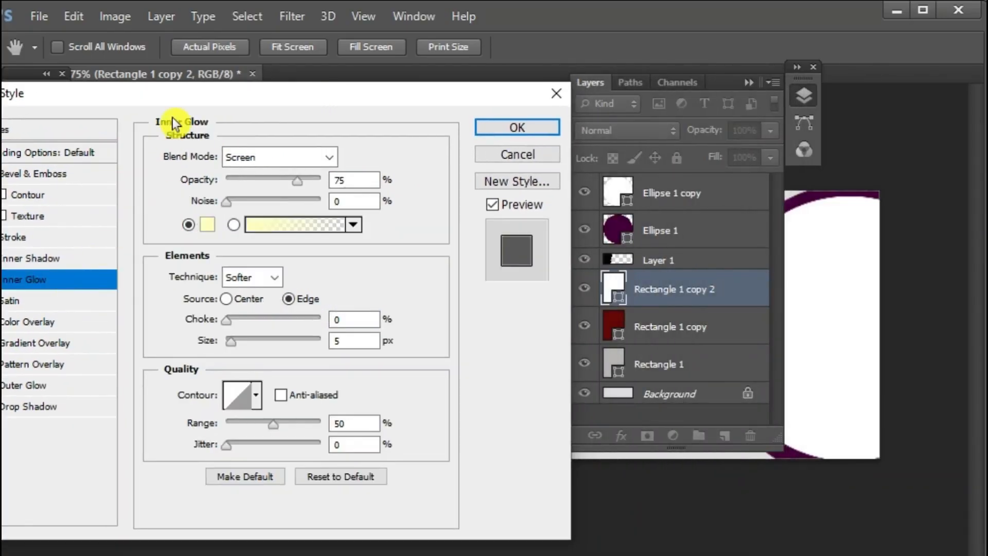
drag(227, 103, 290, 109)
click(51, 285)
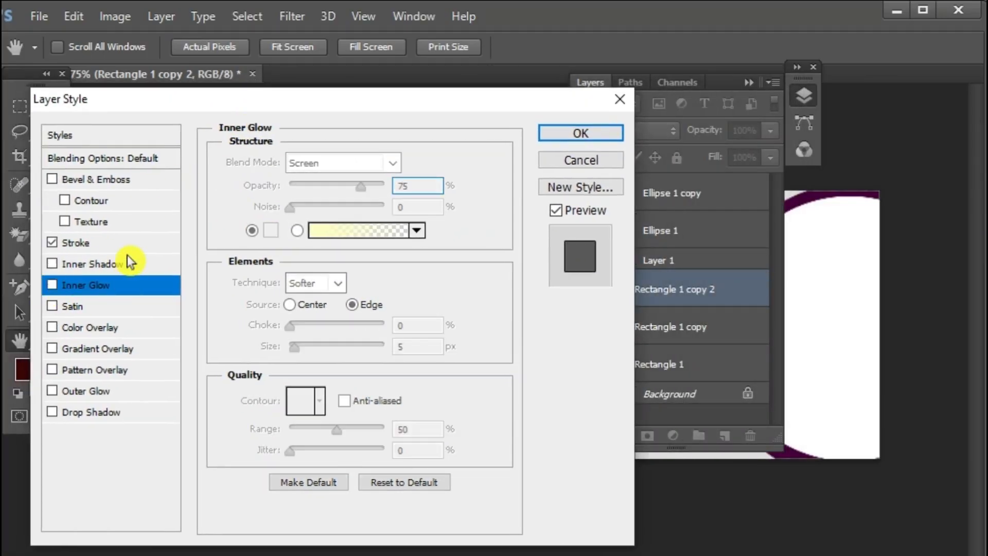
click(103, 243)
double_click(406, 161)
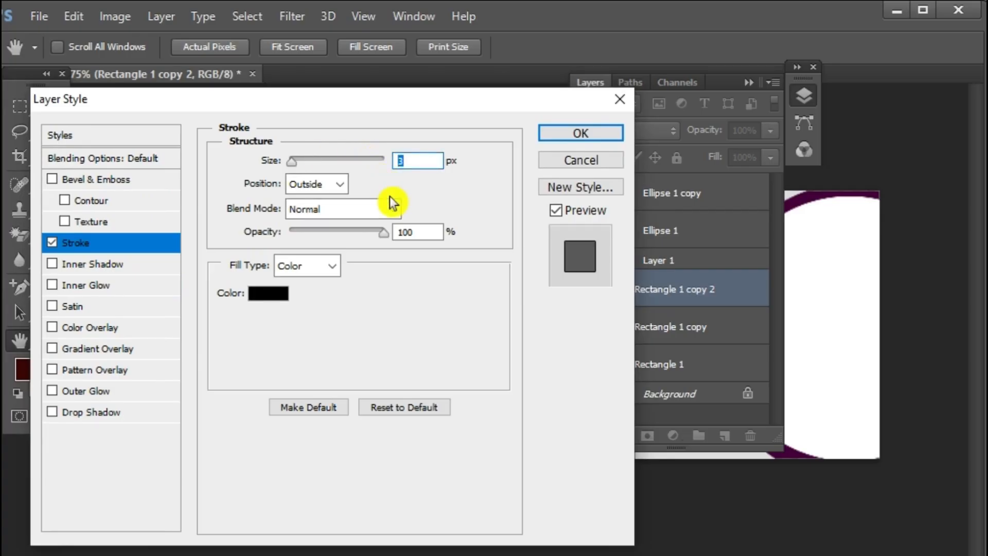
text(2)
click(541, 133)
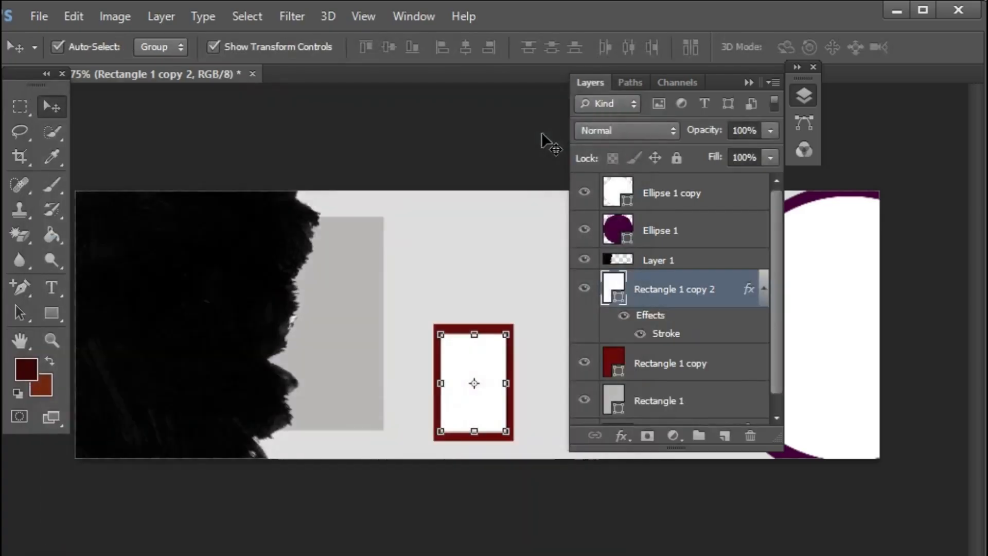
Step: Collapse the layer list and select the black brush stroke layer on the canvas
right_click(476, 243)
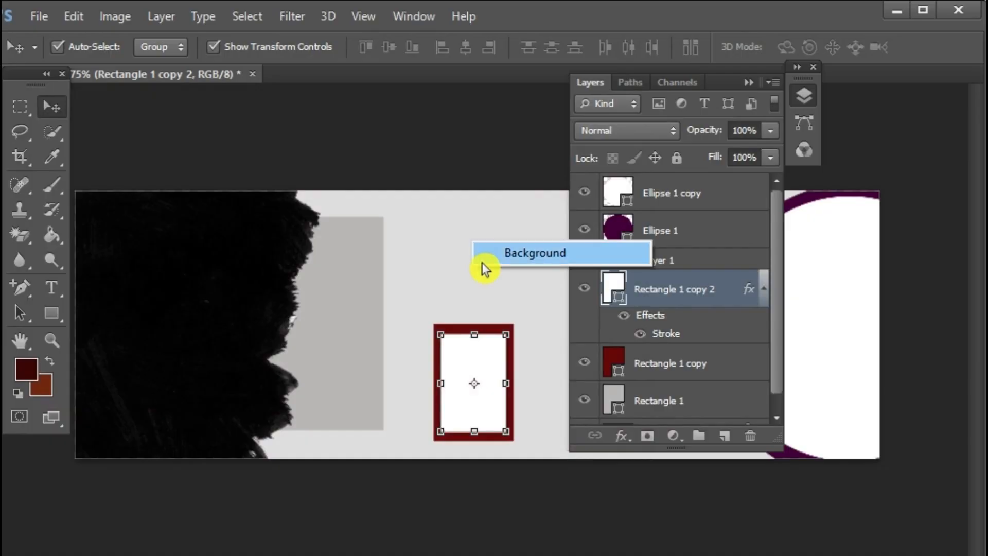
click(482, 260)
click(755, 88)
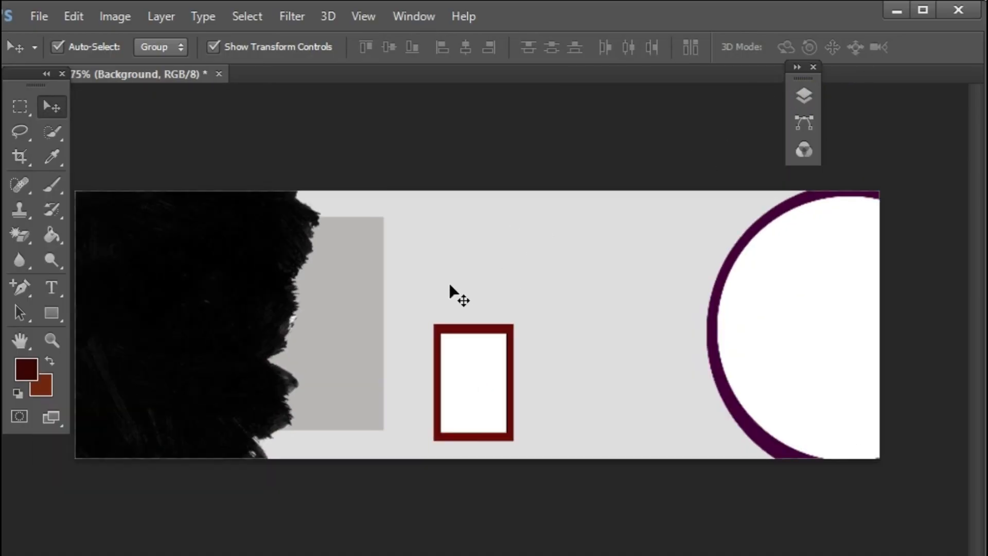
right_click(213, 272)
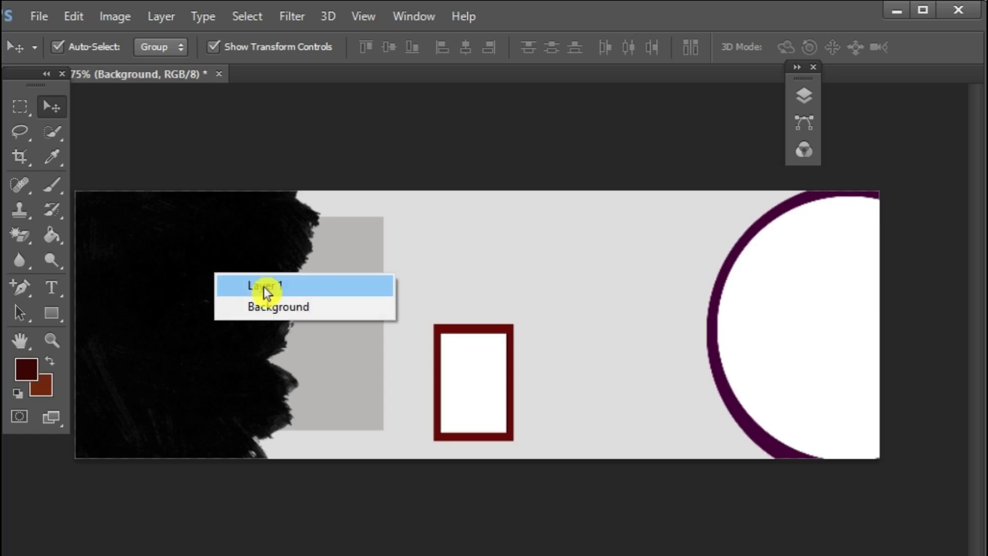
click(263, 286)
right_click(214, 276)
click(237, 286)
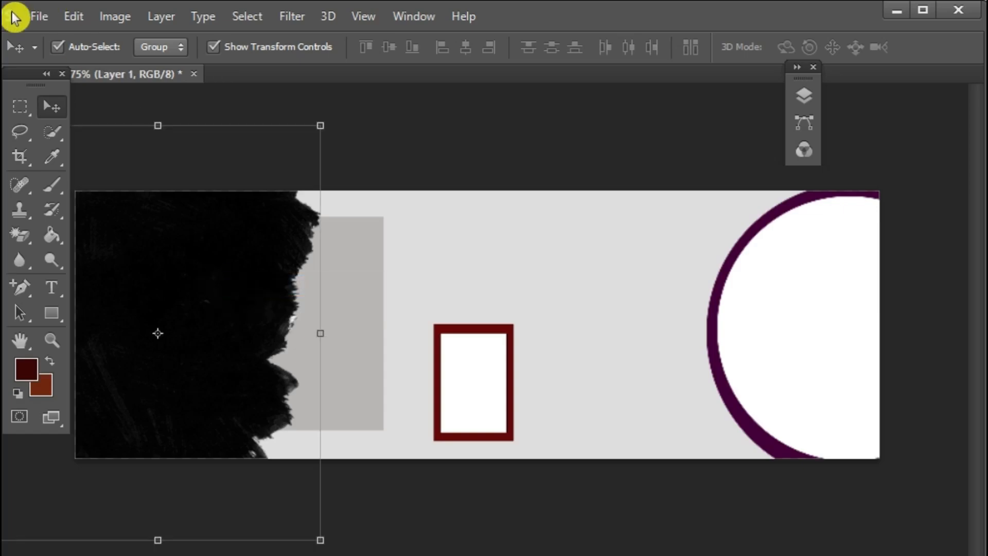
Step: Open the couple photo 99c6328acc69467b38feb19e007a1369.jpg from the Desktop
click(36, 17)
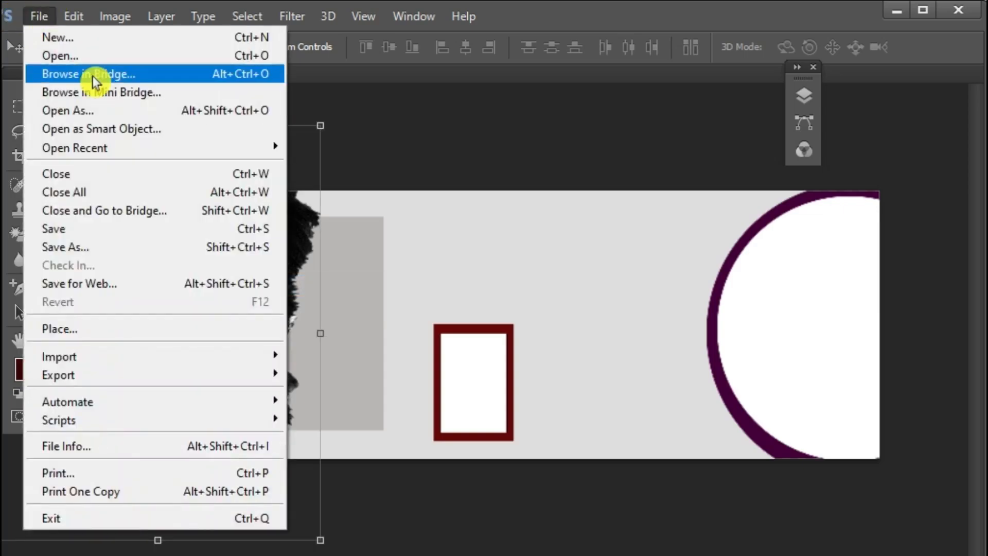
click(92, 50)
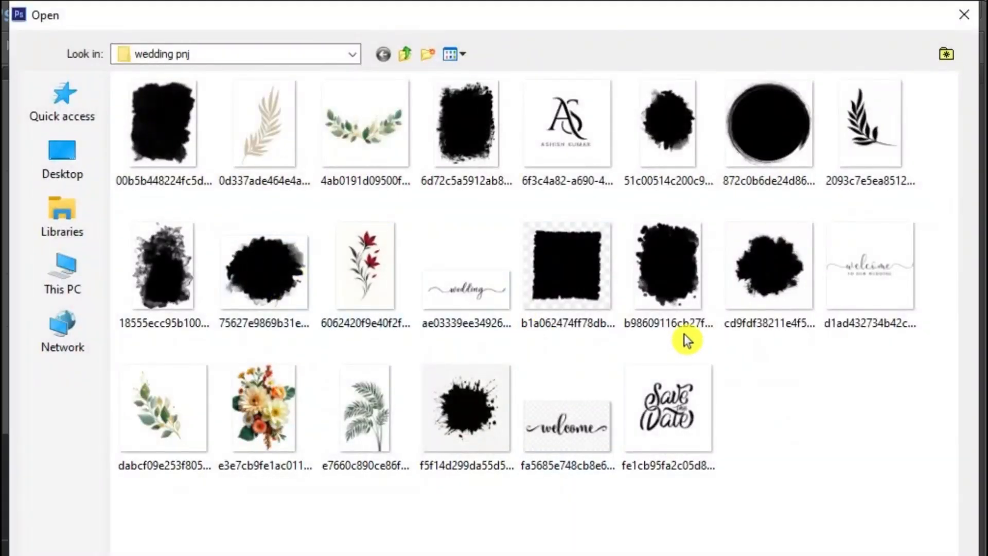
click(60, 152)
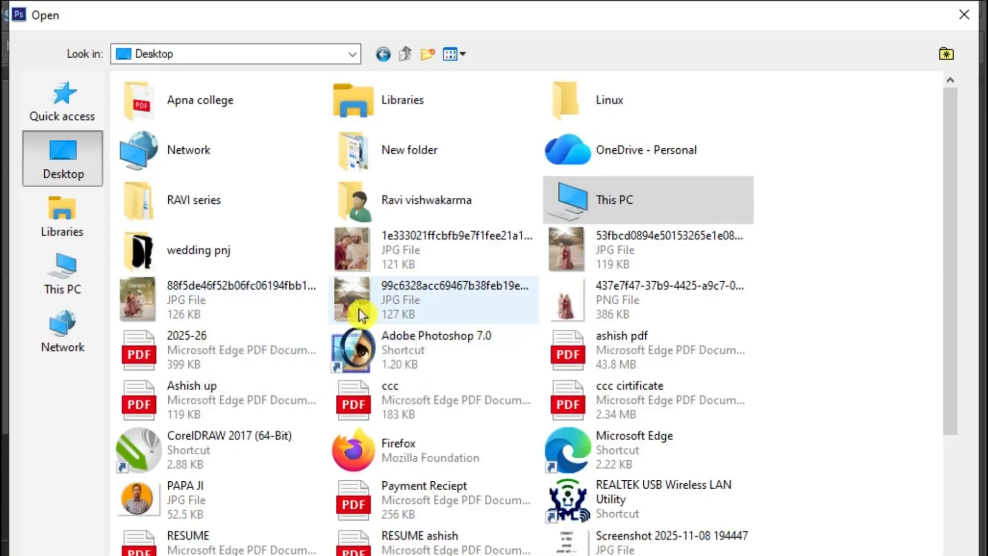
click(403, 298)
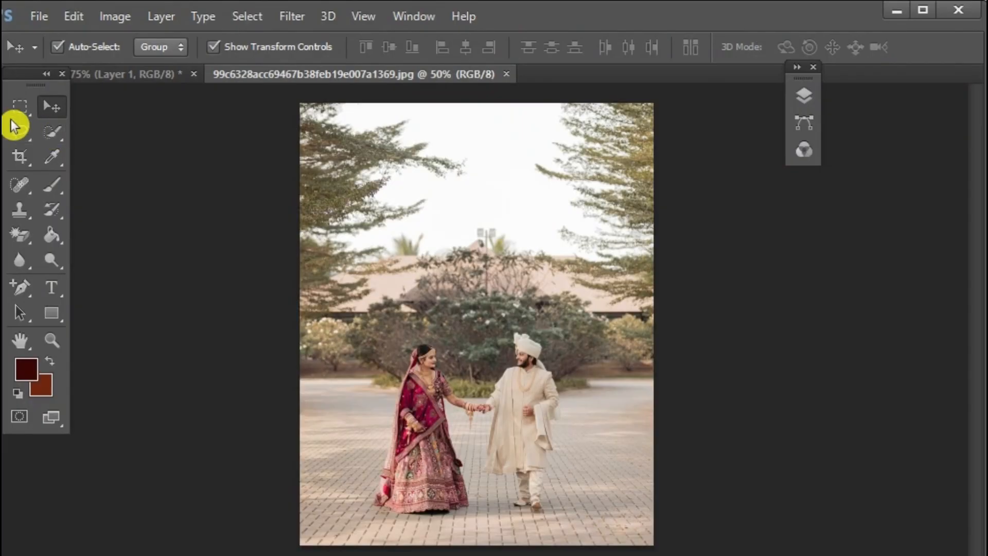
Step: Crop the opened couple photo tightly around the bride and groom, trimming the sky, trees and outer paving
click(26, 165)
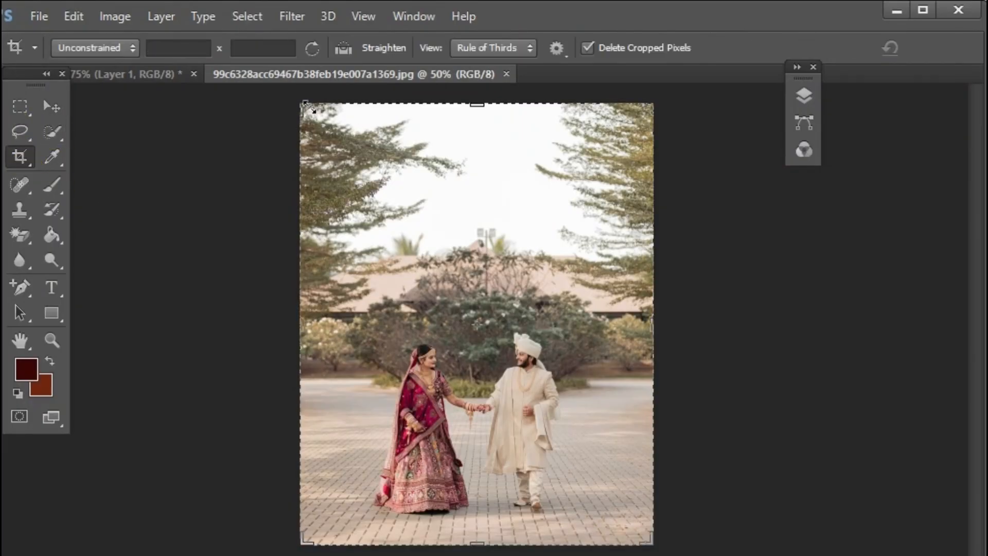
drag(309, 106, 337, 186)
drag(616, 328, 596, 325)
key(Return)
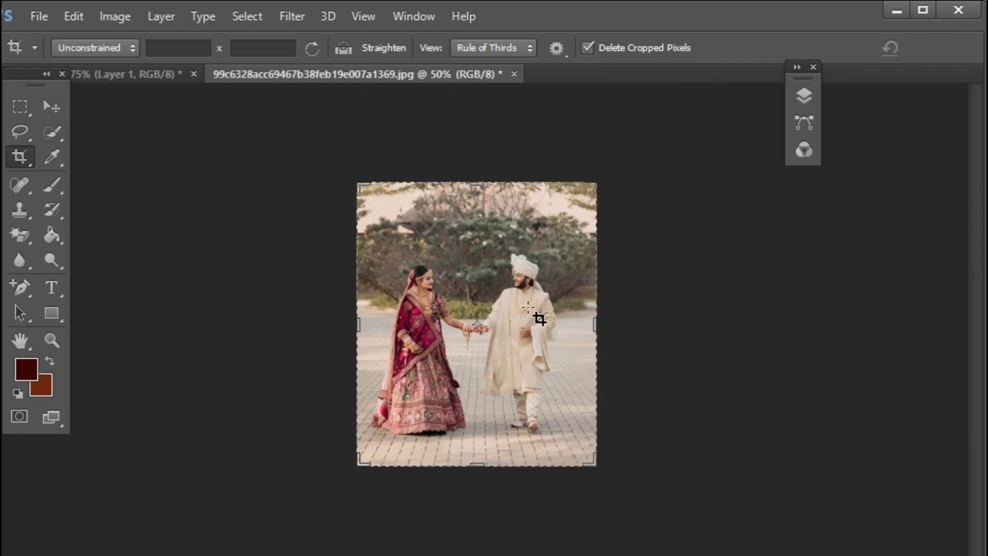
Step: Close the cropped photo's file without saving changes and paste its copied image into the album page
key(ctrl+w)
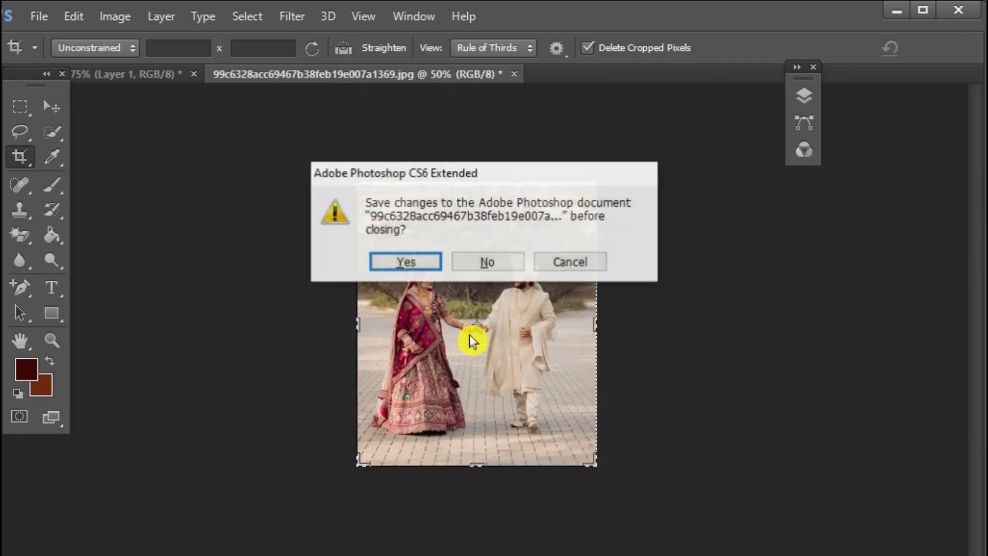
click(488, 263)
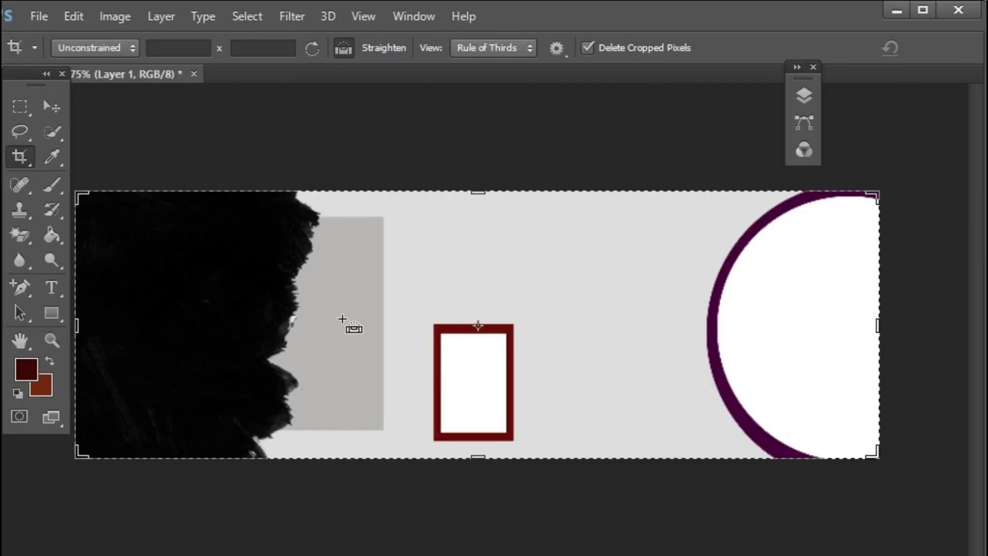
key(ctrl+v)
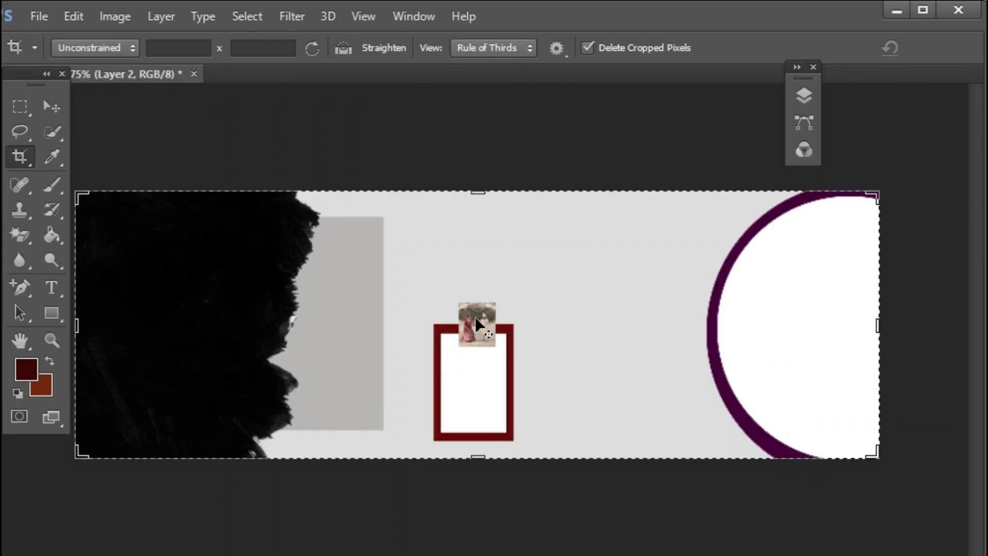
mouse_move(475, 316)
mouse_down()
mouse_move(414, 316)
mouse_move(455, 322)
mouse_up()
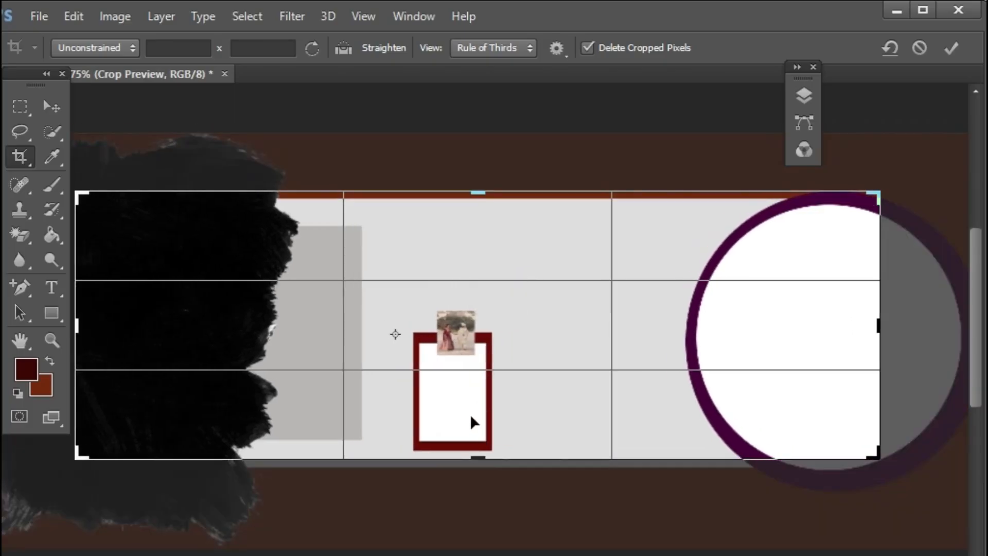
key(ctrl)
click(953, 51)
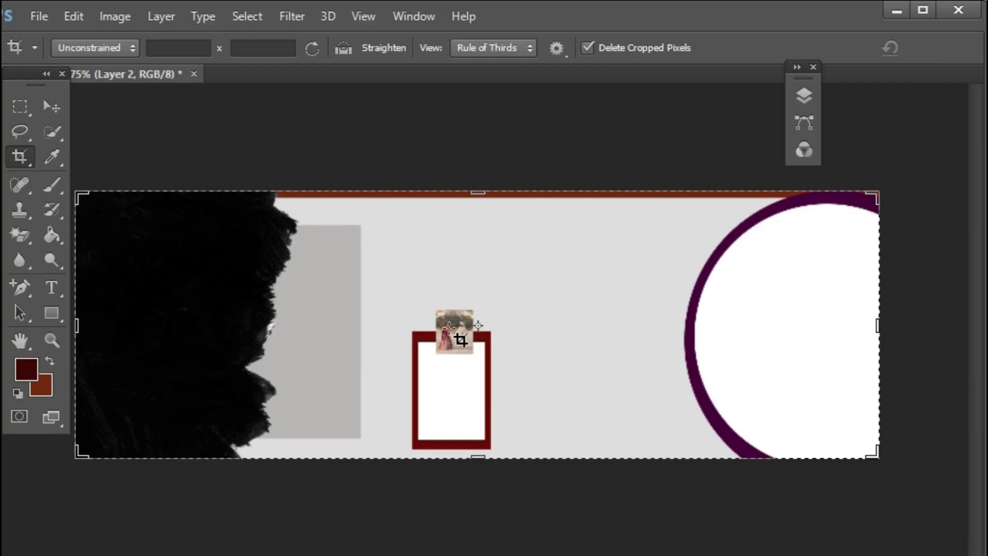
click(50, 109)
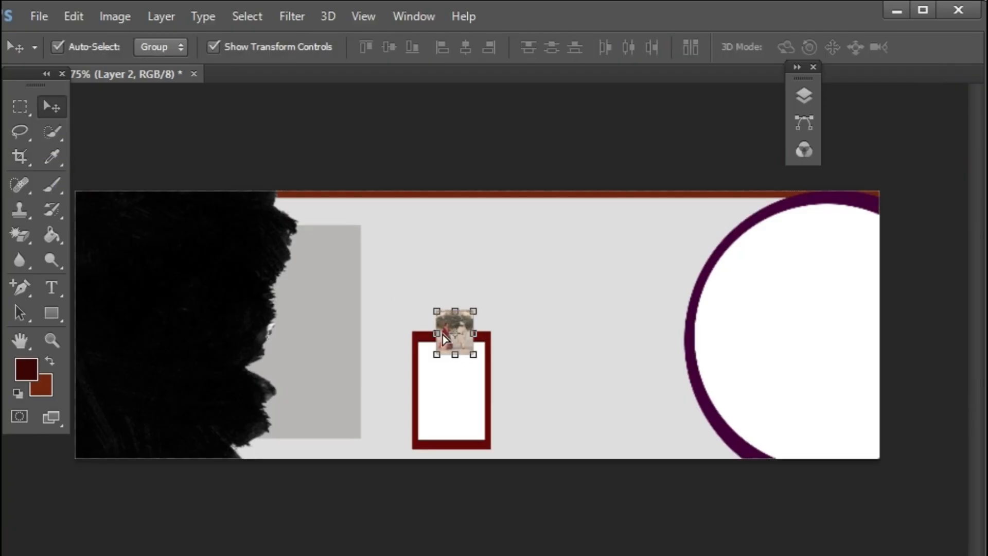
key(ctrl+z)
Step: Scale the pasted couple photo to about 667% and position it over the black brush stroke, aligned to the page's lower left corner
drag(477, 321, 338, 296)
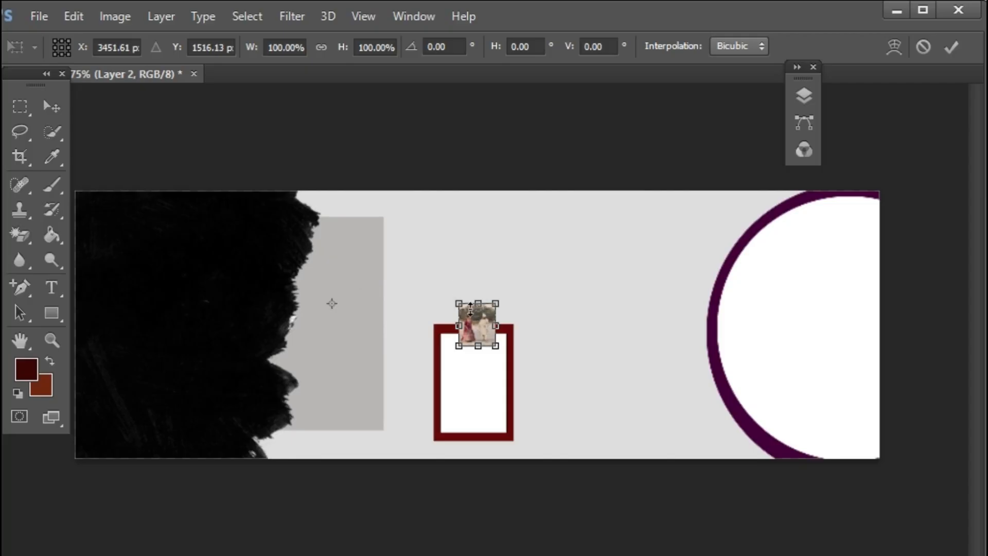
drag(476, 324, 215, 269)
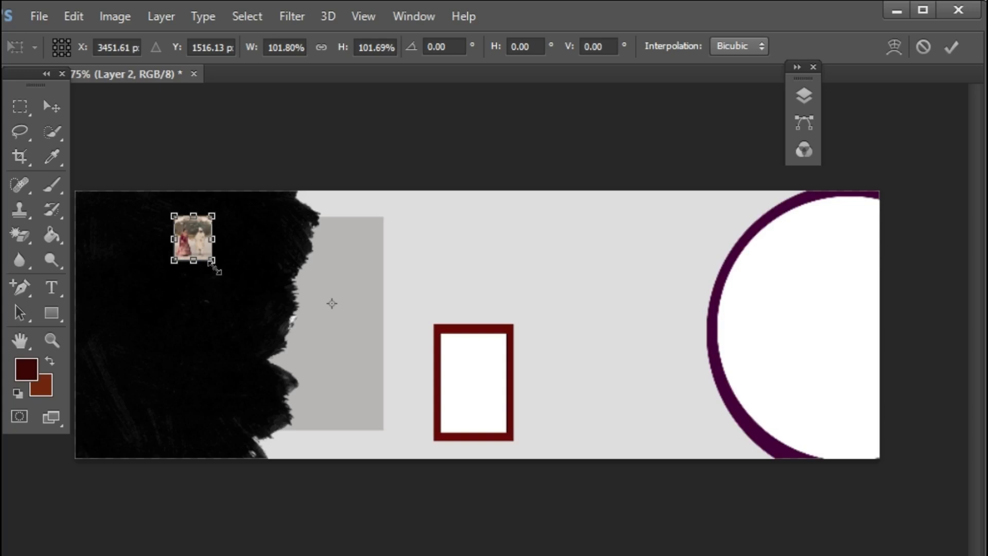
drag(215, 268, 339, 405)
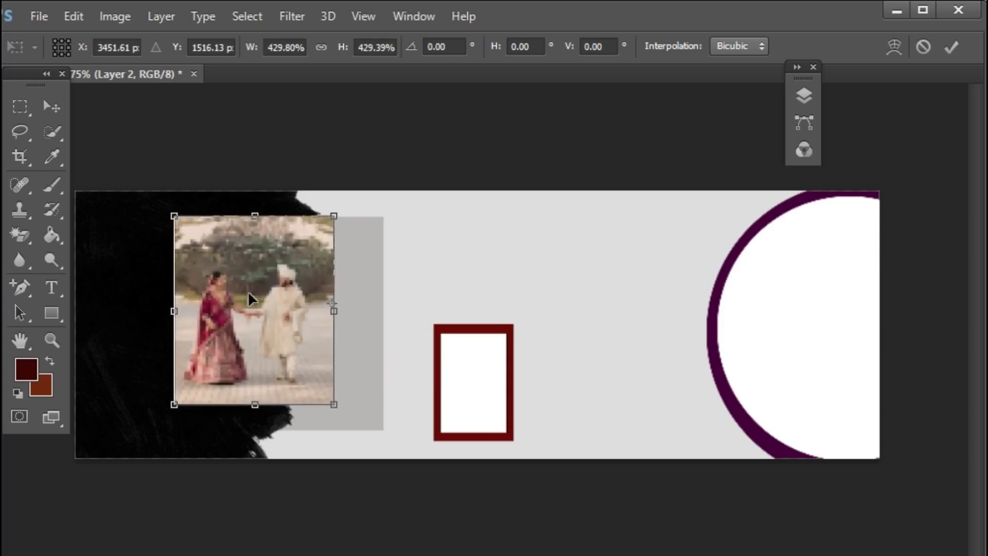
drag(248, 291, 169, 248)
drag(265, 380, 325, 437)
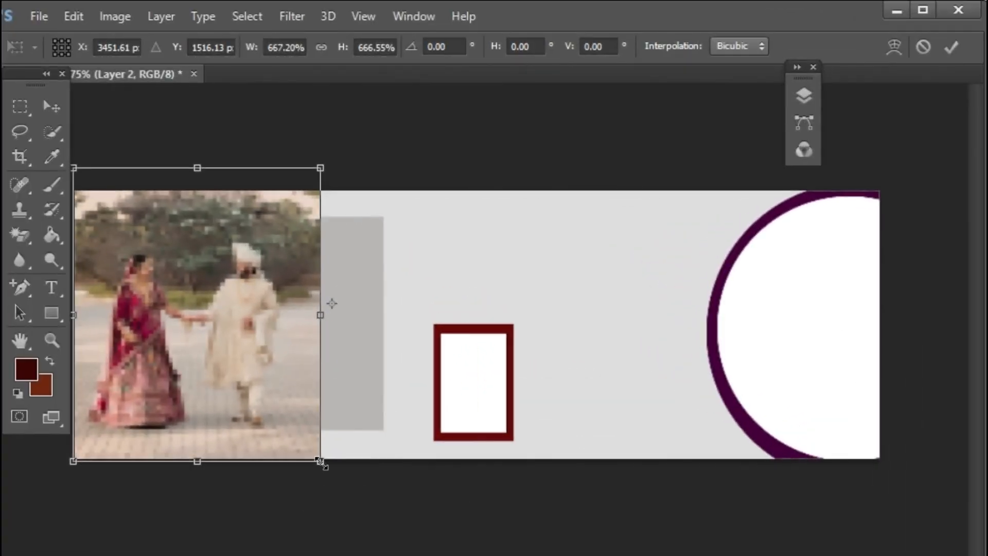
mouse_move(190, 376)
mouse_down()
mouse_move(208, 370)
mouse_move(199, 372)
mouse_up()
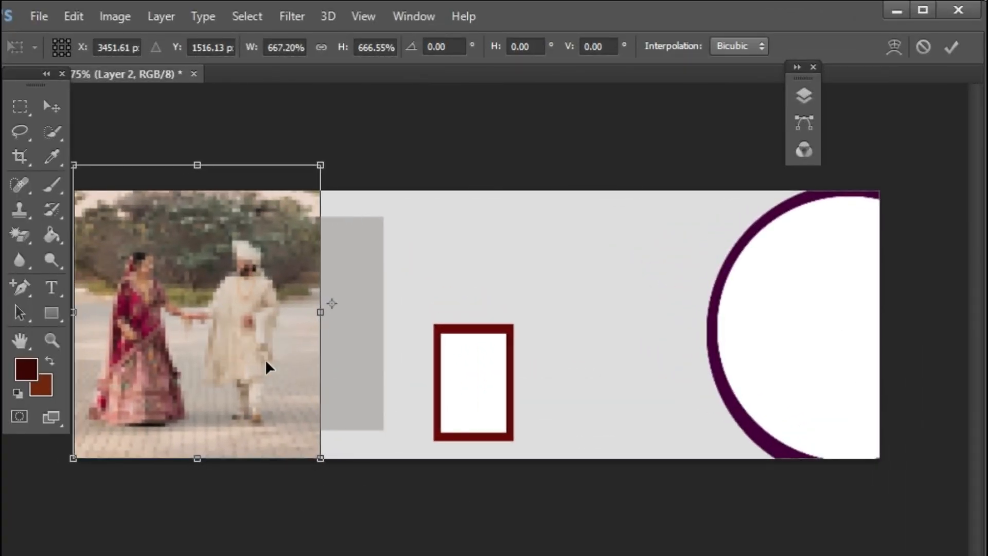
click(953, 51)
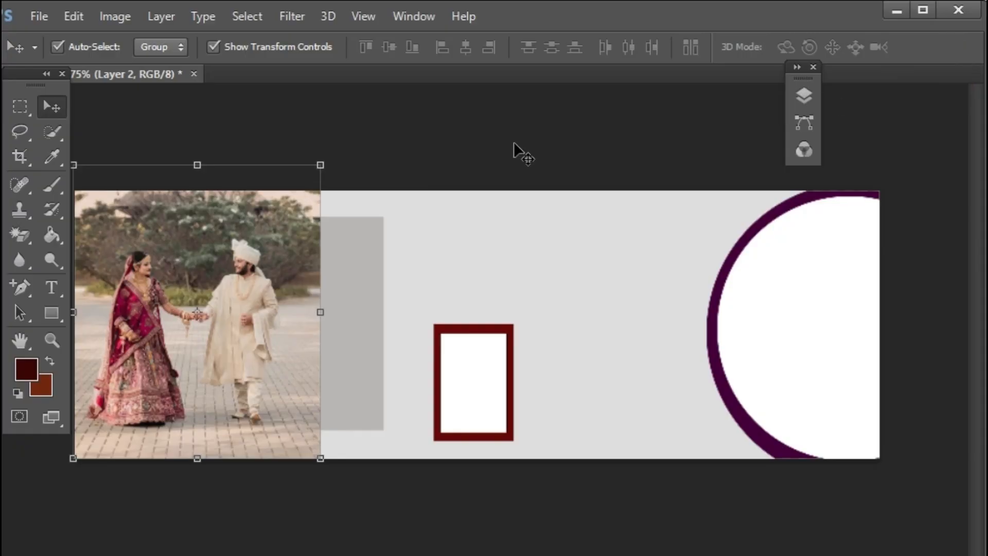
Step: Apply an automatic Curves correction to the couple photo using the Enhance Monochromatic Contrast algorithm
scroll(183, 289, up, 3)
scroll(184, 286, down, 1)
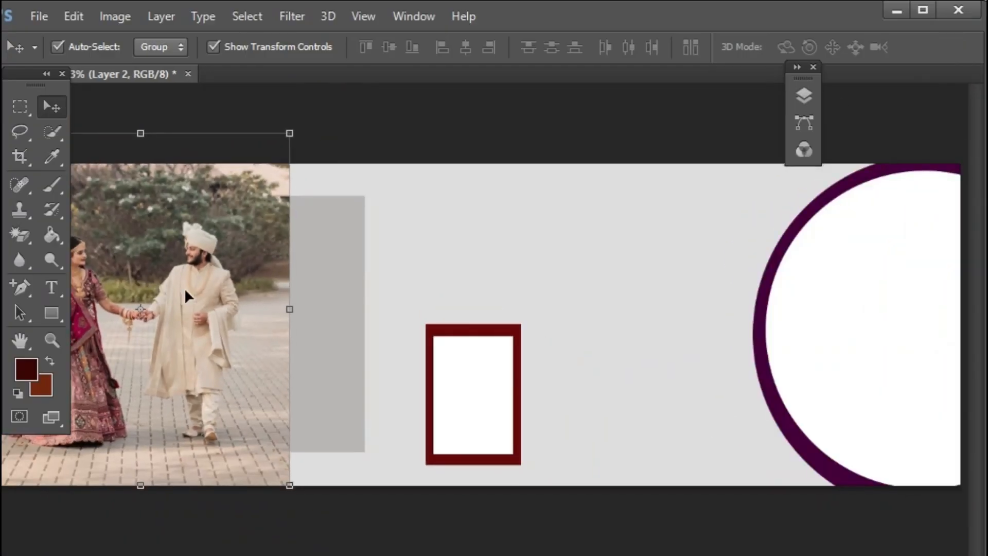
key(ctrl+m)
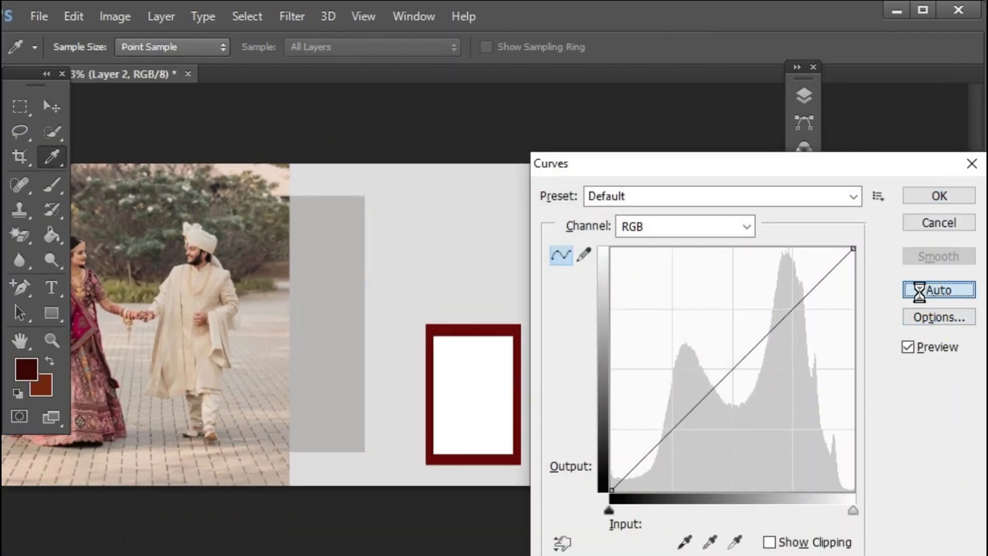
click(915, 291)
click(937, 324)
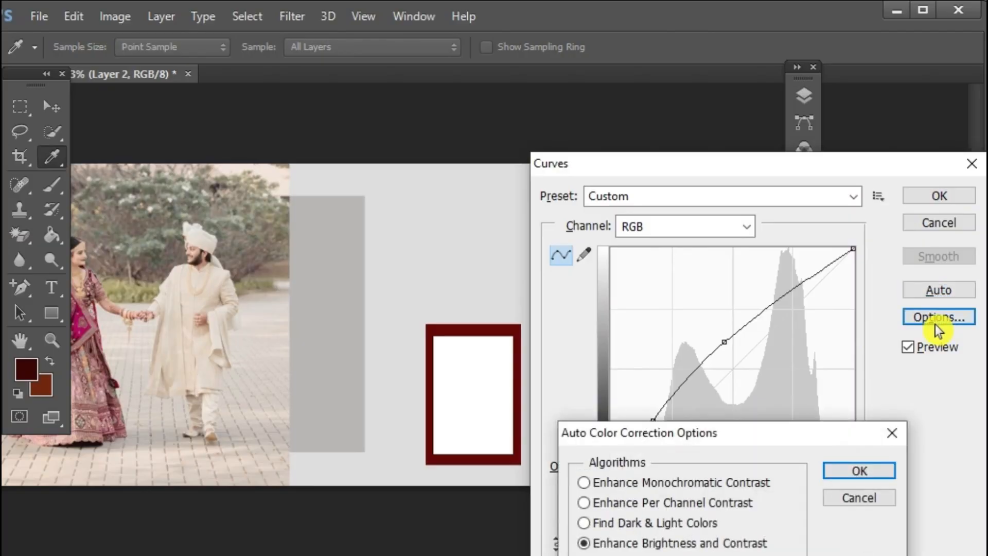
click(586, 484)
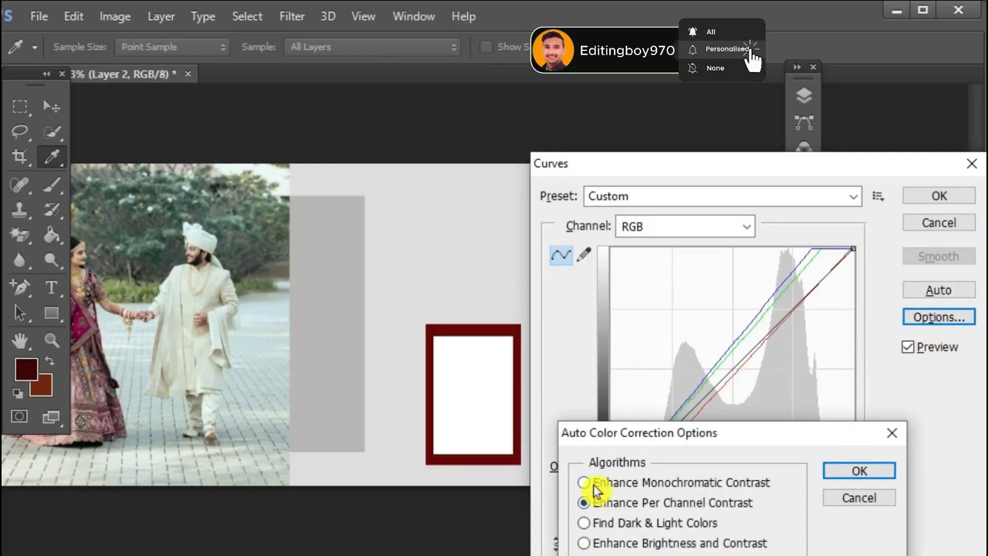
click(587, 484)
click(584, 520)
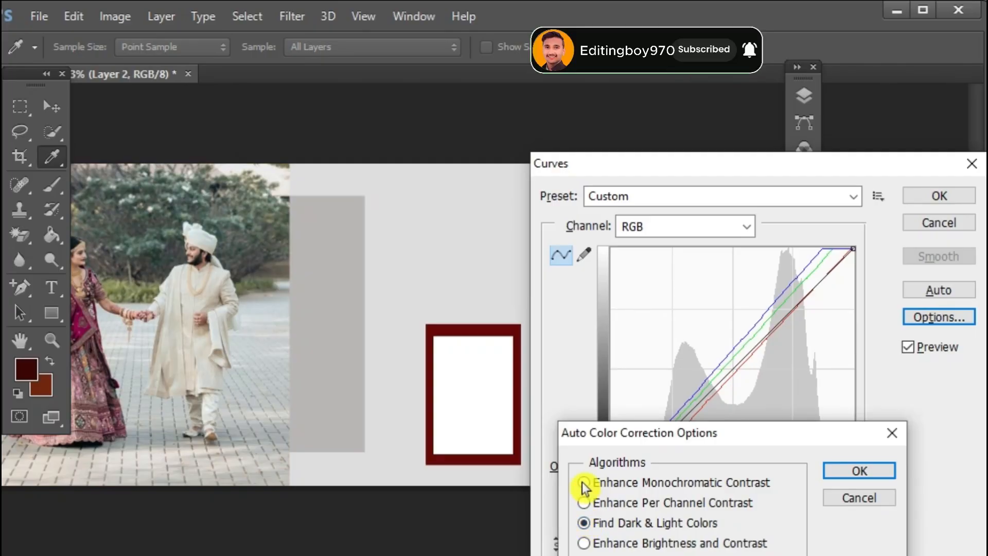
click(586, 503)
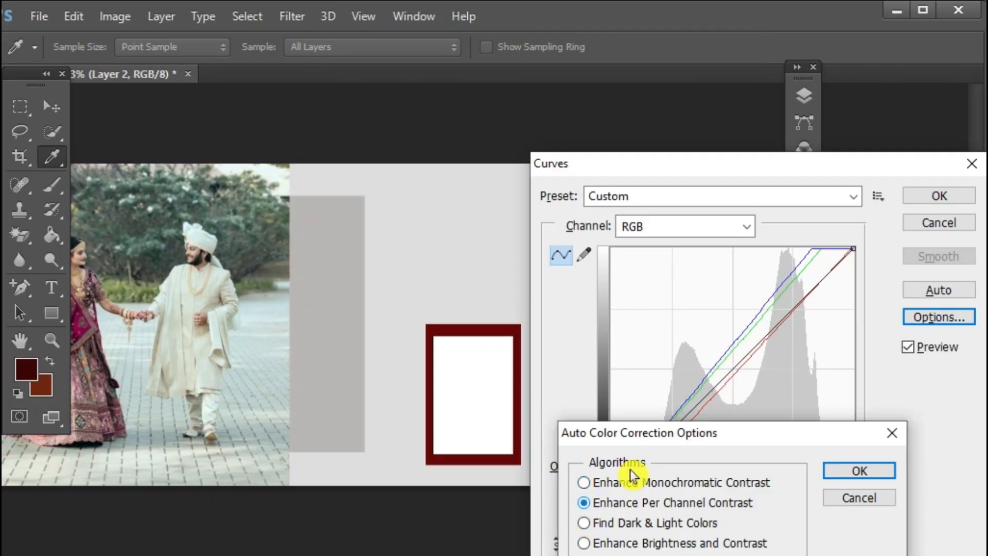
click(583, 484)
click(858, 470)
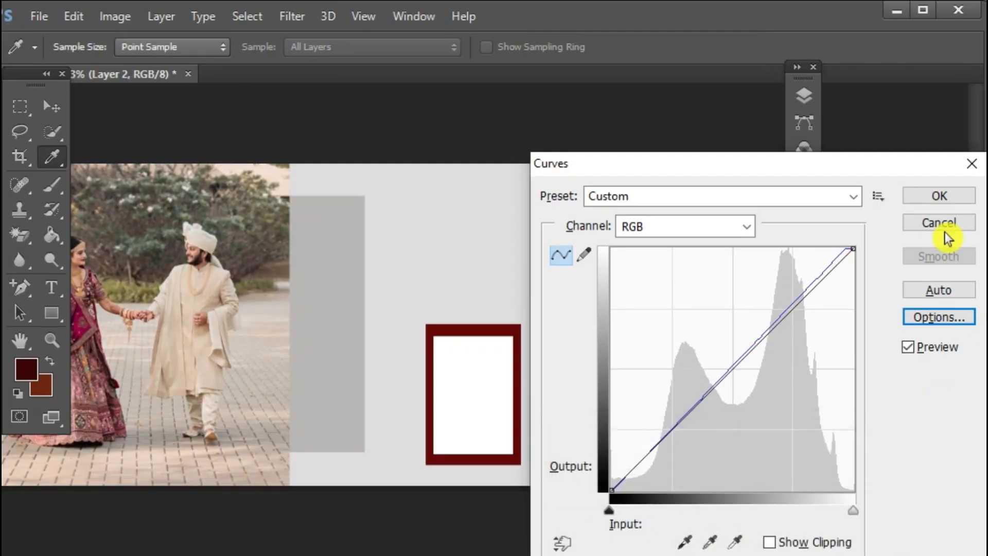
click(955, 195)
Step: Enlarge the couple photo to about 137.4%, keep it covering the brush stroke, and apply the transformation with the layer list open
scroll(337, 289, down, 3)
scroll(126, 301, up, 1)
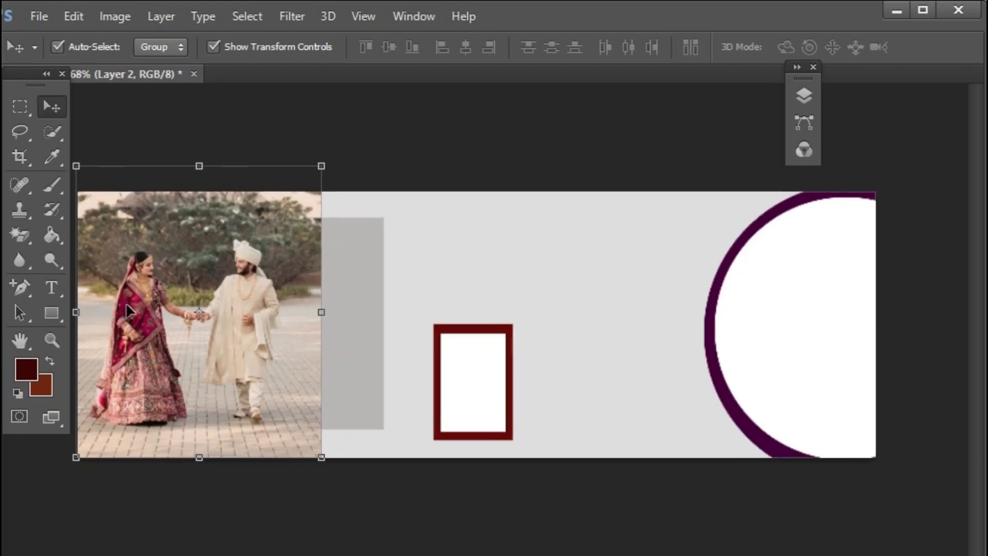
scroll(225, 303, up, 1)
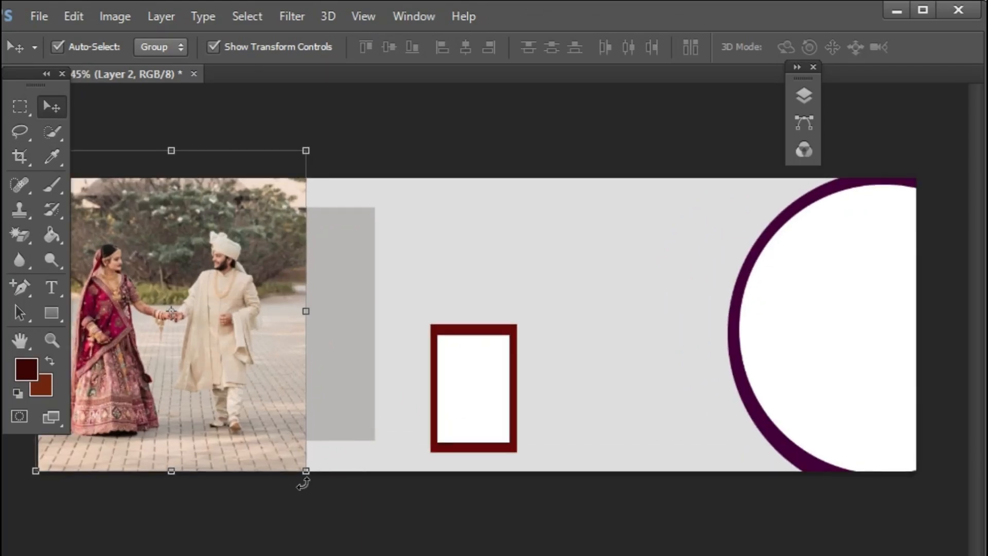
drag(305, 471, 357, 531)
drag(264, 422, 261, 423)
click(802, 98)
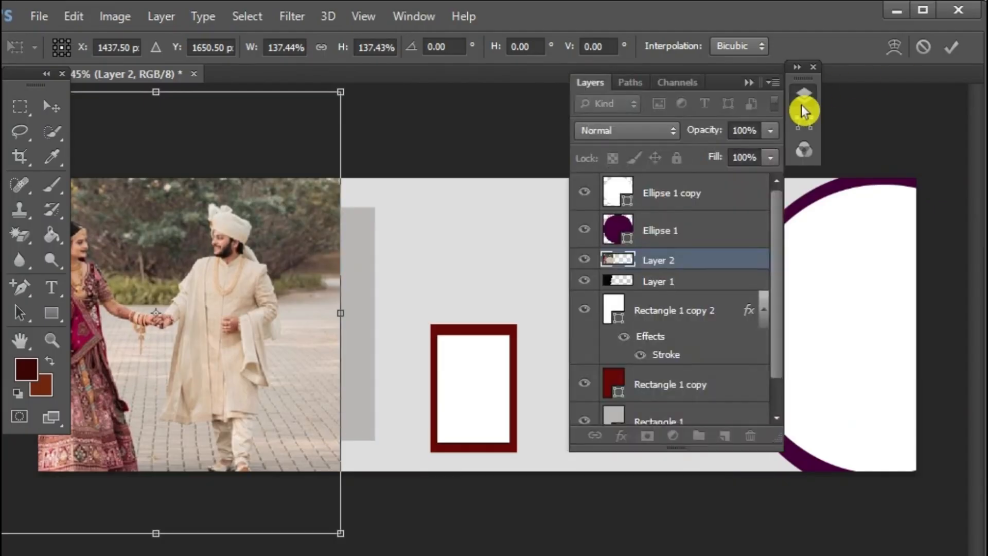
click(44, 113)
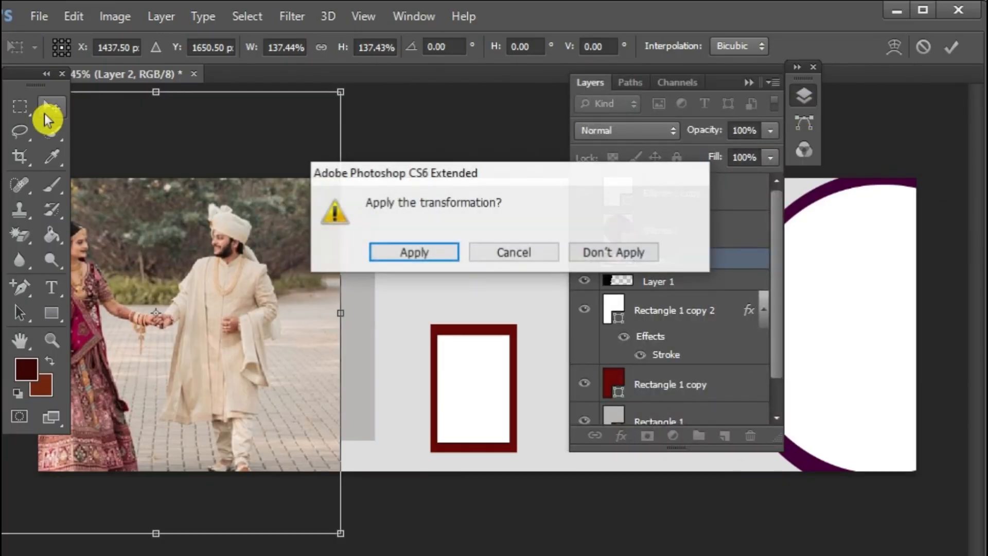
click(394, 250)
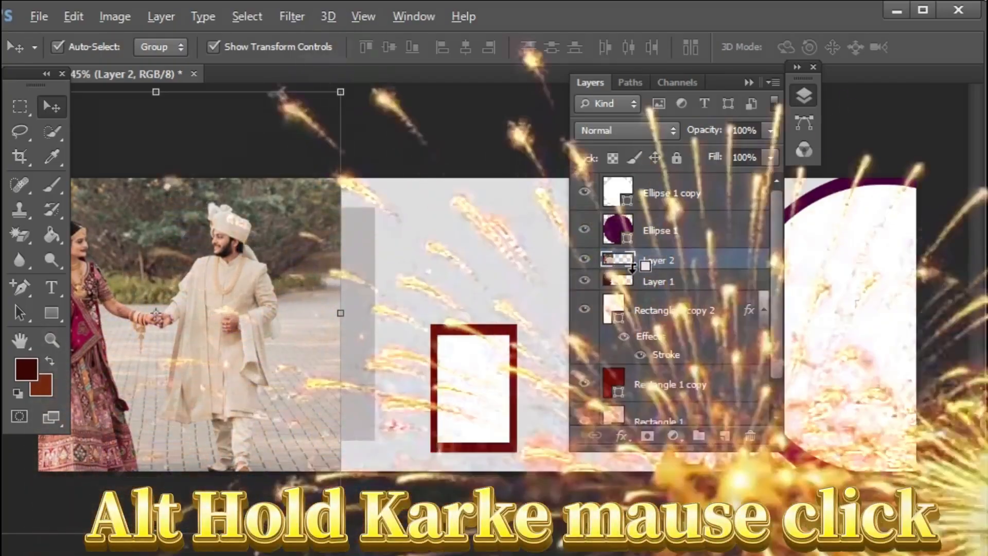
Step: Clip the couple photo to the black brush stroke layer and shift it slightly to the left within the shape
alt+click(631, 263)
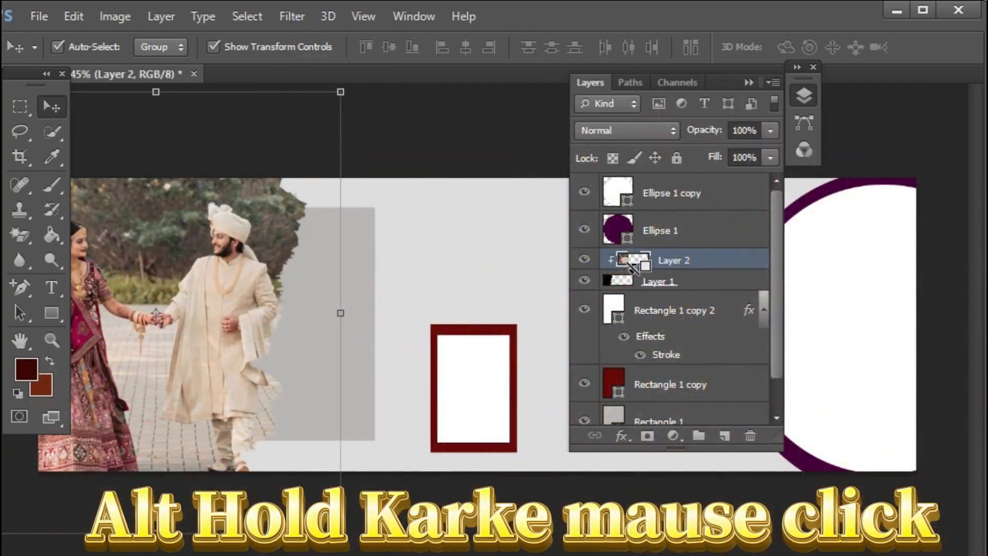
drag(177, 309, 158, 310)
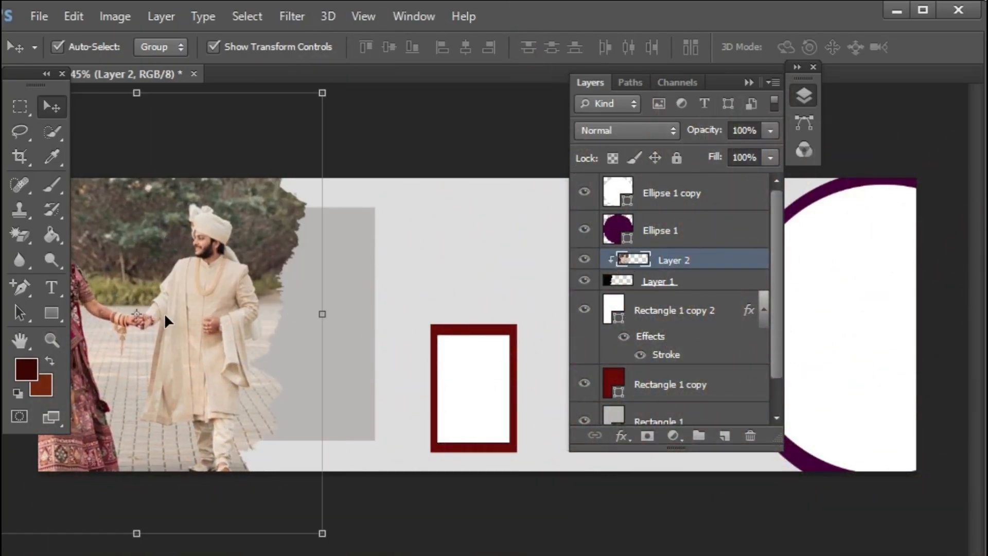
Step: Add a black mask to the couple photo layer and paint the couple back in with a soft white 2445 px brush at 0% hardness
alt+click(646, 437)
click(52, 186)
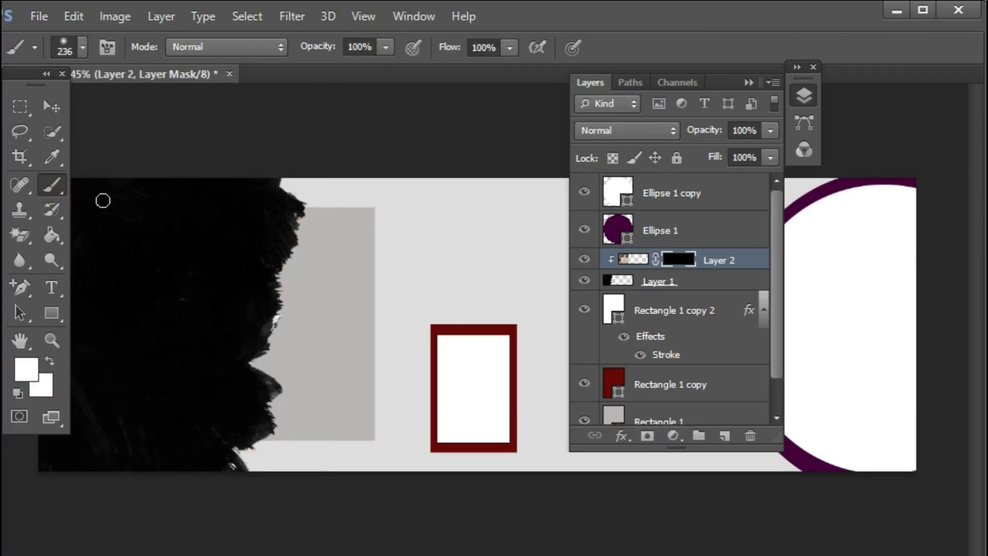
right_click(125, 242)
drag(301, 294, 326, 289)
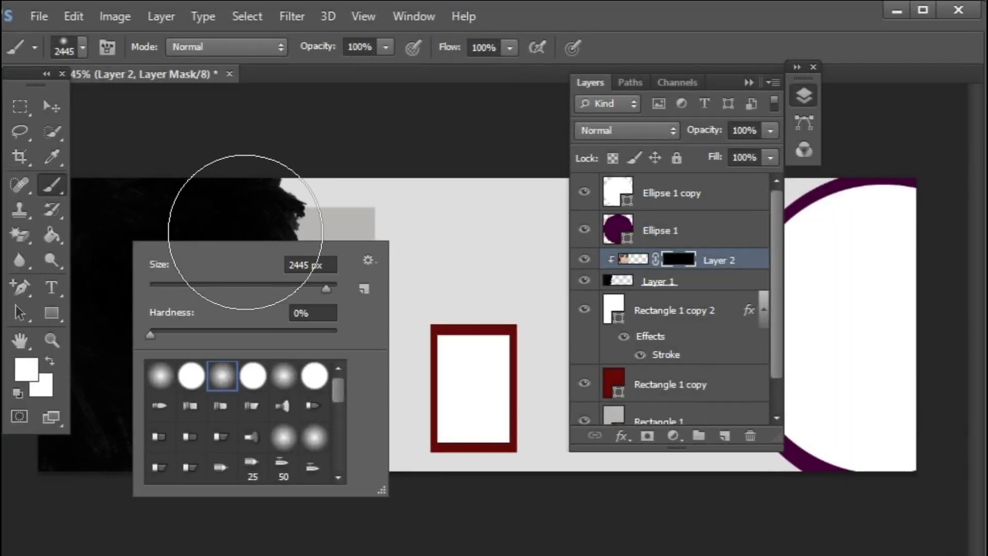
click(168, 205)
mouse_move(168, 205)
mouse_down()
mouse_move(110, 303)
mouse_move(141, 292)
mouse_move(128, 329)
mouse_move(160, 337)
mouse_move(136, 267)
mouse_move(120, 344)
mouse_up()
scroll(120, 344, down, 4)
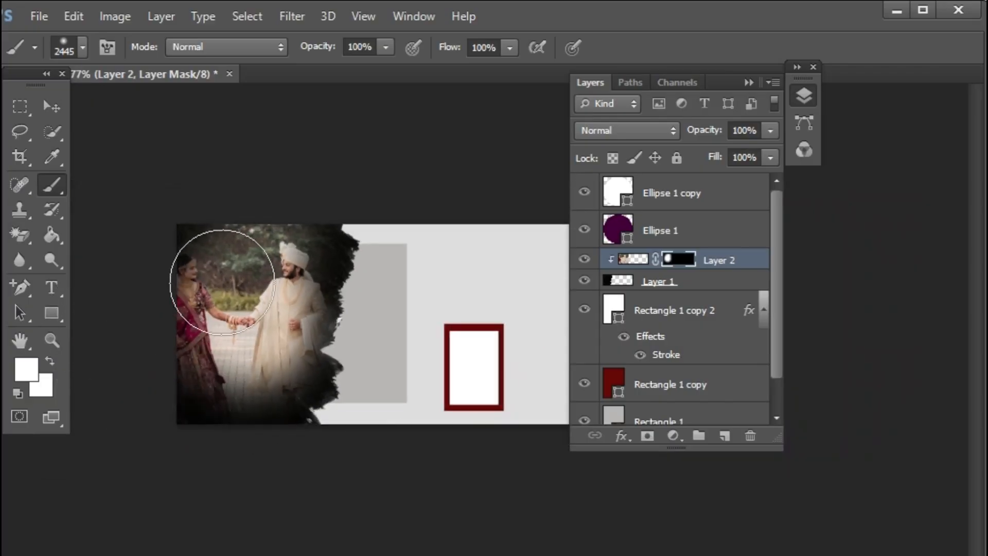
mouse_move(212, 325)
mouse_down()
mouse_move(225, 281)
mouse_move(282, 279)
mouse_move(216, 341)
mouse_move(211, 368)
mouse_move(251, 363)
mouse_move(281, 294)
mouse_move(253, 273)
mouse_move(197, 272)
mouse_move(187, 338)
mouse_move(228, 358)
mouse_move(254, 303)
mouse_move(229, 316)
mouse_move(259, 333)
mouse_move(225, 293)
mouse_up()
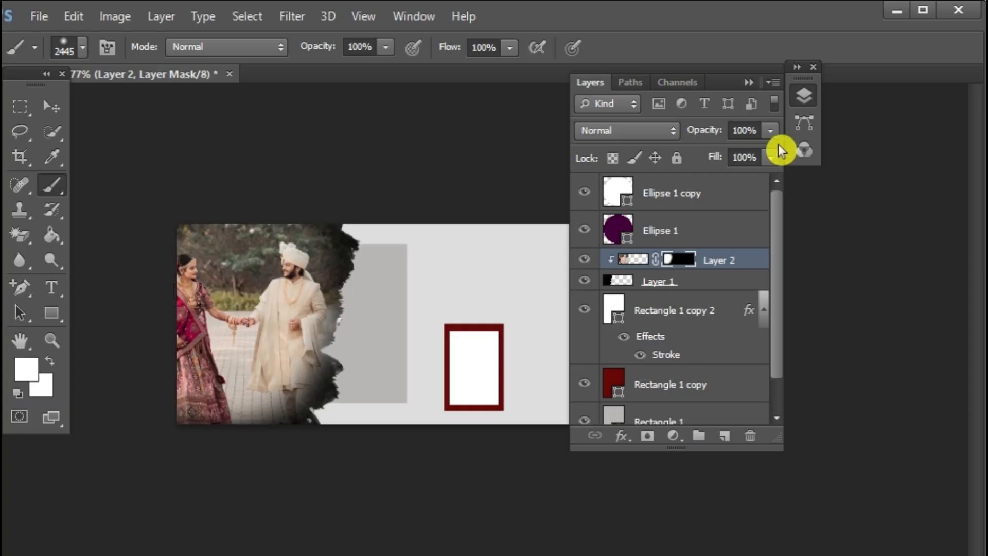
click(750, 83)
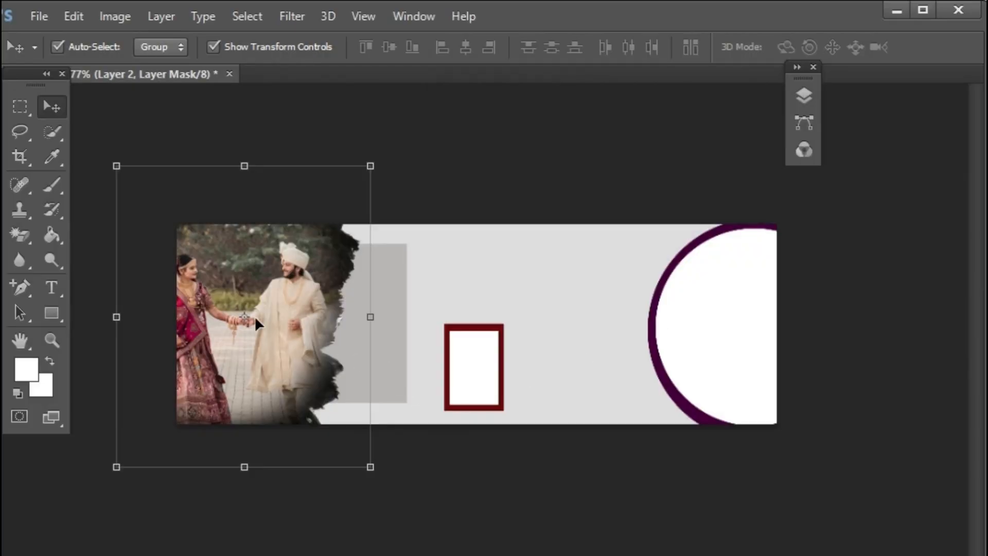
Step: Duplicate the small white rectangle from the dark red frame and place the copy over the gray rectangle beside the couple photo
right_click(393, 305)
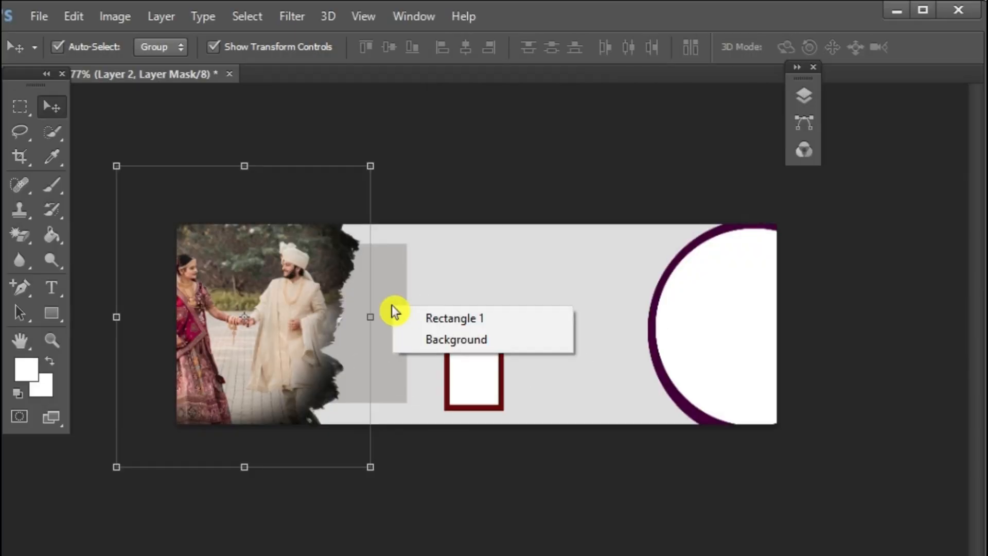
click(413, 319)
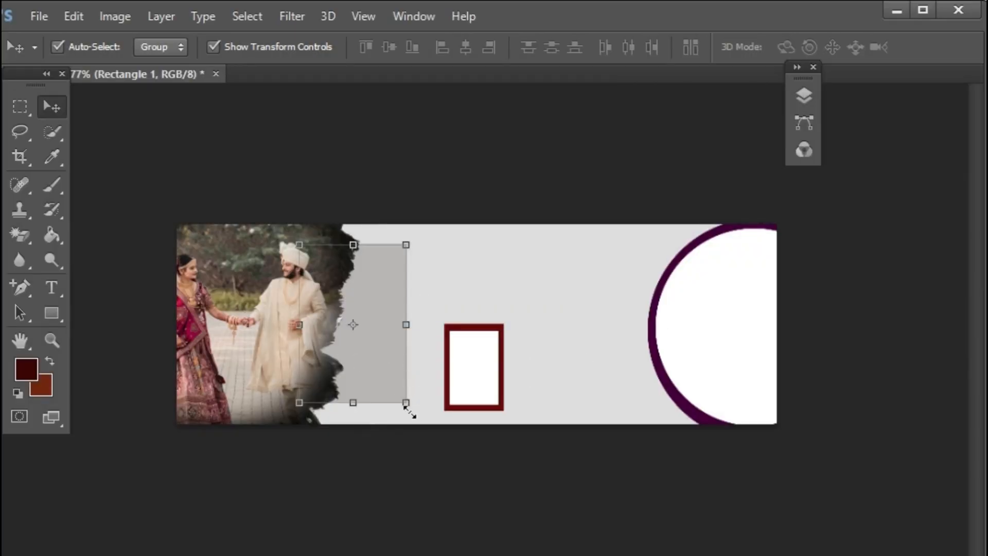
right_click(474, 359)
click(496, 372)
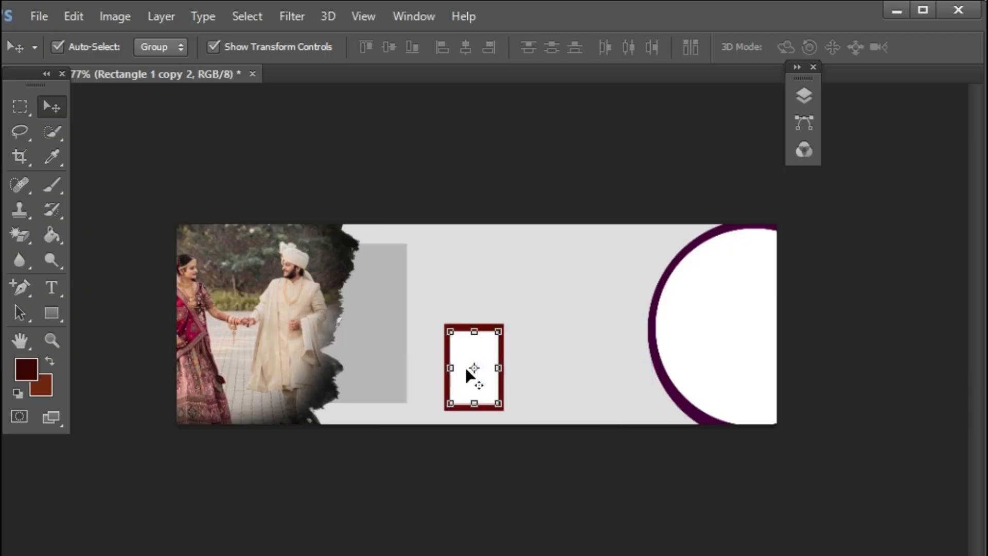
drag(457, 390, 329, 346)
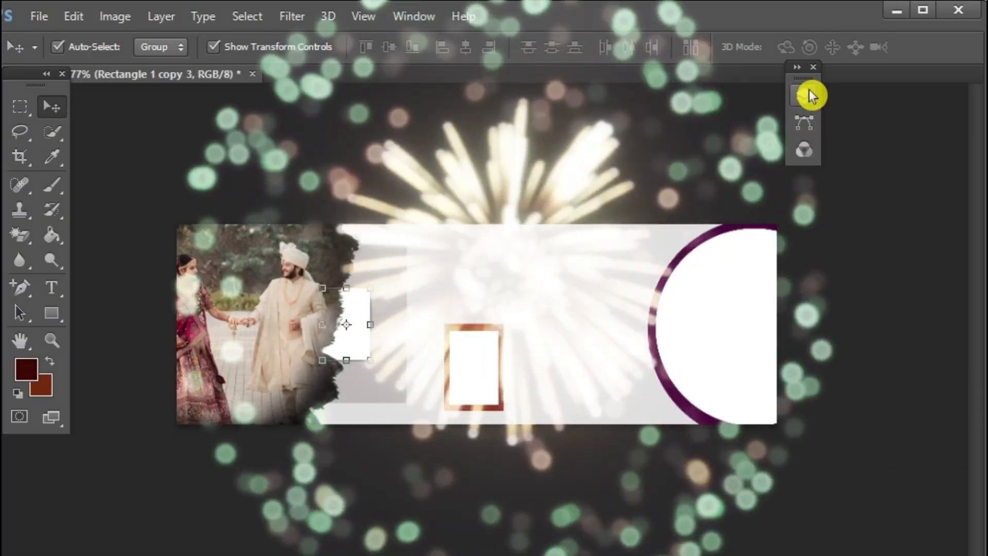
Step: Move the Rectangle 1 copy 3 layer up the layer stack to directly above Ellipse 1
click(807, 93)
drag(674, 315, 682, 227)
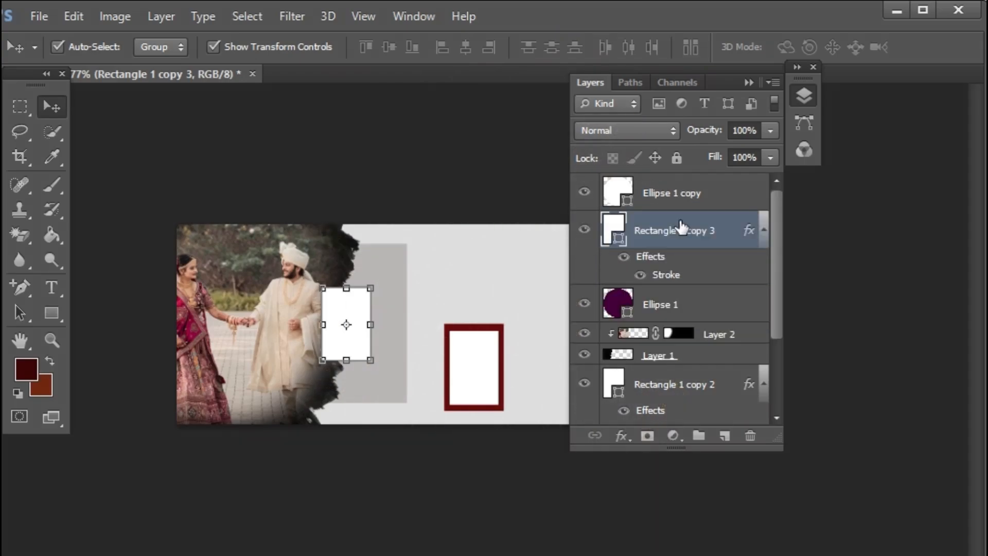
click(796, 66)
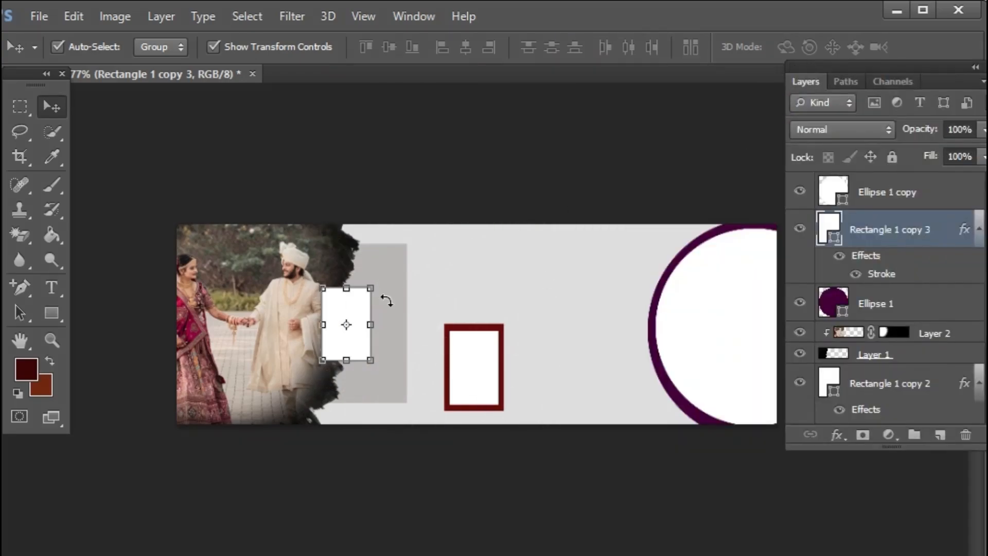
Step: Enlarge the duplicated white rectangle from its centre to about 170% and shift it slightly right over the gray rectangle
click(374, 364)
drag(374, 364, 388, 385)
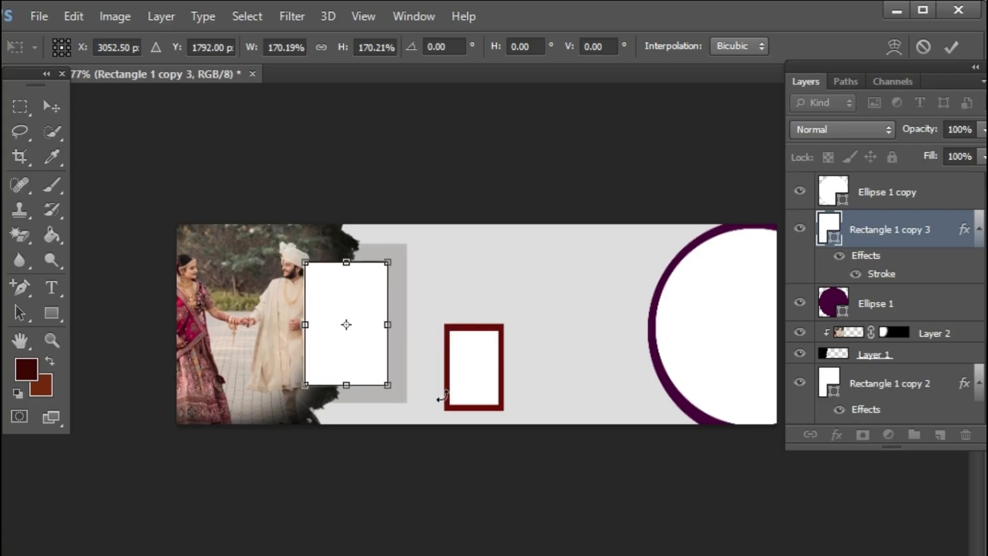
click(956, 51)
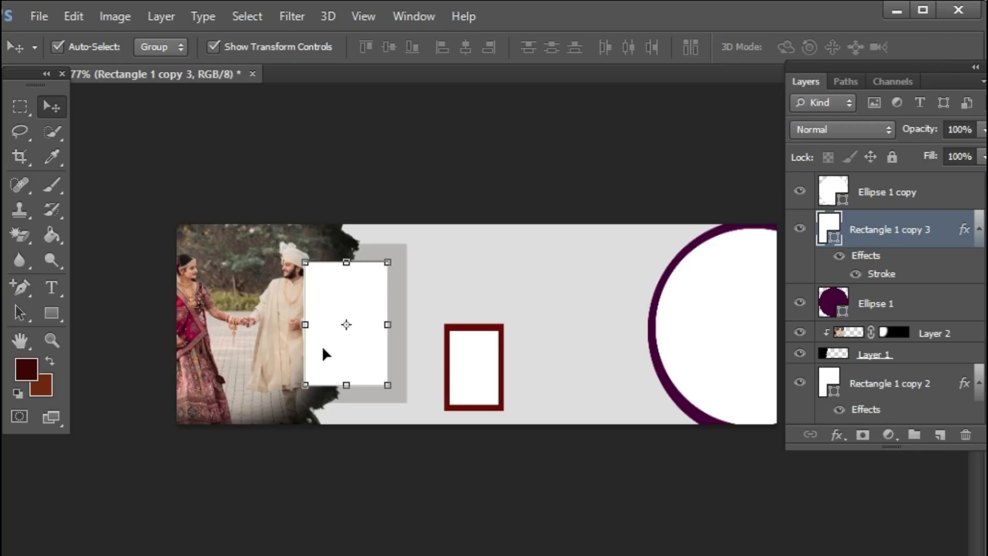
drag(340, 349, 346, 349)
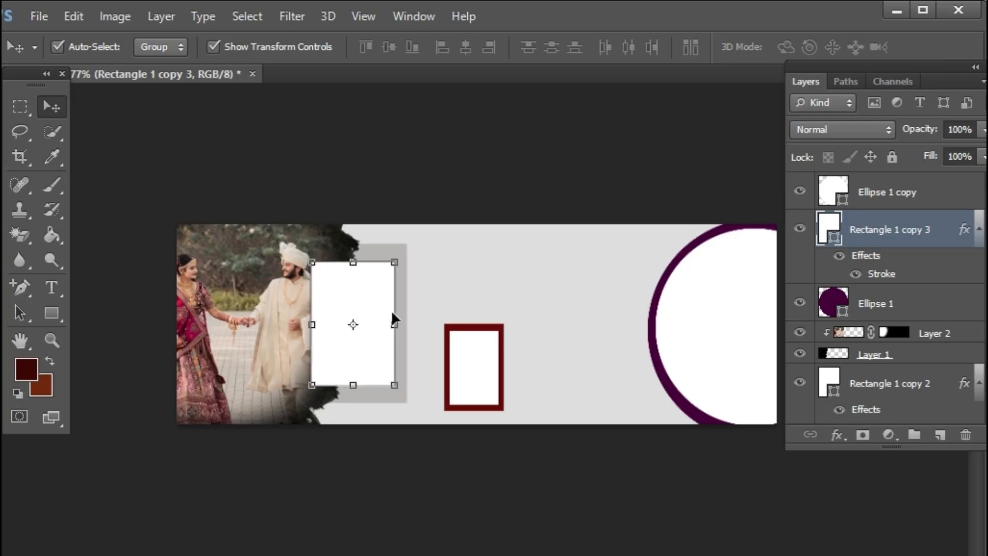
Step: Widen the gray Rectangle 1 slightly to the right and recentre the large white rectangle over it
right_click(411, 315)
click(435, 326)
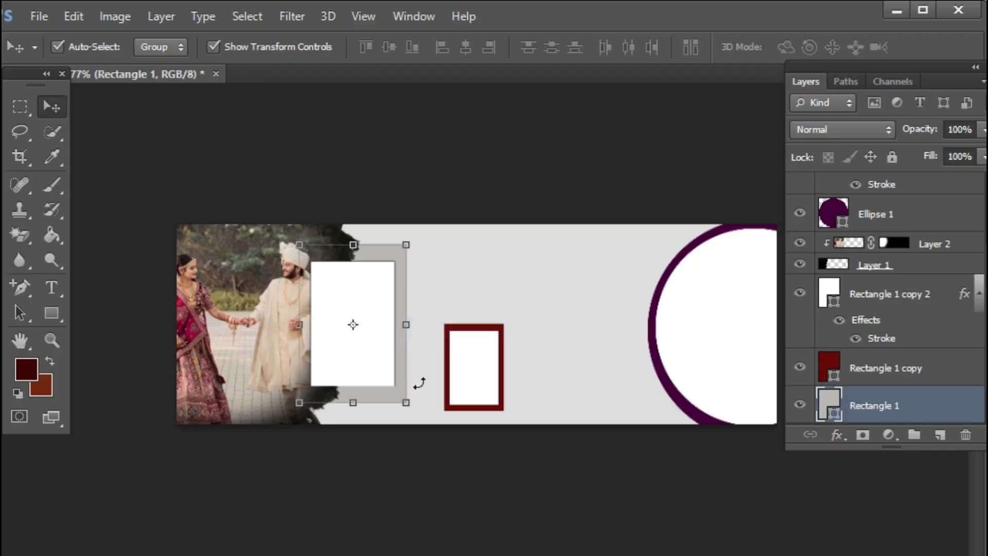
drag(406, 324, 418, 325)
click(953, 49)
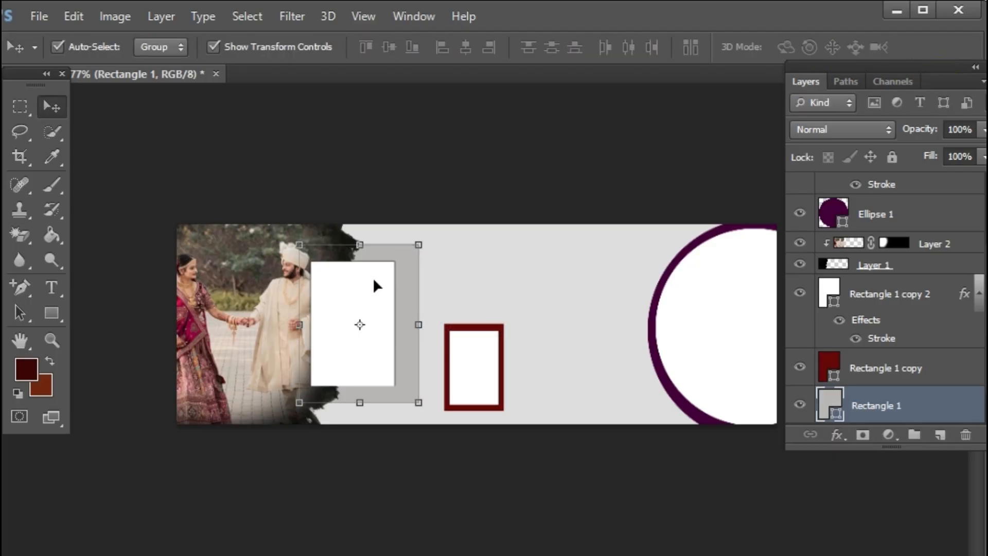
right_click(364, 289)
click(372, 293)
drag(372, 294, 378, 307)
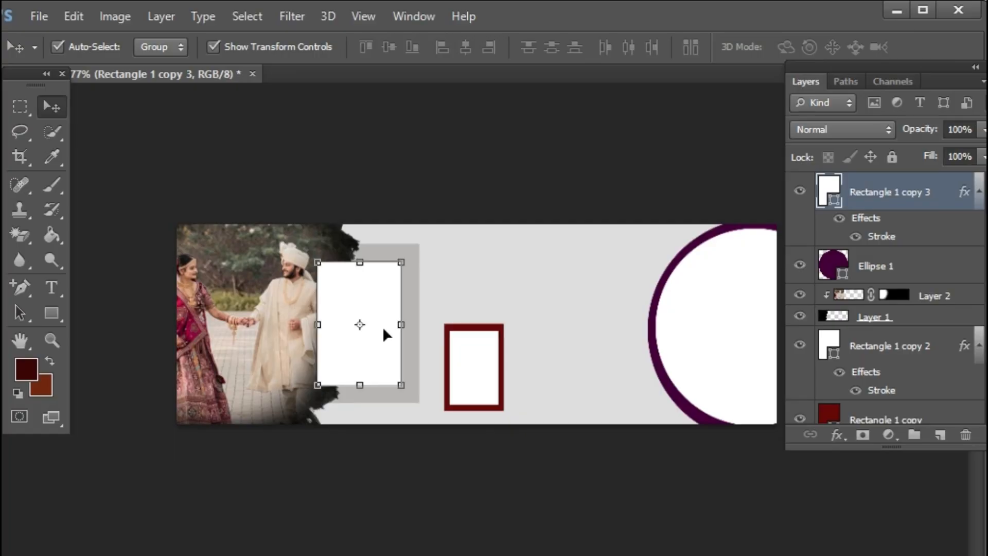
Step: Open the couple photo 88f5de46f52b06fc06194fbb13f1c672.jpg from the Desktop
click(31, 24)
click(54, 54)
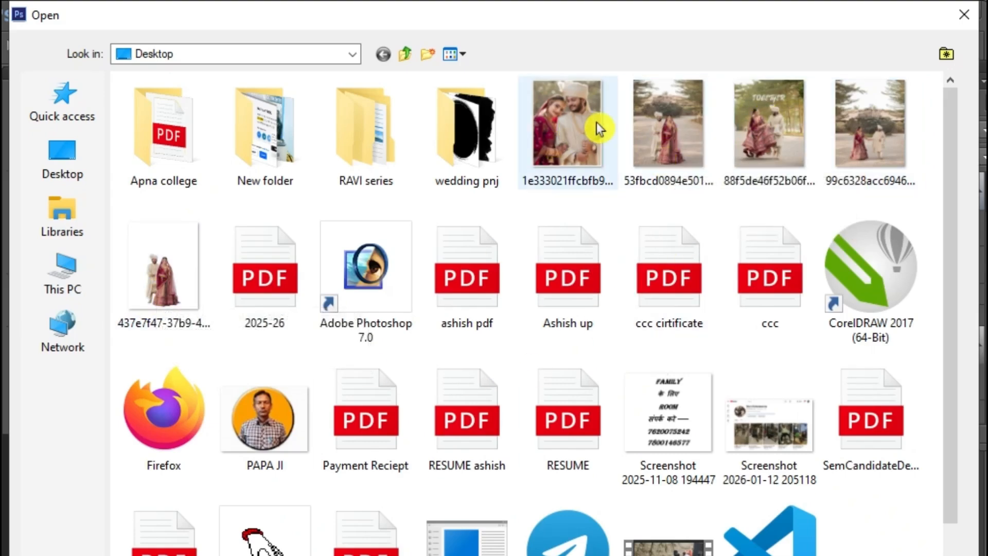
click(806, 186)
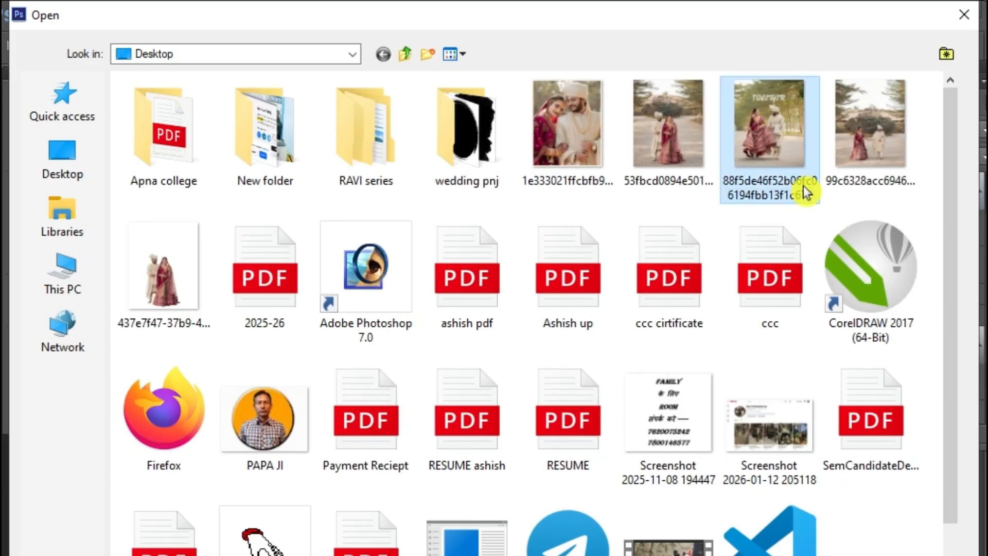
key(Return)
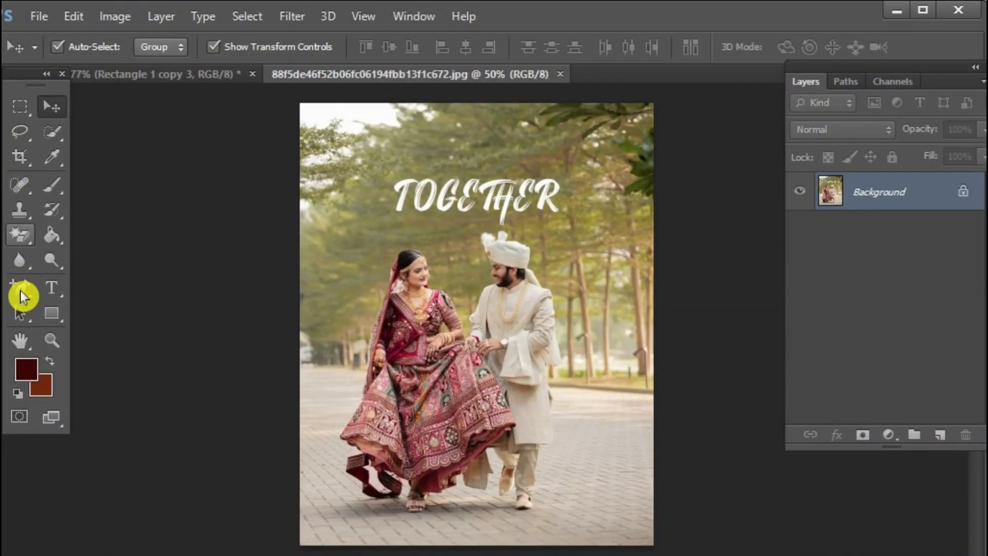
Step: Crop the photo tightly around the couple, removing the TOGETHER lettering above them and the excess background on both sides
click(20, 156)
drag(480, 105, 479, 161)
drag(301, 318, 338, 317)
drag(635, 323, 601, 324)
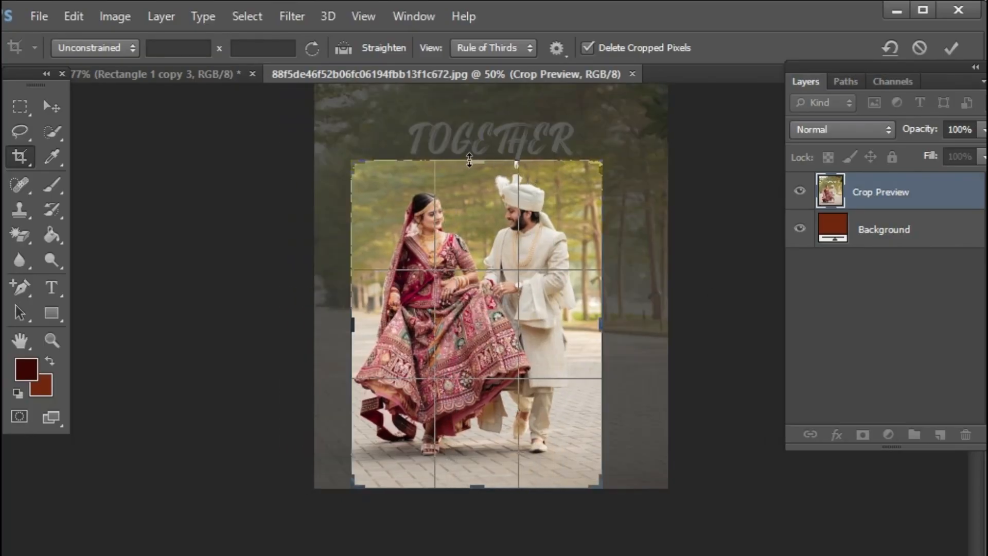
drag(470, 161, 471, 166)
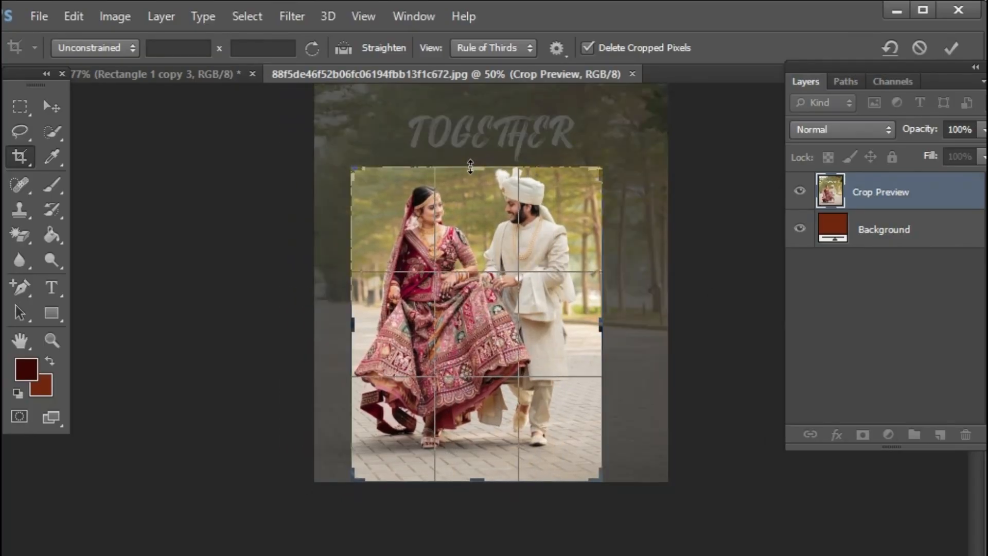
key(Return)
Step: Copy the entire cropped photo, close its file without saving, and paste it into the album page above Rectangle 1 copy 3
key(ctrl)
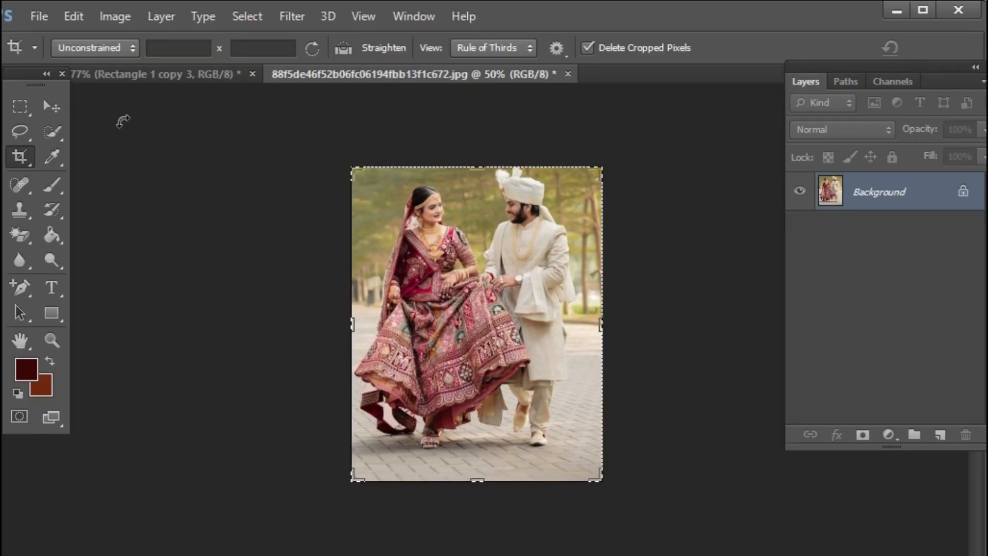
click(58, 107)
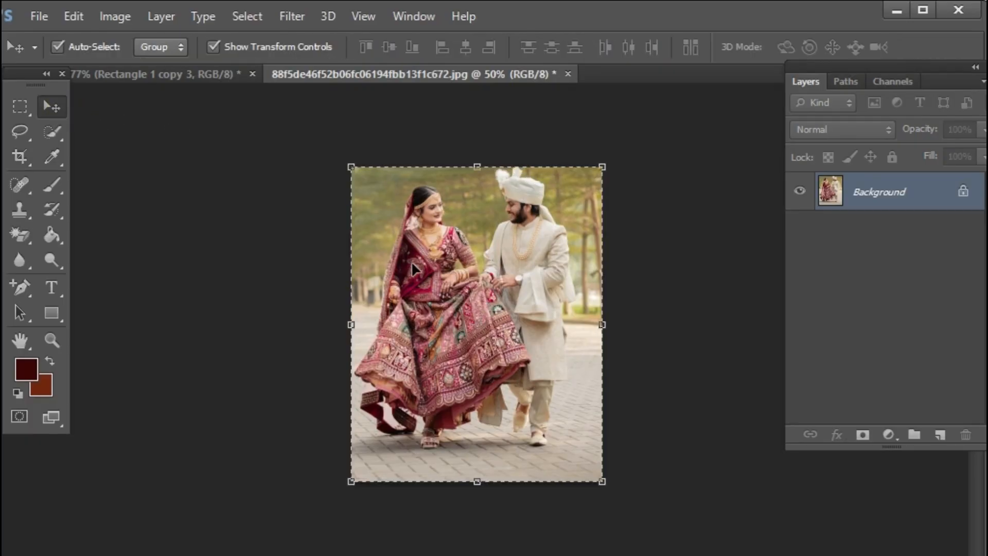
key(ctrl+w)
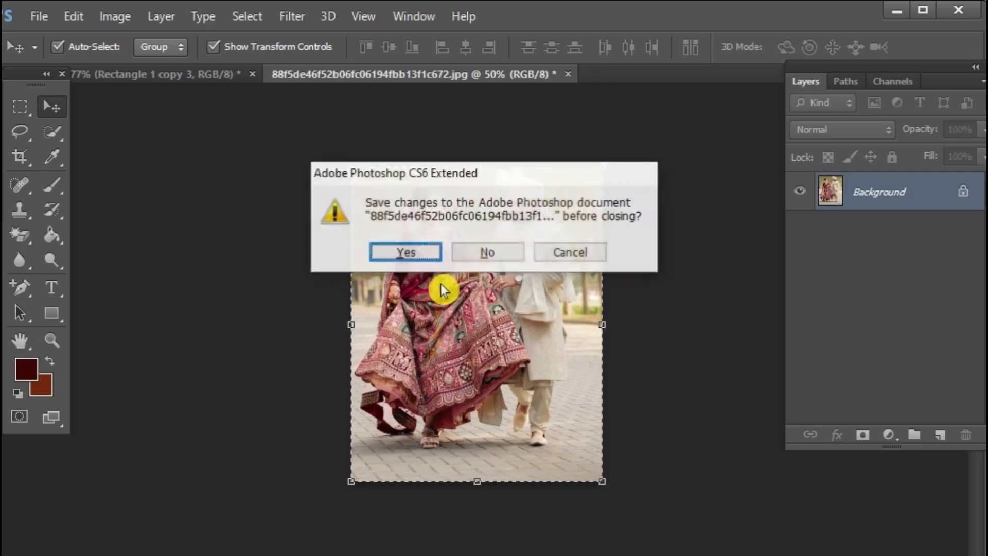
click(494, 253)
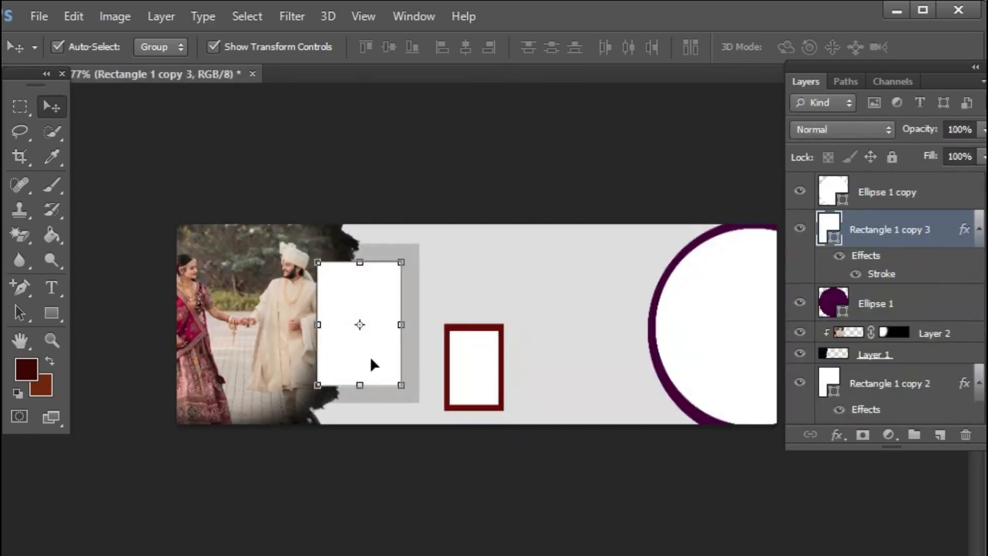
key(ctrl+v)
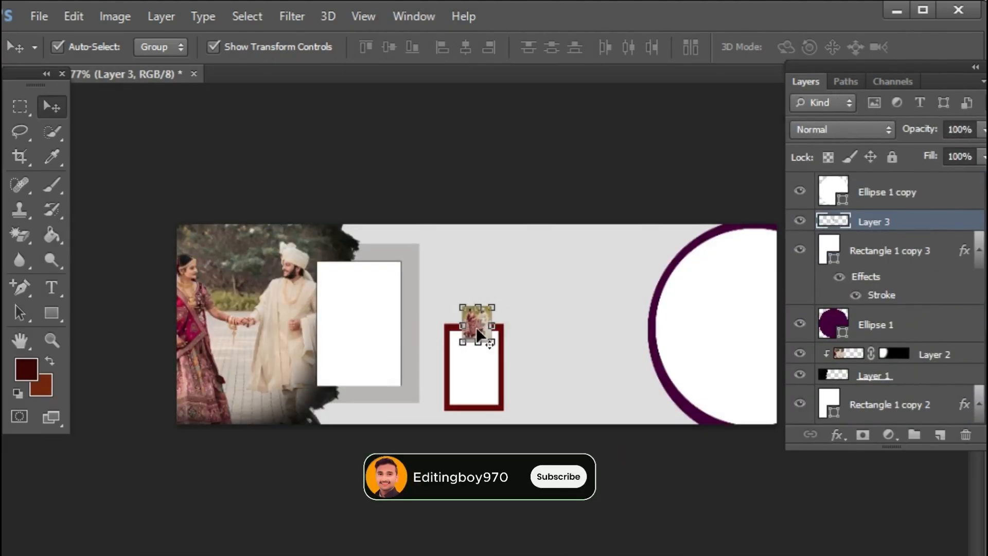
Step: Clip the pasted photo to the large white rectangle, then scale it up and position it so the couple fills the frame
alt+click(863, 226)
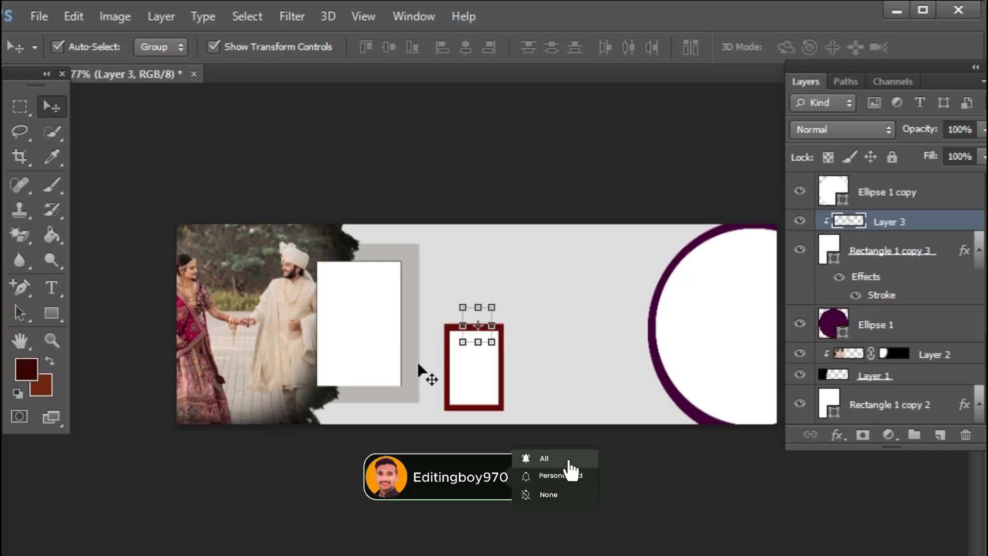
key(ctrl+t)
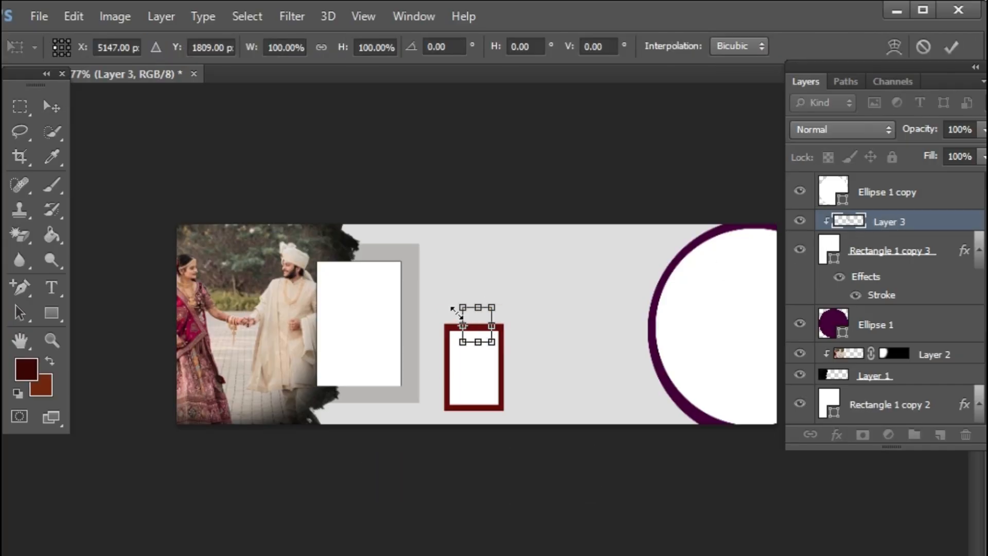
drag(469, 323, 487, 468)
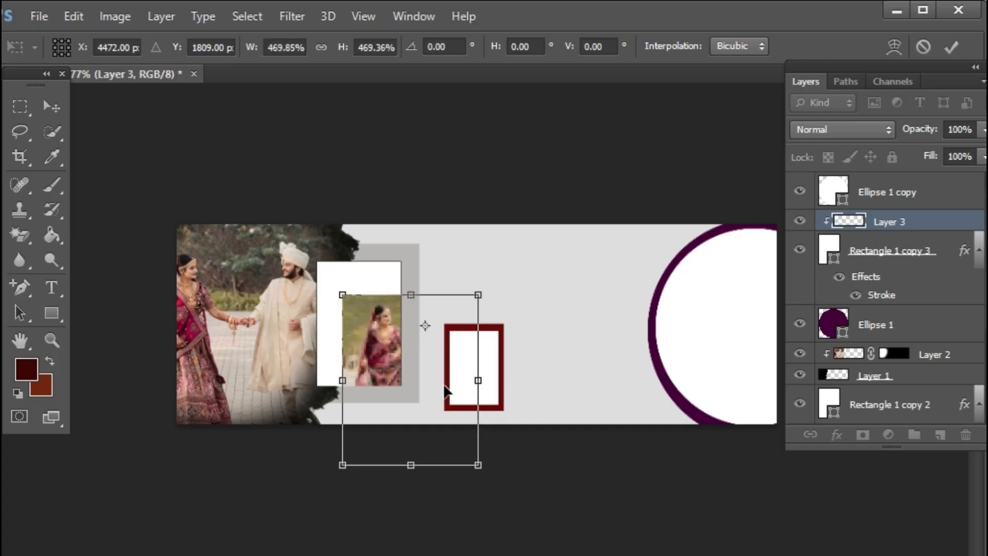
drag(374, 330, 332, 278)
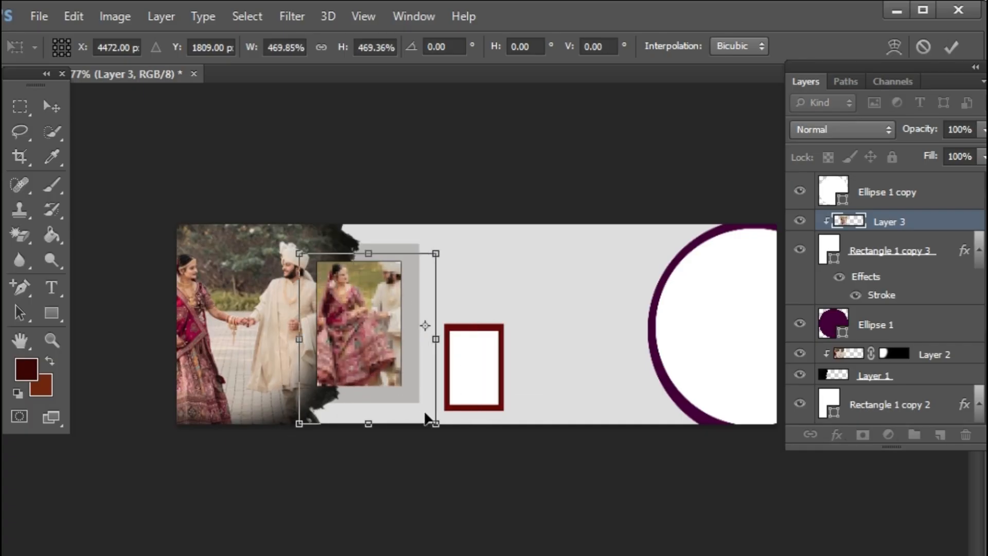
drag(436, 424, 417, 411)
mouse_move(369, 311)
mouse_down()
mouse_move(361, 322)
mouse_move(366, 314)
mouse_up()
click(951, 53)
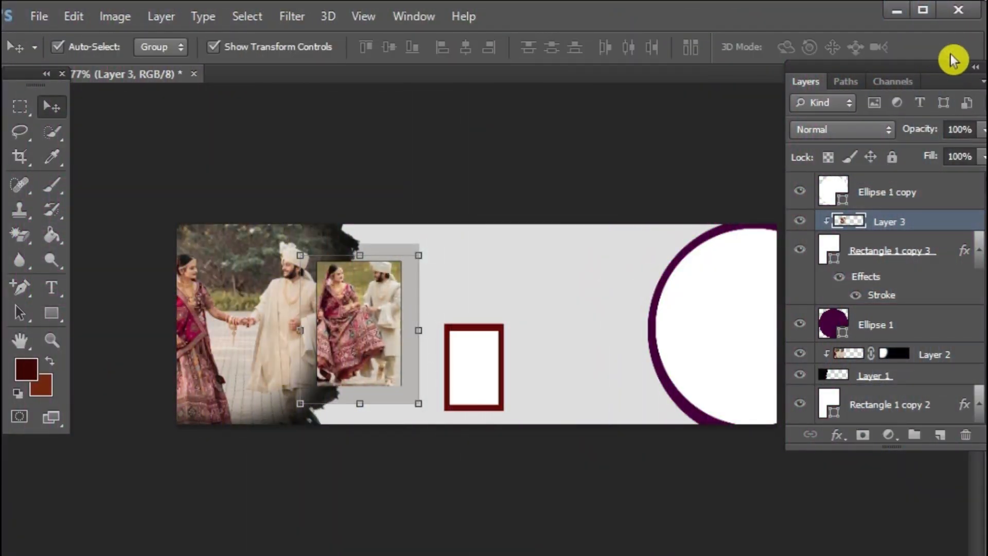
right_click(415, 214)
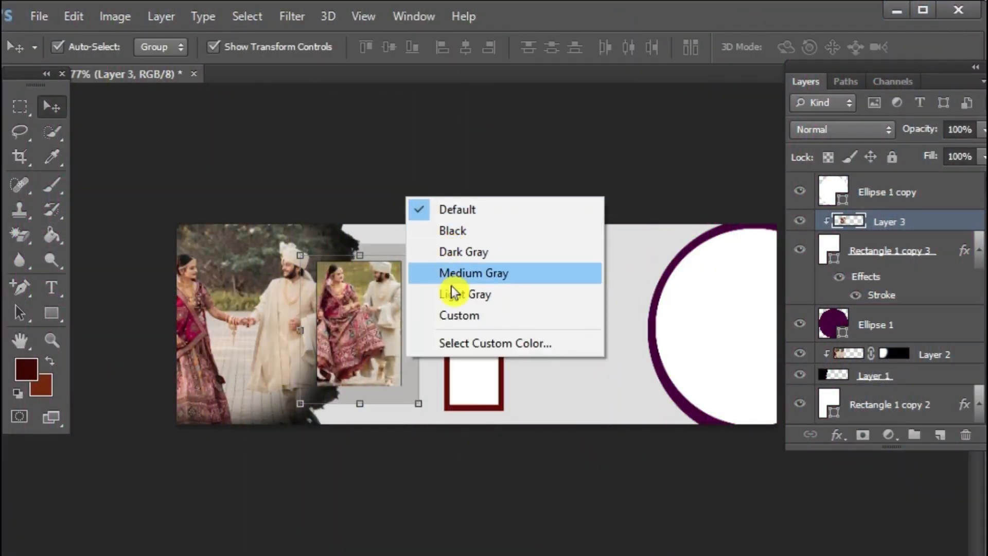
right_click(664, 307)
click(665, 302)
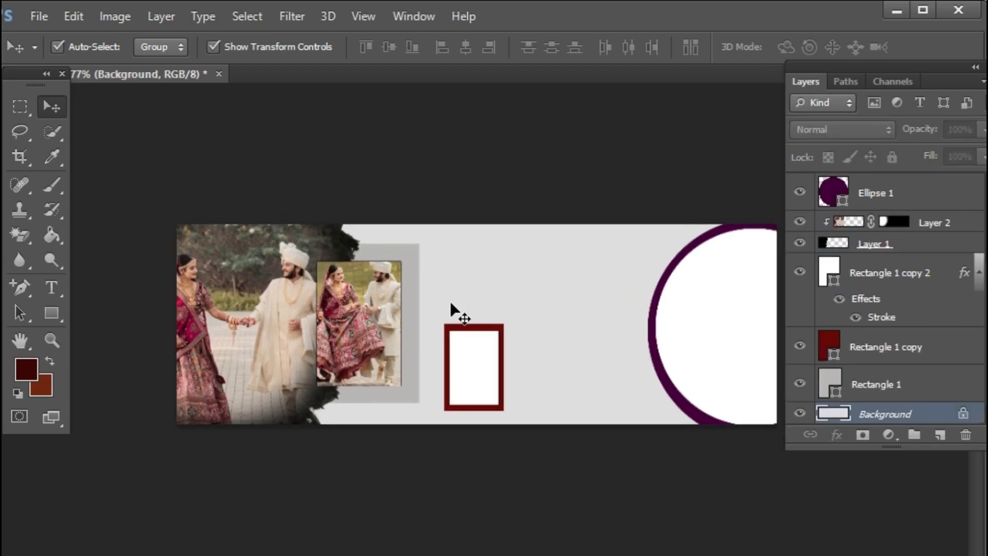
Step: Reduce the clipped photo's height to about 87.8% and shift it slightly down within its frame
scroll(451, 308, up, 1)
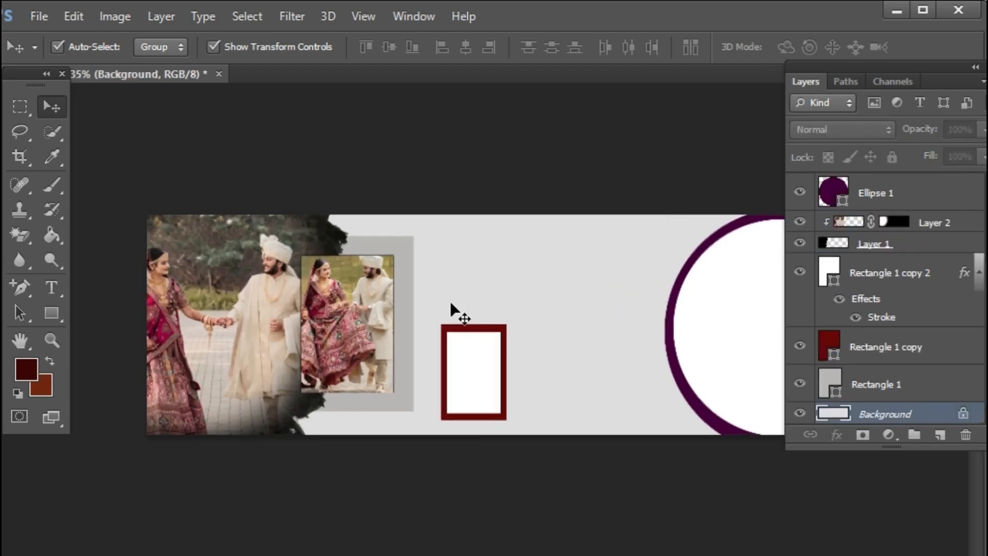
right_click(352, 319)
click(373, 347)
right_click(334, 294)
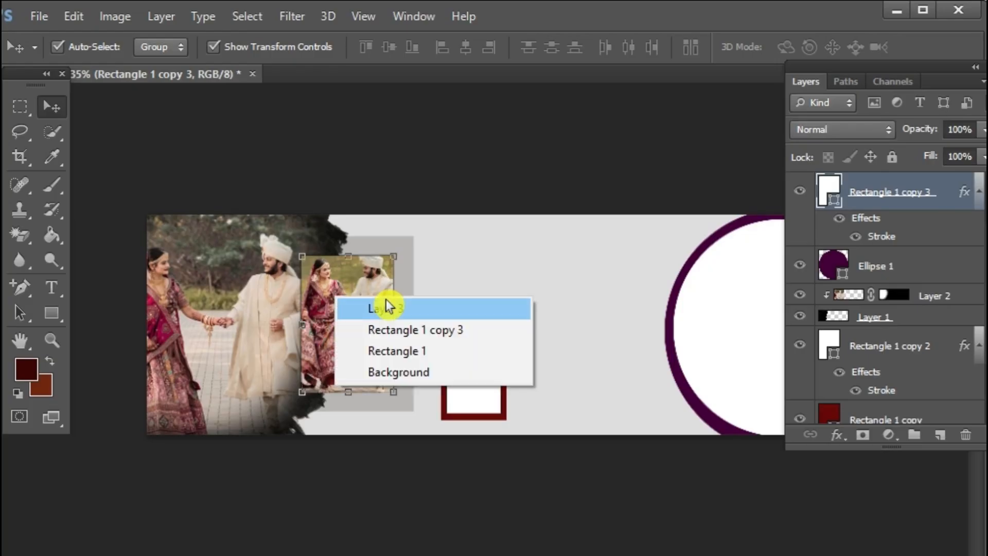
click(387, 307)
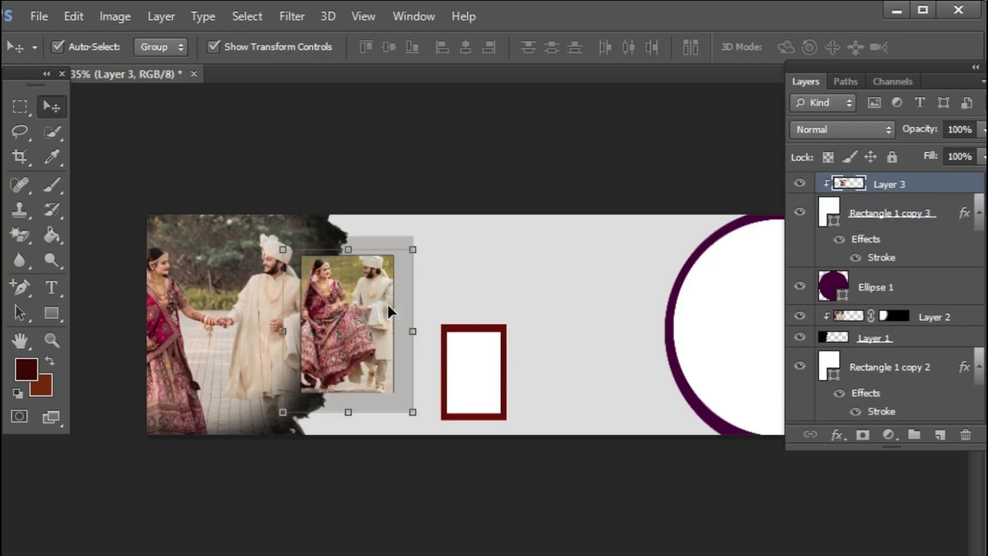
drag(413, 412, 411, 393)
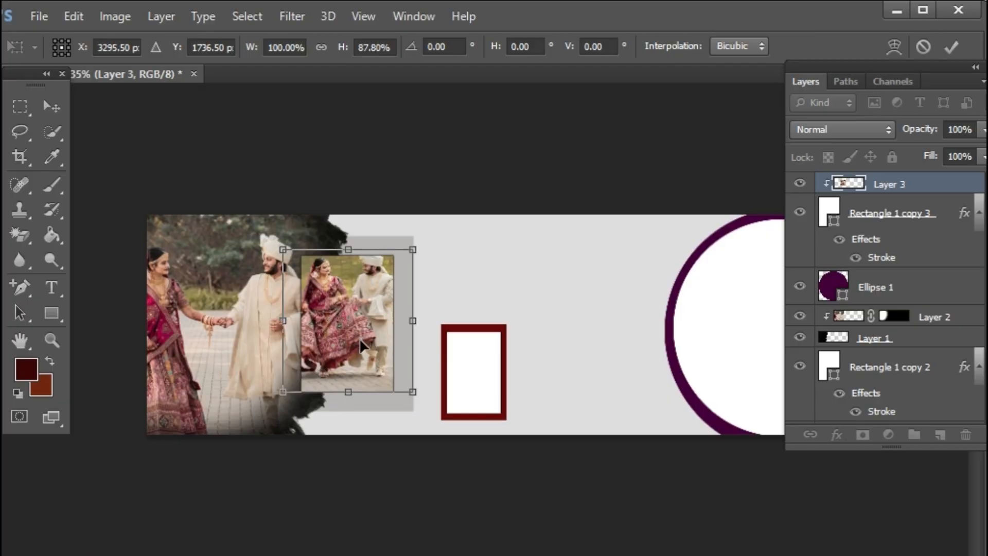
drag(362, 344, 361, 348)
click(953, 47)
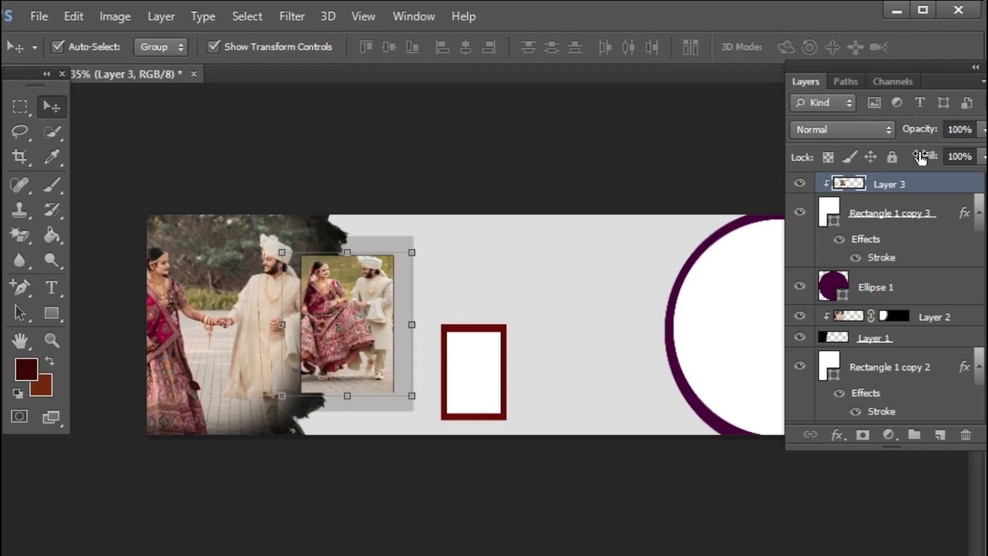
Step: Change the fill colour of the Rectangle 1 copy 3 shape to black (000000)
click(827, 215)
double_click(823, 213)
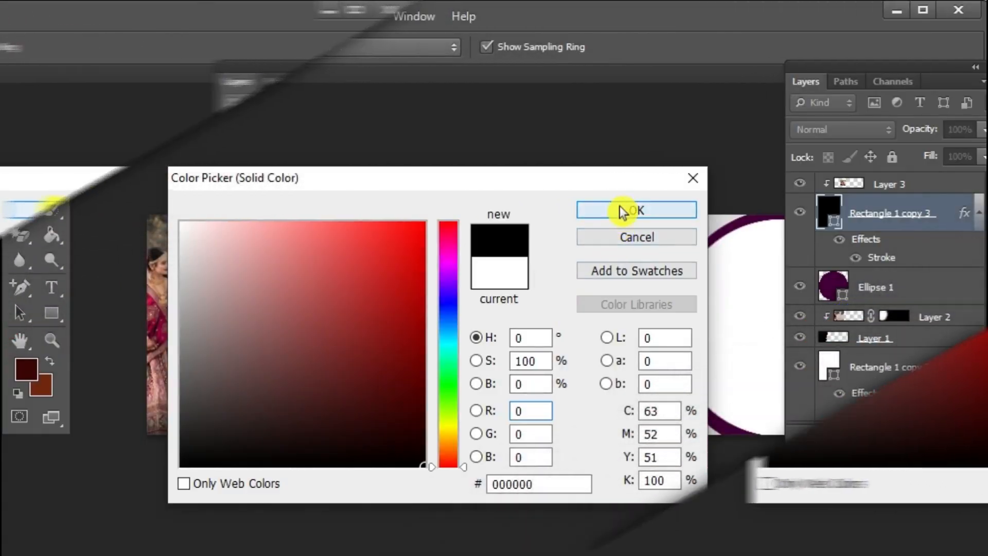
click(624, 211)
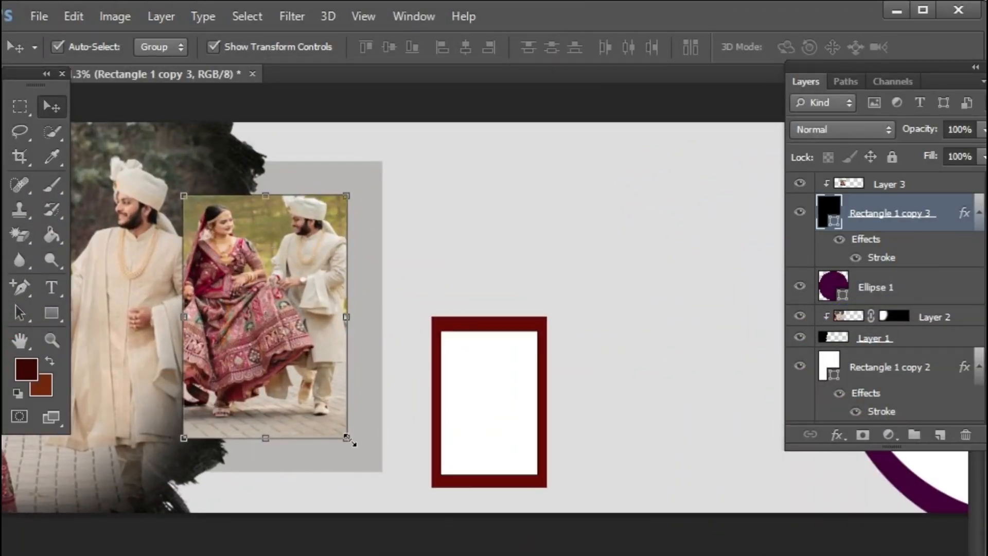
Step: Resize the Rectangle 1 copy 3 frame to about 94.7% width and 102.5% height, and apply the transformation
drag(348, 439, 339, 445)
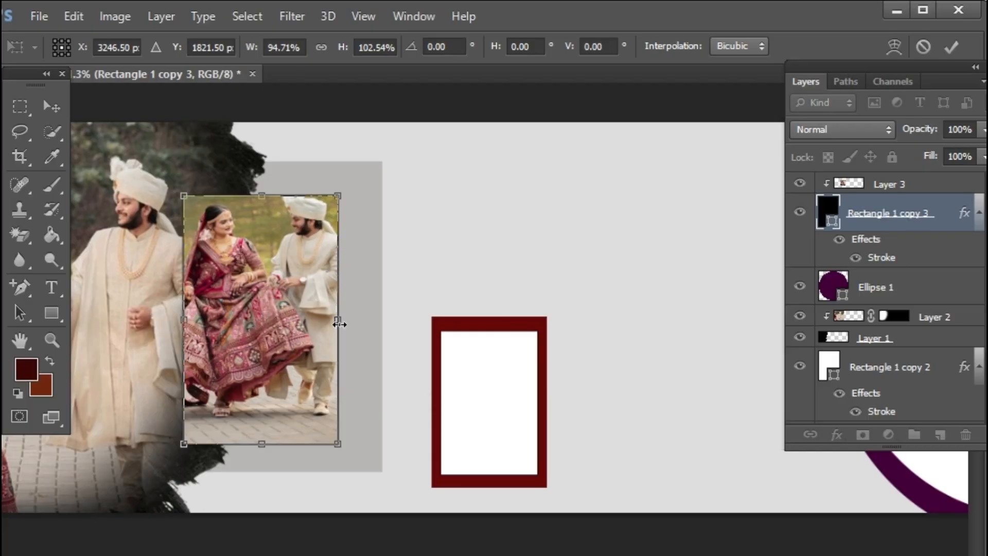
click(48, 109)
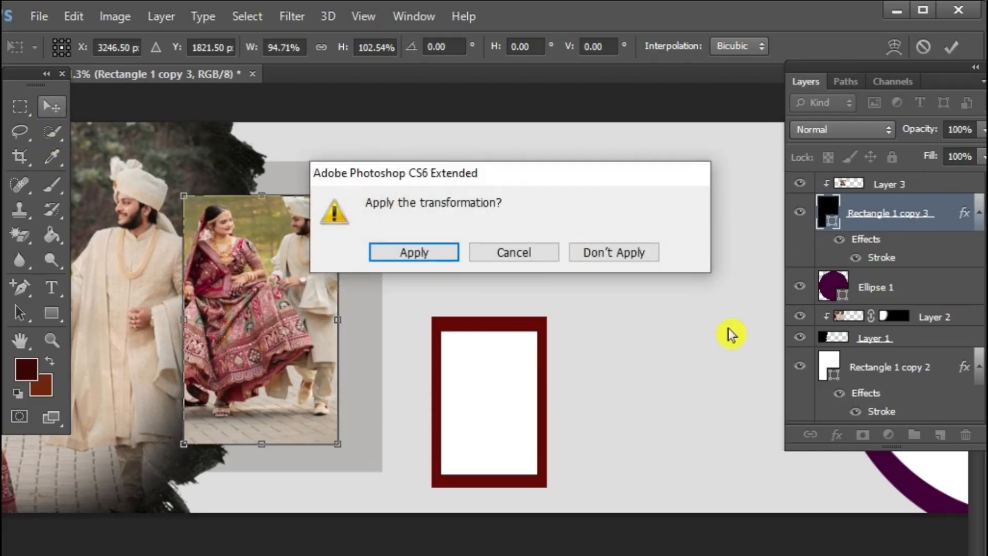
click(419, 251)
Step: Narrow the Layer 3 photo to about 92.1% of its width from its right side, keeping the couple inside the frame
click(900, 186)
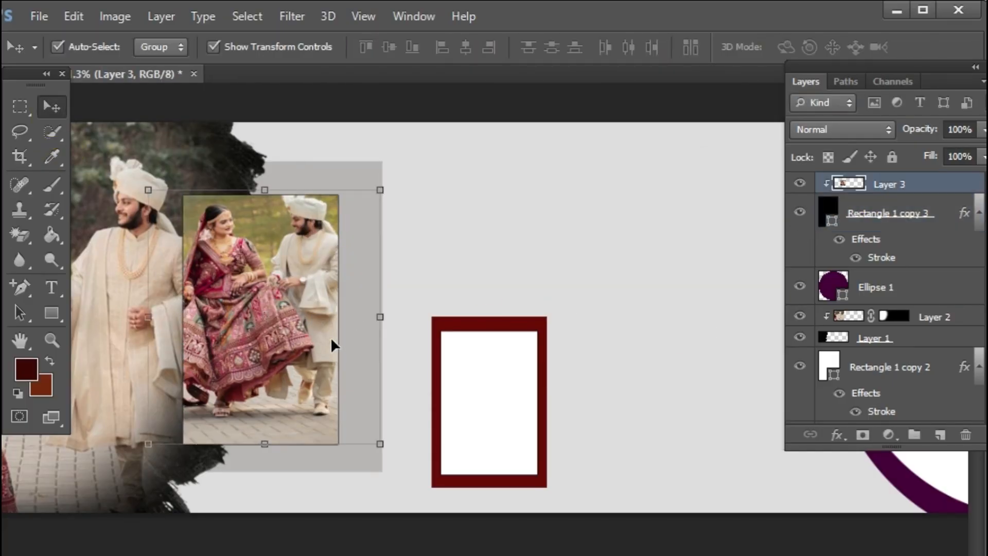
drag(377, 316, 362, 317)
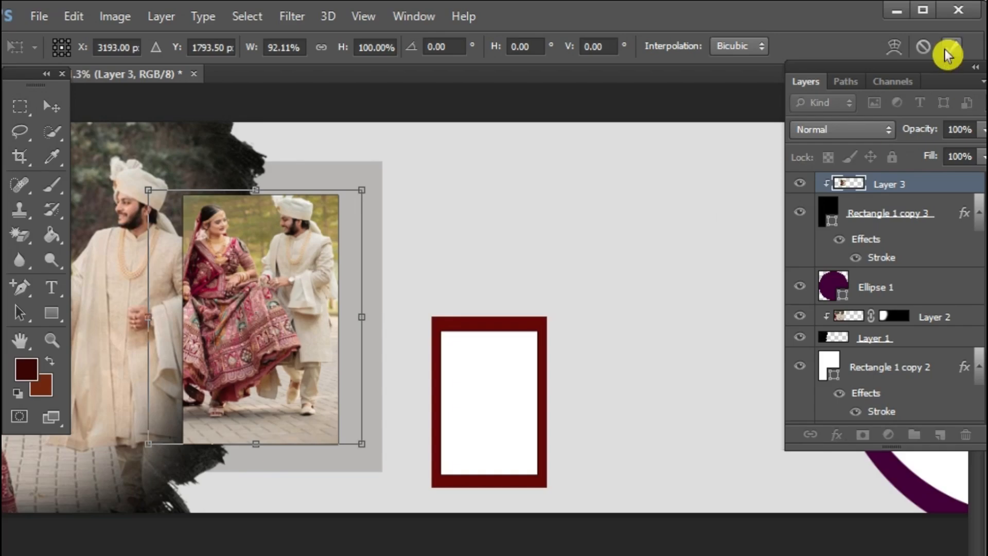
click(952, 49)
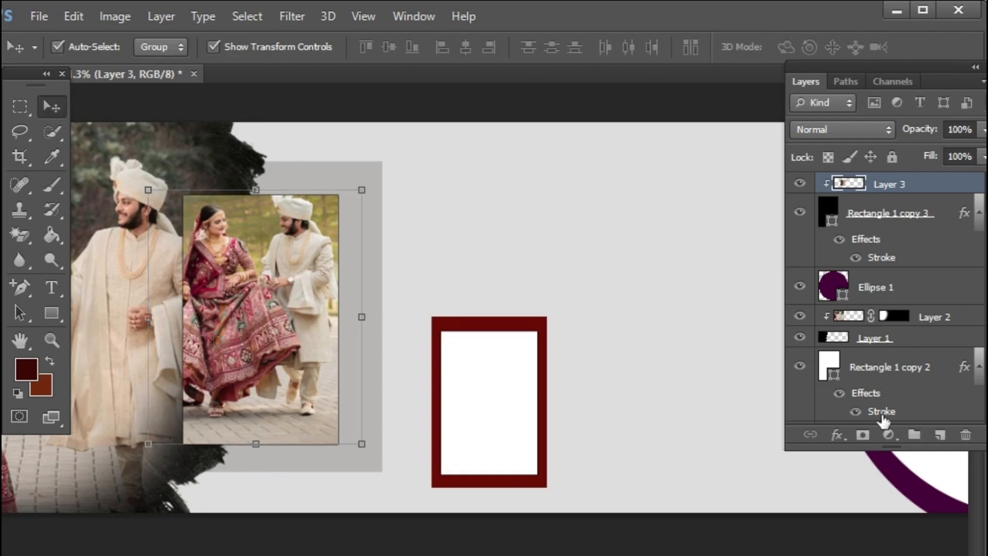
Step: Add a black layer mask to Layer 3 and reveal the couple with a large soft white brush, leaving the edges faded
alt+click(873, 440)
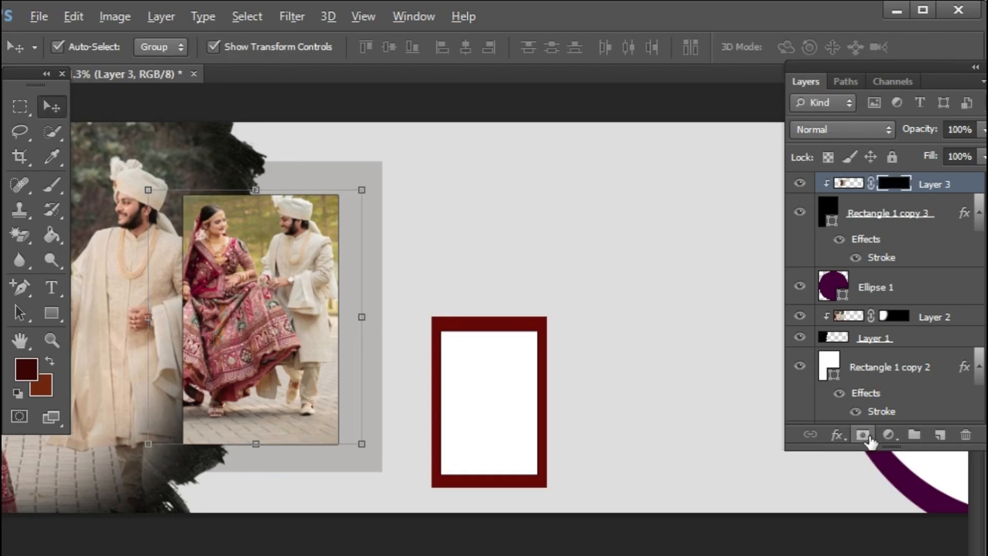
click(52, 184)
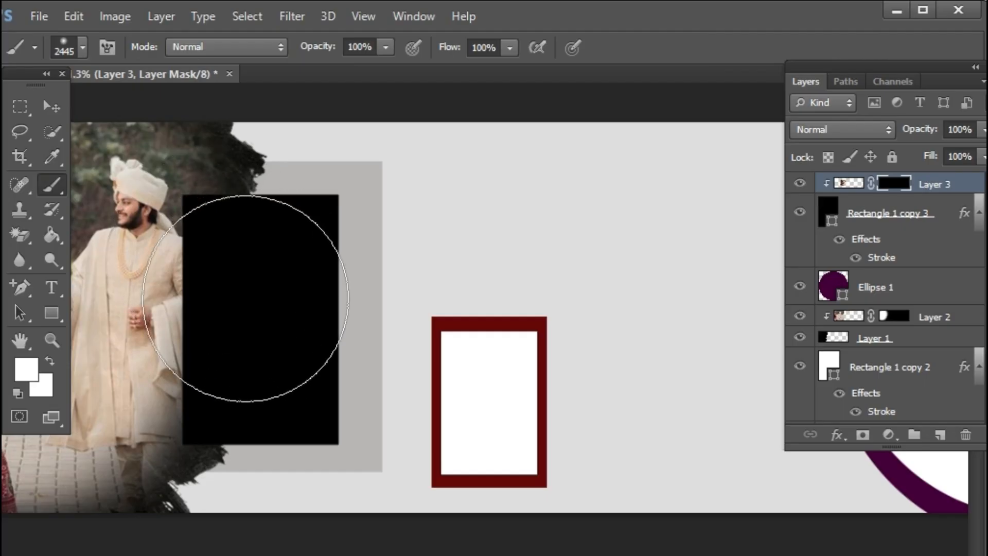
mouse_move(260, 300)
mouse_down()
mouse_move(251, 343)
mouse_move(264, 252)
mouse_up()
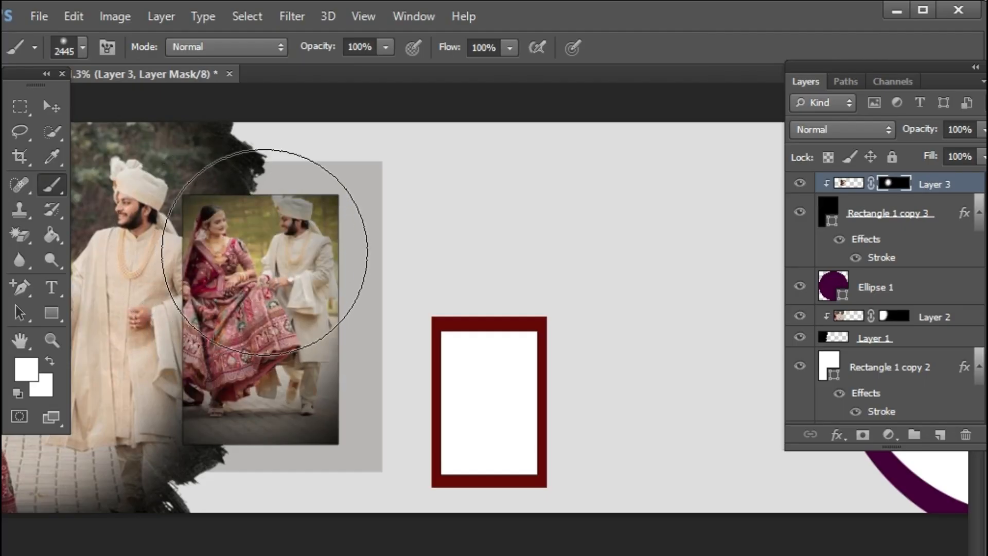
click(56, 109)
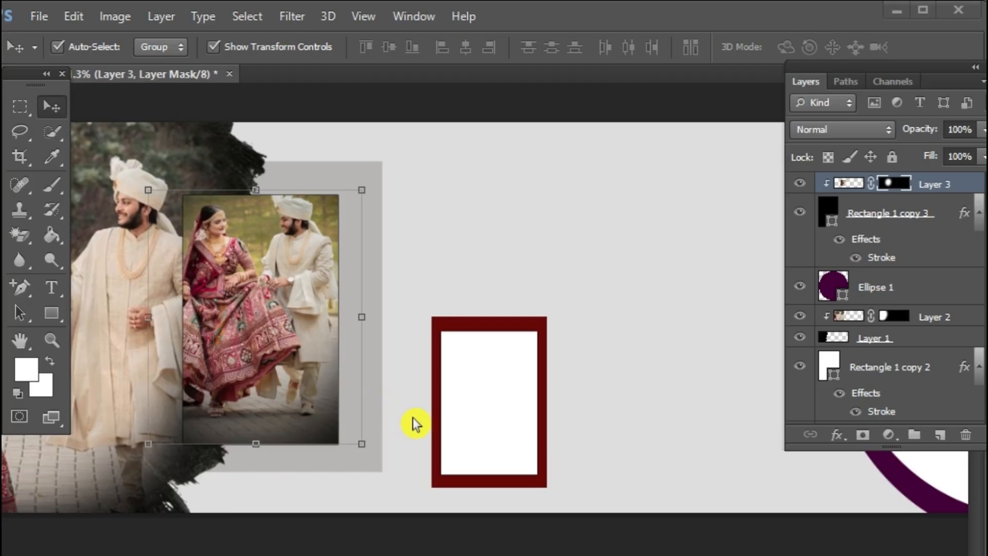
Step: Select the white rectangle inside the dark red frame and open the couple photo 53fbcd0894e50153265e1e0850b63ac4 from the Desktop
drag(407, 436, 337, 421)
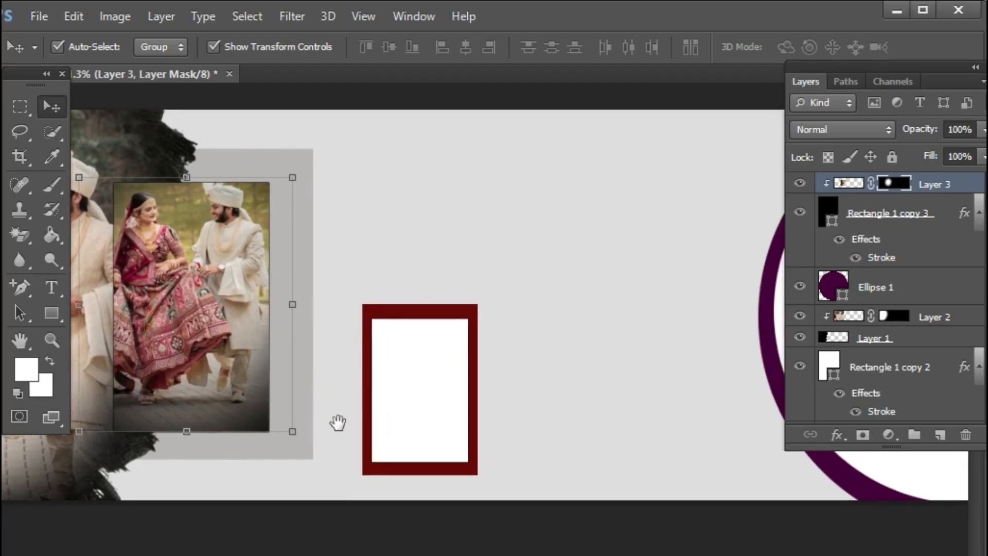
right_click(413, 381)
click(423, 392)
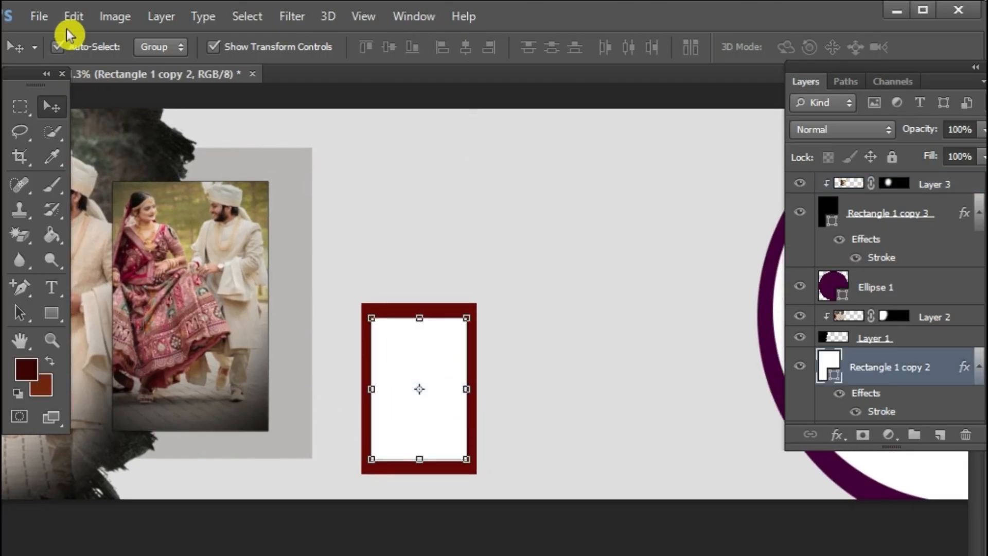
click(44, 20)
click(51, 45)
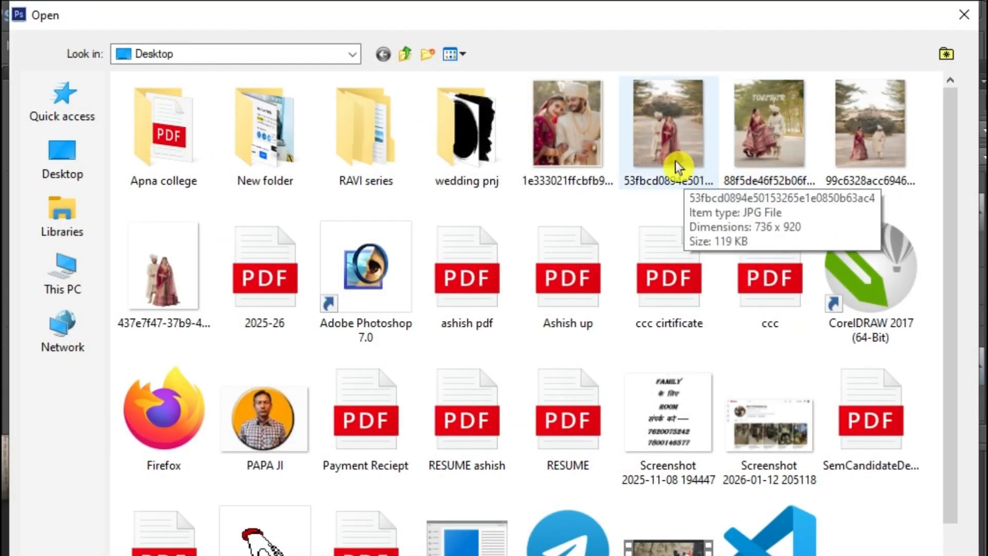
click(675, 156)
key(Return)
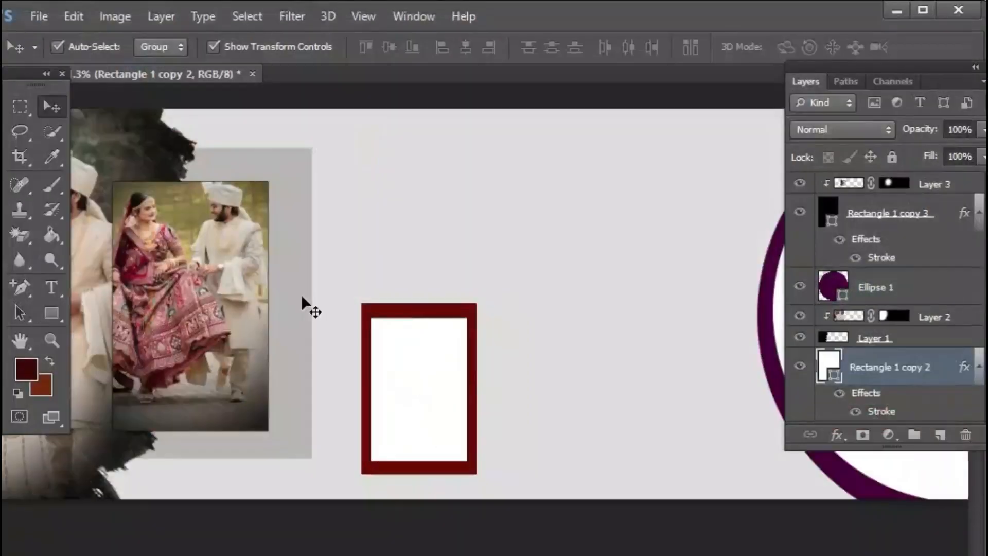
Step: Copy the entire opened photo, close its file, and paste it into the album page above Rectangle 1 copy 2
key(ctrl+a)
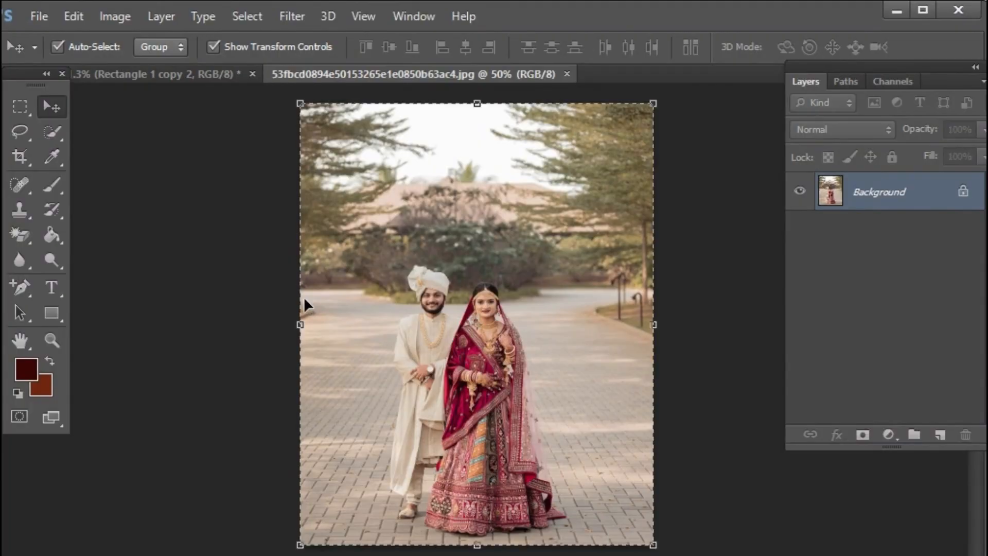
key(ctrl+w)
key(ctrl+v)
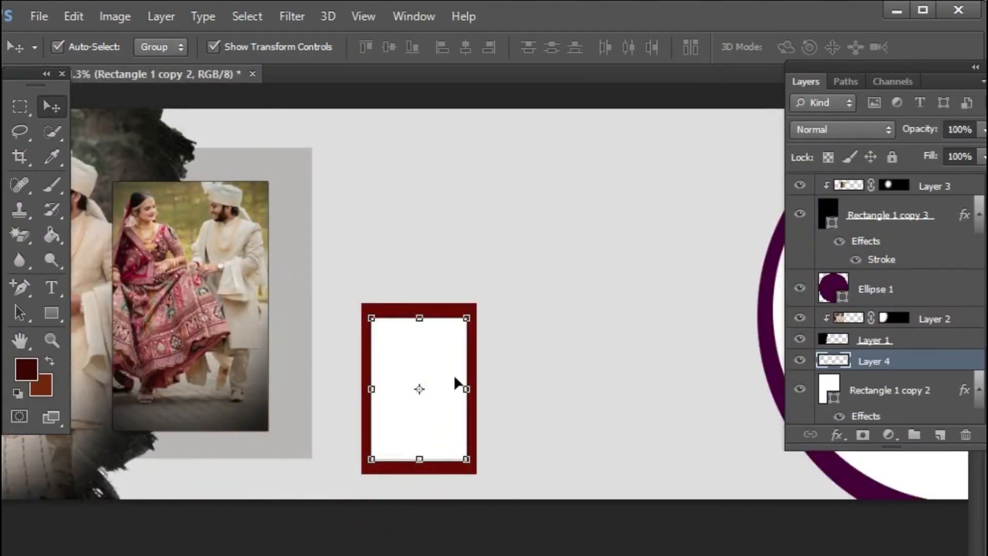
Step: Clip the pasted photo to Rectangle 1 copy 2, enlarge it to about 240%, and position the couple within the dark red frame
key(ctrl+alt+g)
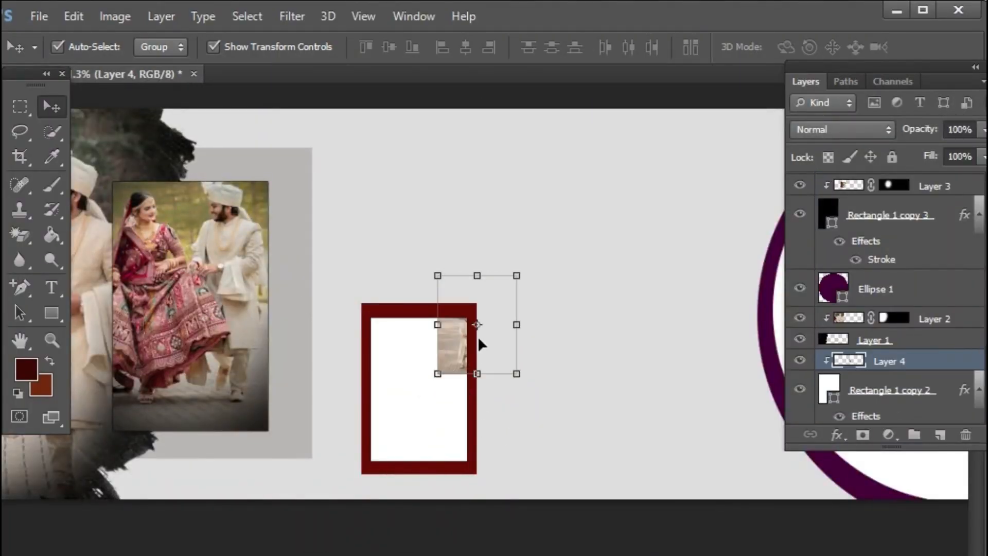
drag(443, 342, 382, 385)
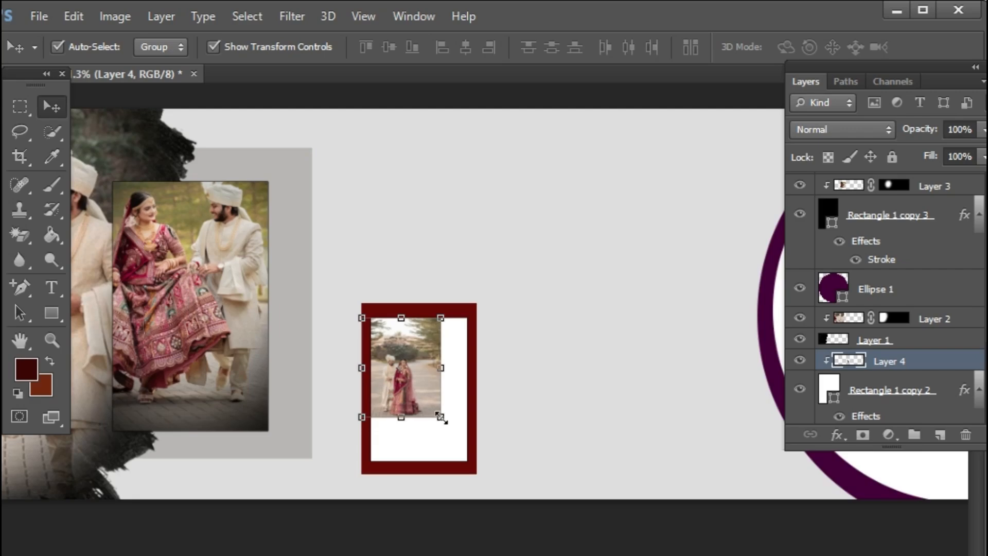
drag(441, 418, 498, 487)
drag(407, 407, 433, 405)
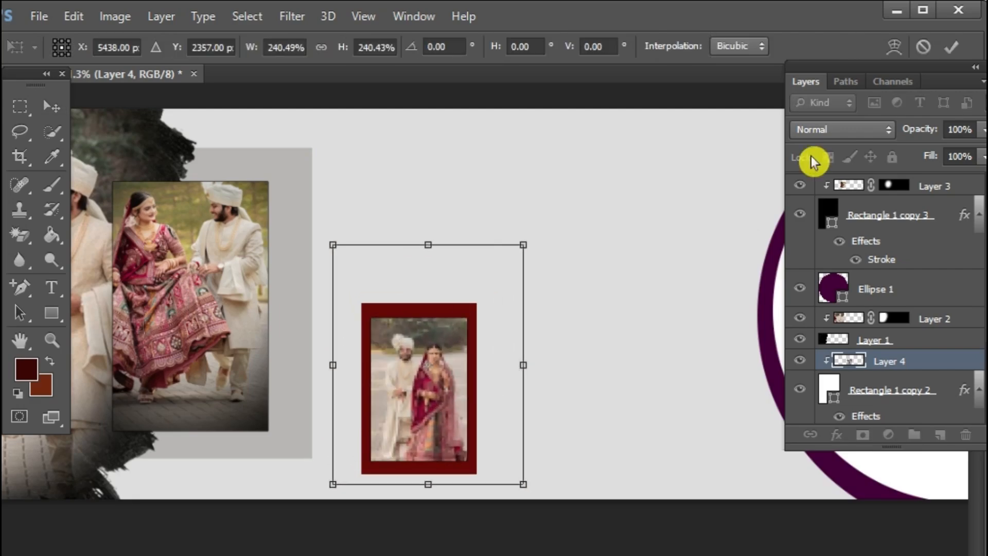
click(955, 51)
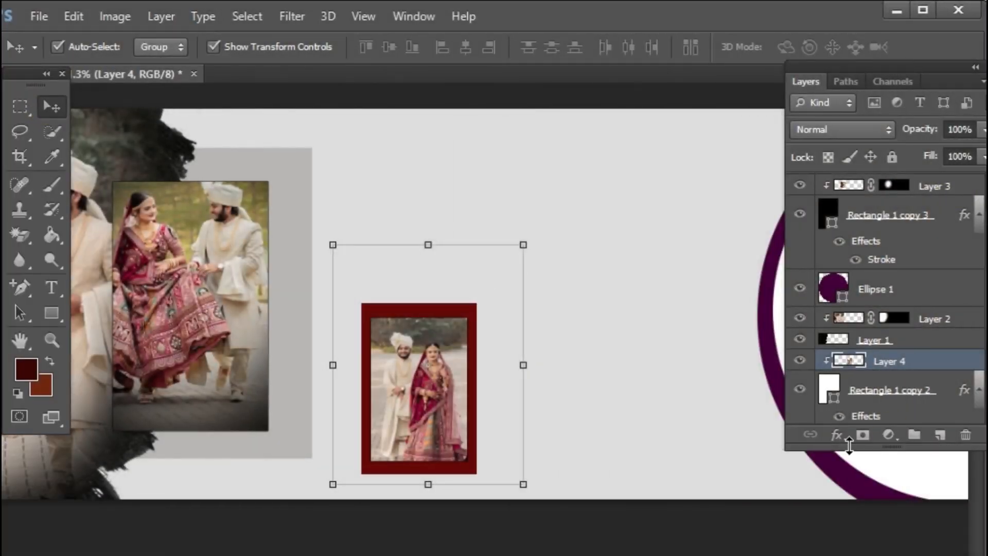
Step: Add a black layer mask to Layer 4 and reveal the couple at the frame's centre with a large soft white brush
alt+click(863, 436)
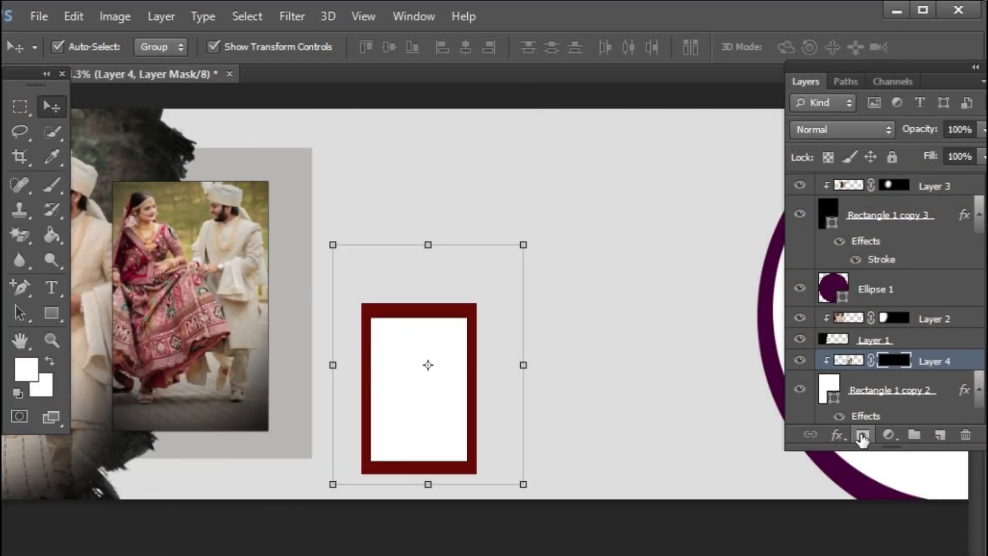
click(56, 190)
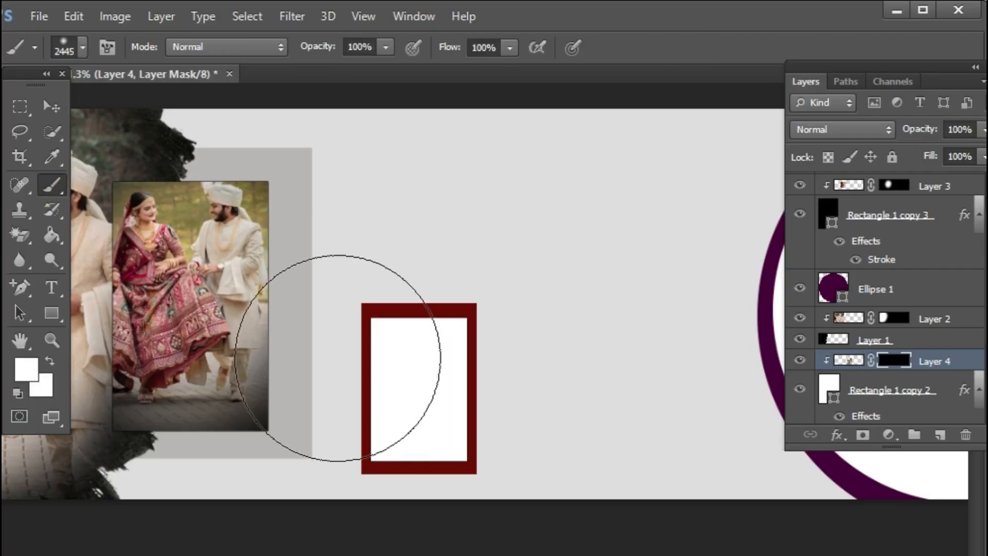
click(416, 398)
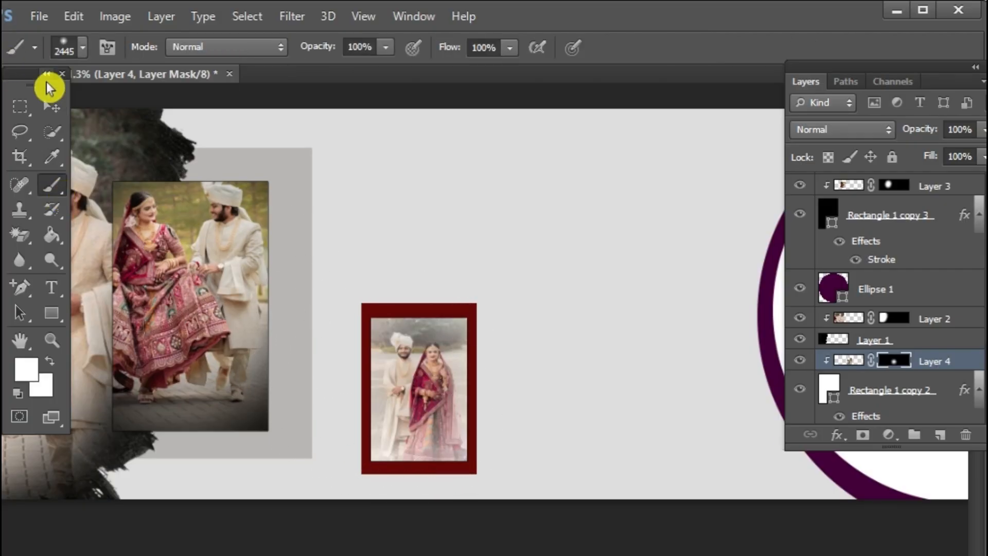
click(51, 117)
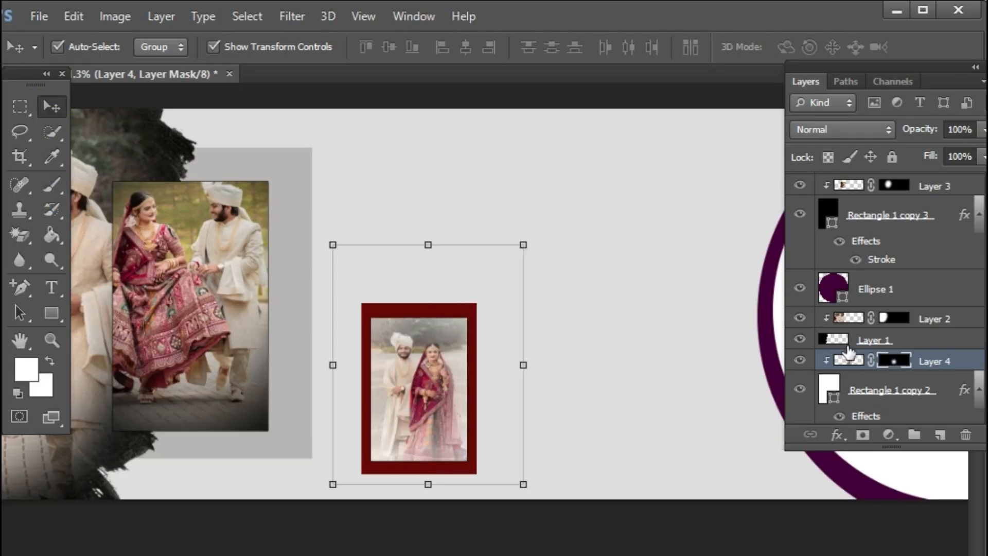
Step: Change the fill colour of the Rectangle 1 copy 2 shape to black behind the masked photo
click(840, 397)
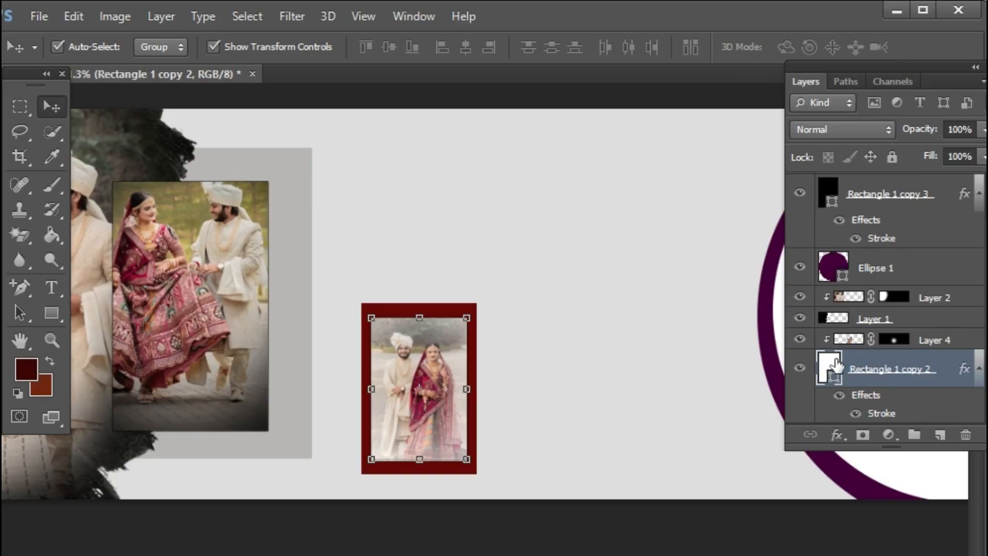
double_click(836, 364)
drag(255, 318, 424, 462)
click(636, 211)
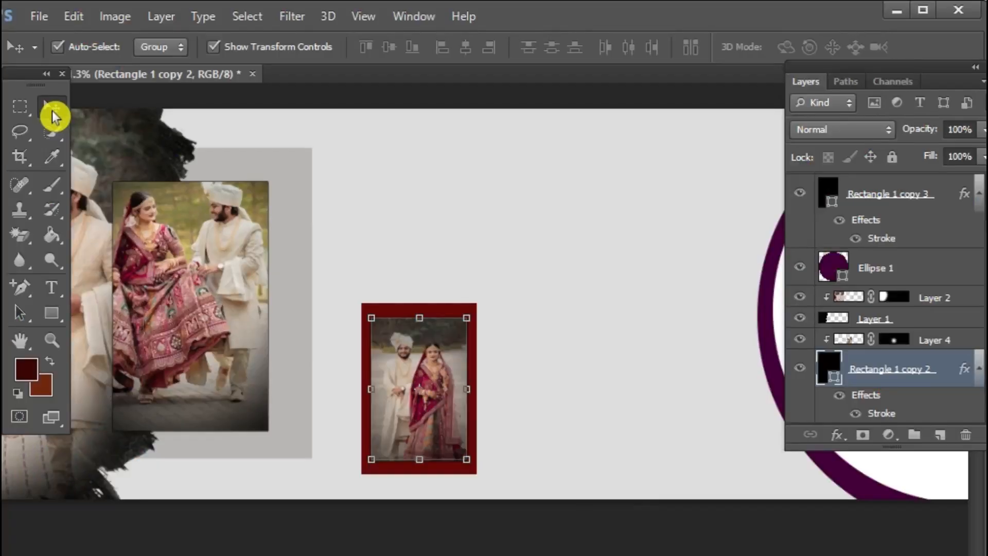
Step: Apply a Curves correction to the Layer 4 photo using the Enhance Monochromatic Contrast auto algorithm
right_click(597, 288)
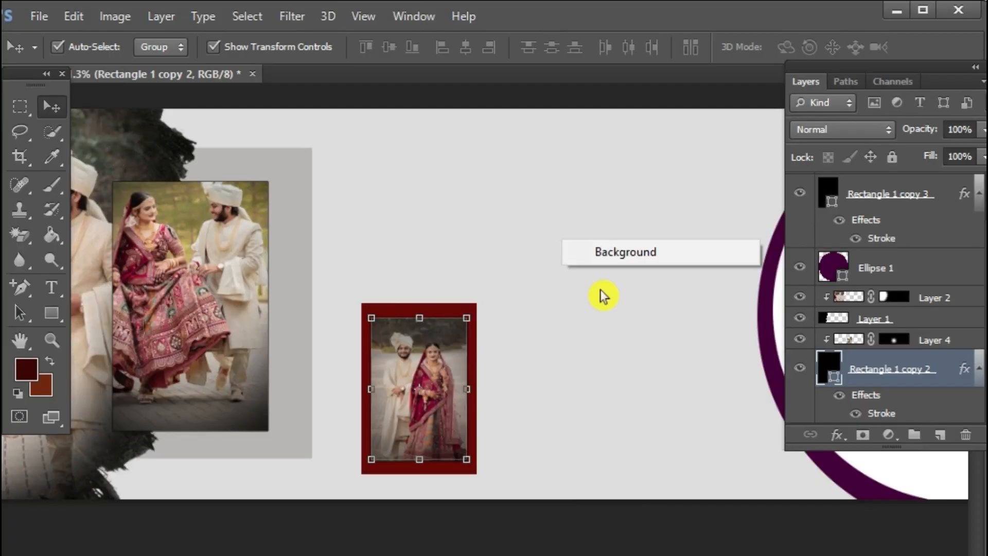
click(566, 260)
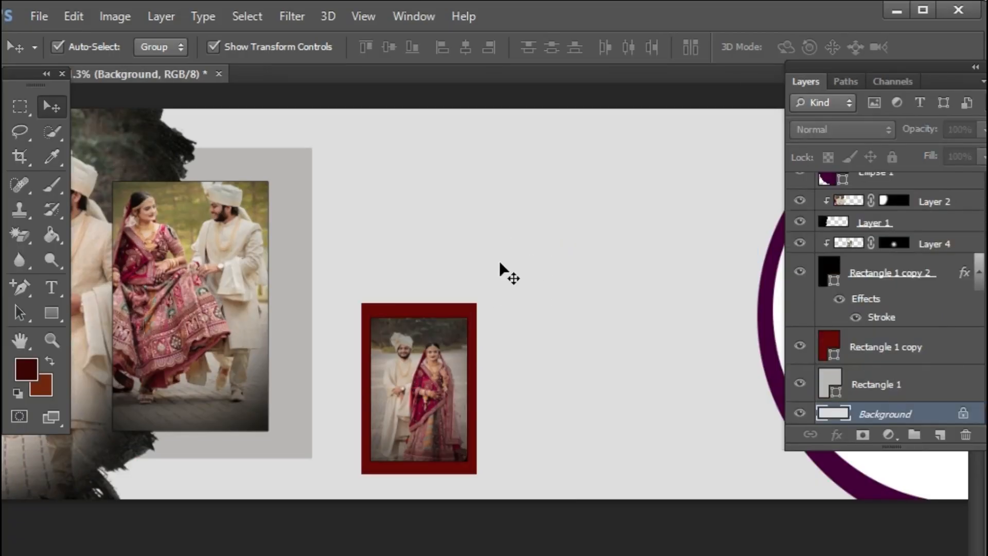
right_click(430, 353)
click(465, 369)
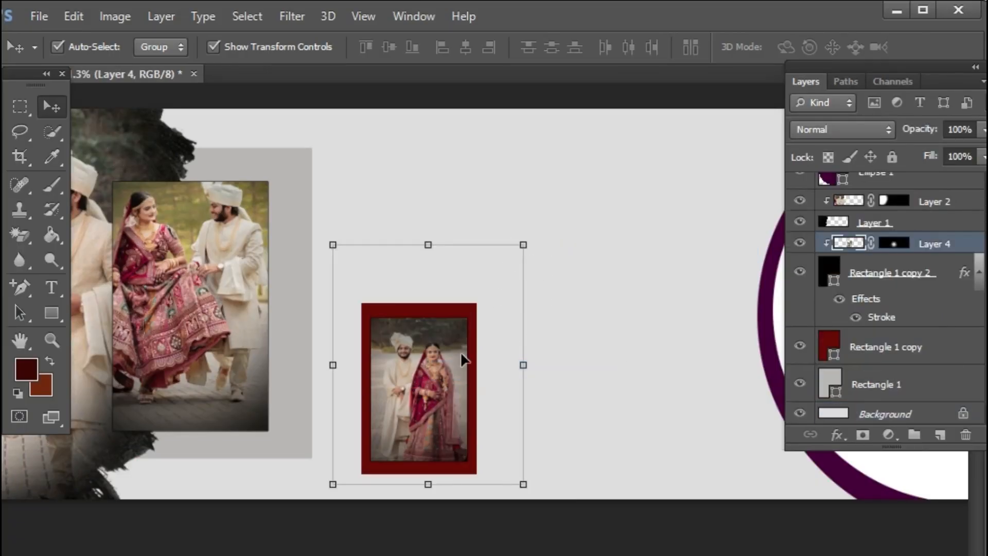
key(ctrl+m)
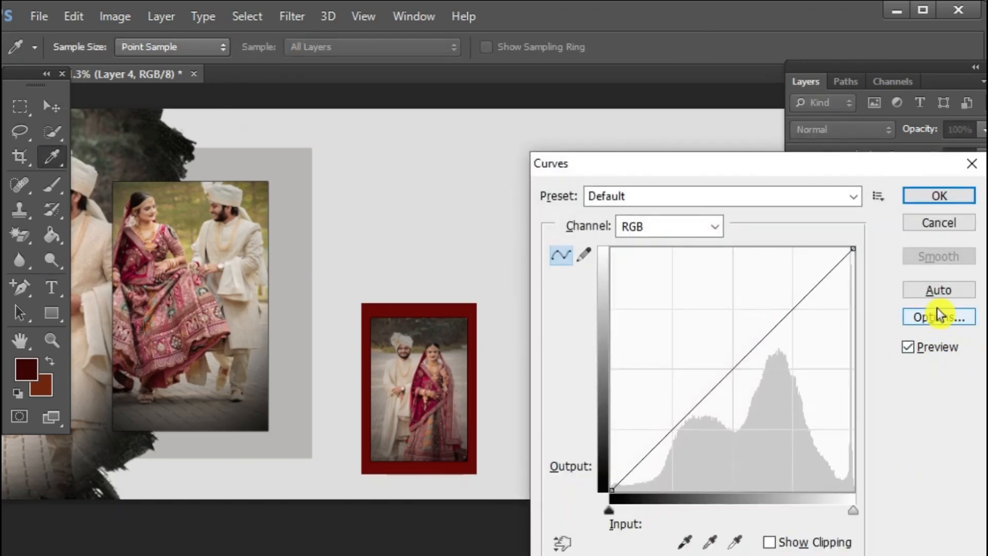
click(934, 318)
click(585, 504)
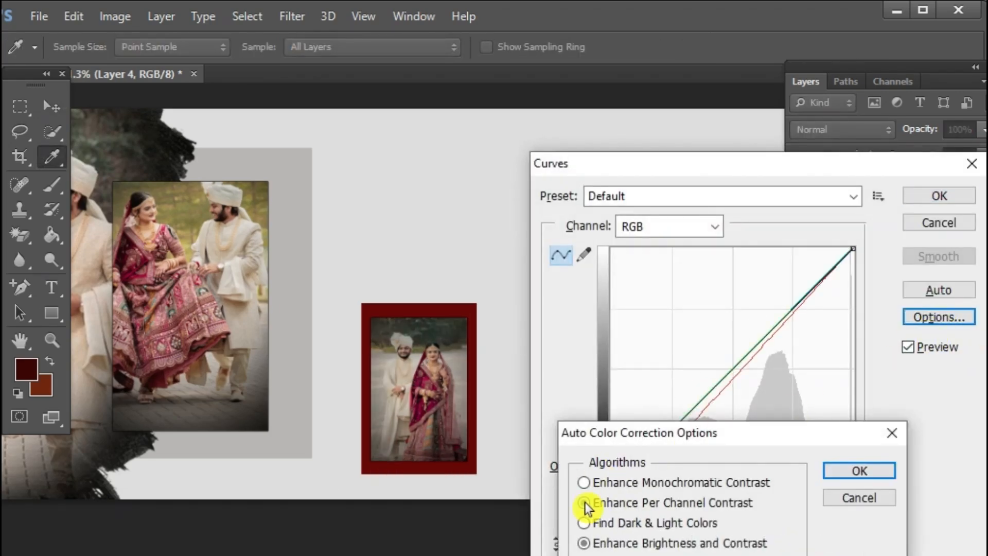
click(585, 483)
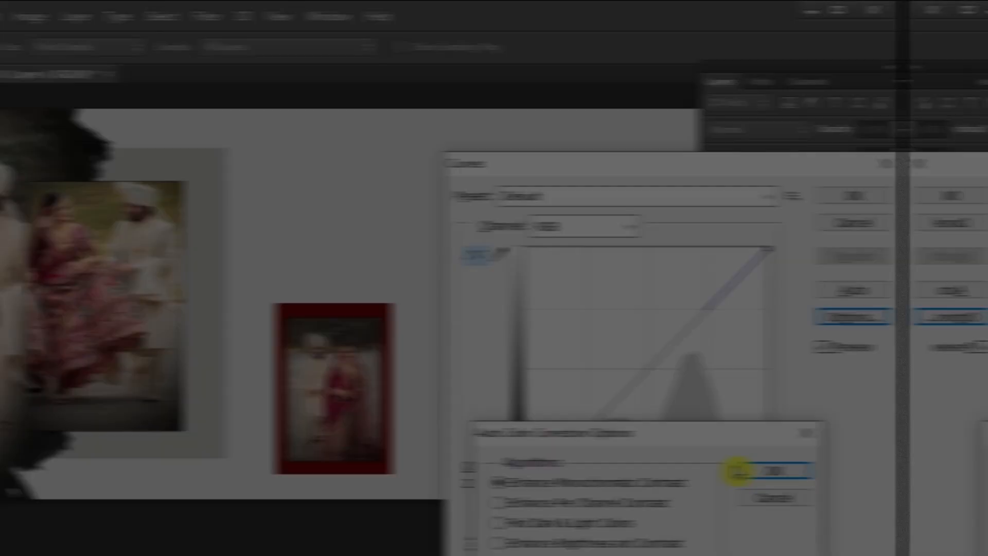
click(840, 471)
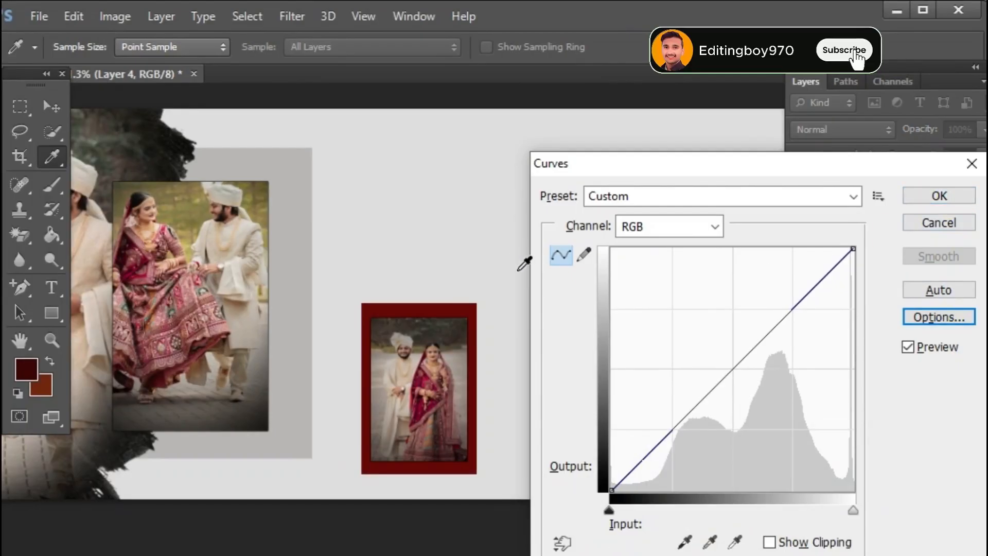
click(907, 197)
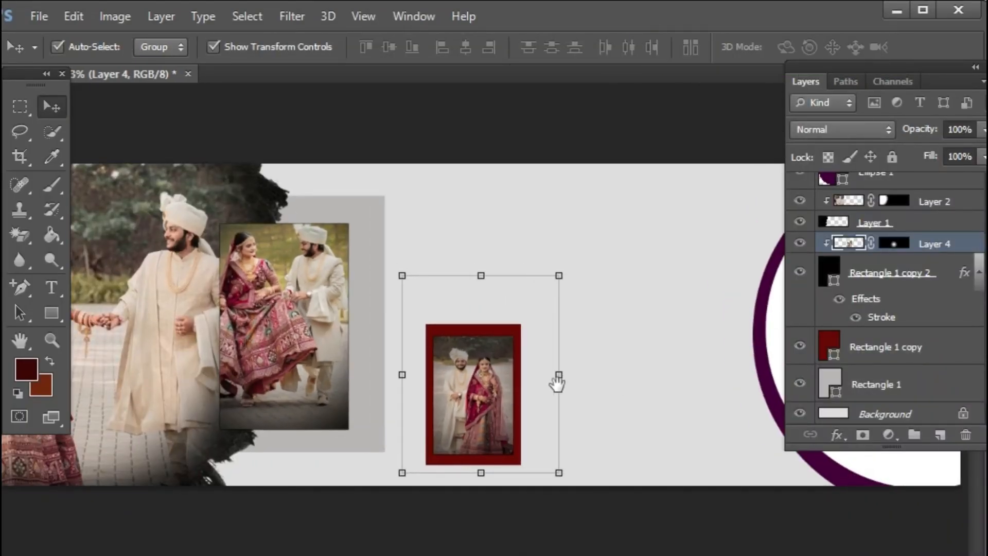
Step: Change the fill colour of the white inner circle, Ellipse 1 copy, to bright red
scroll(593, 259, down, 3)
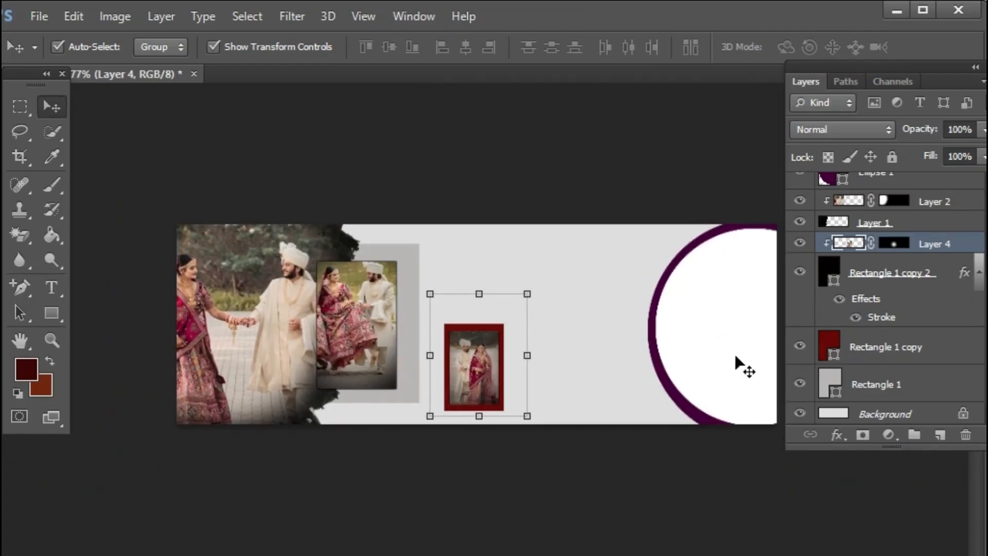
right_click(713, 334)
click(725, 342)
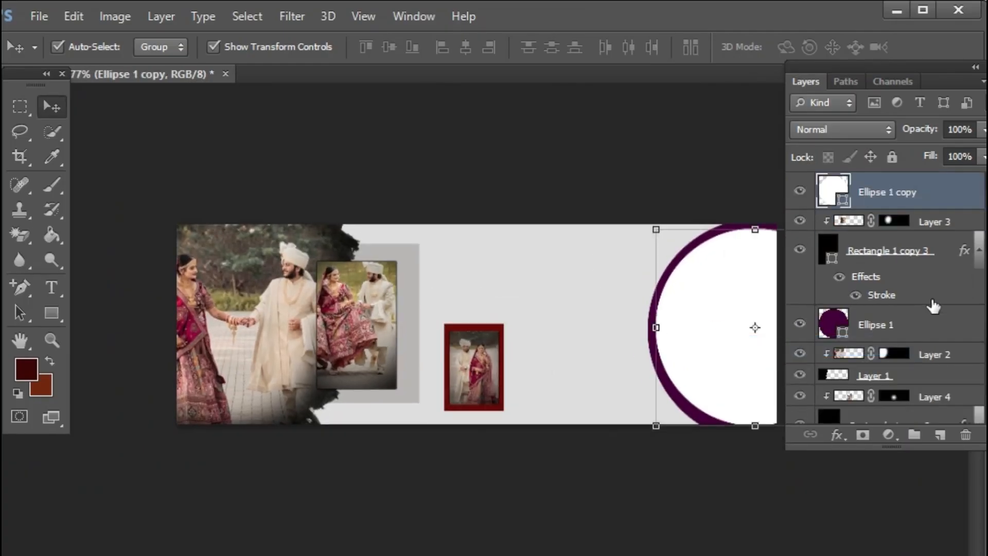
double_click(830, 196)
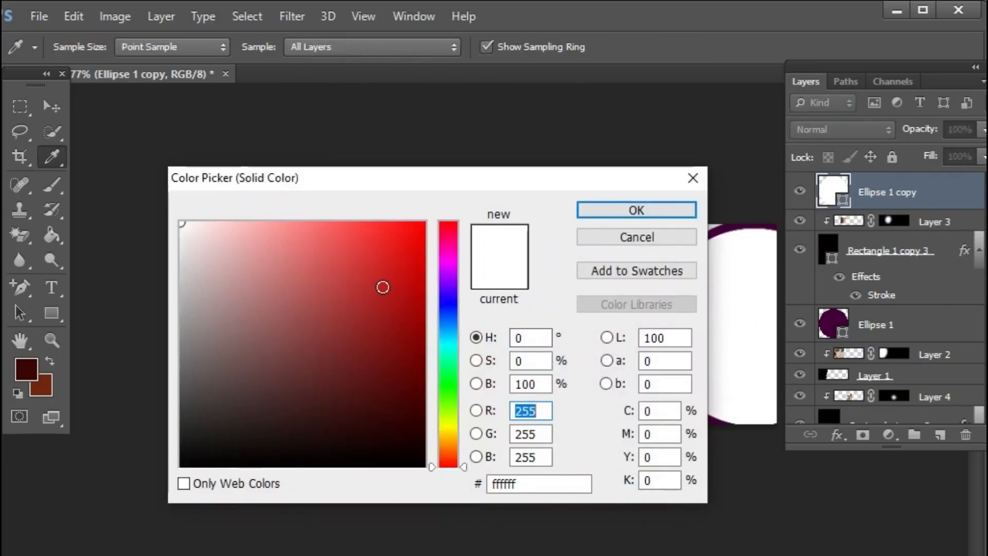
click(403, 249)
click(591, 211)
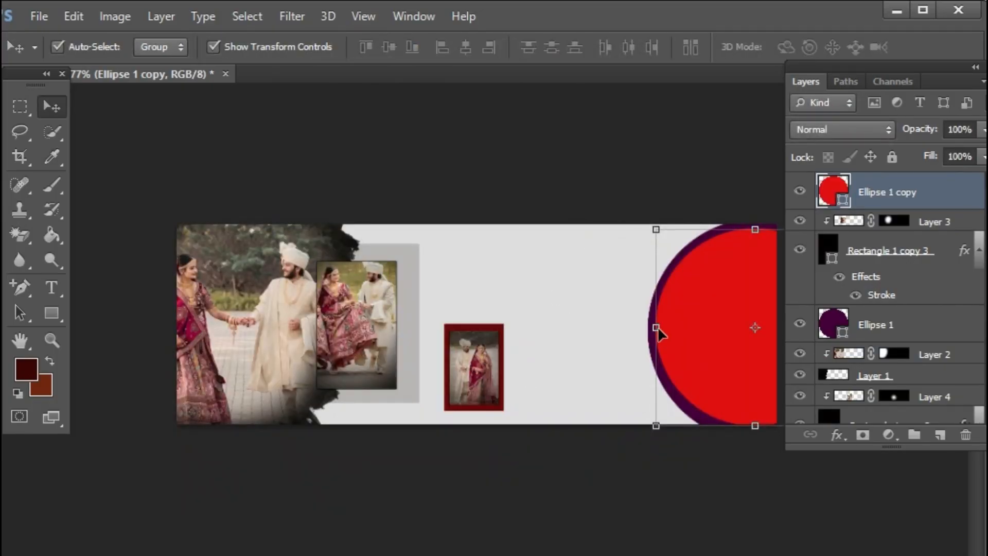
Step: Open the close-up couple photo 1e333021ffcbfb9e7f1fee21a1110990.jpg, copy it onto the album page and clip it to Ellipse 1 copy
click(41, 17)
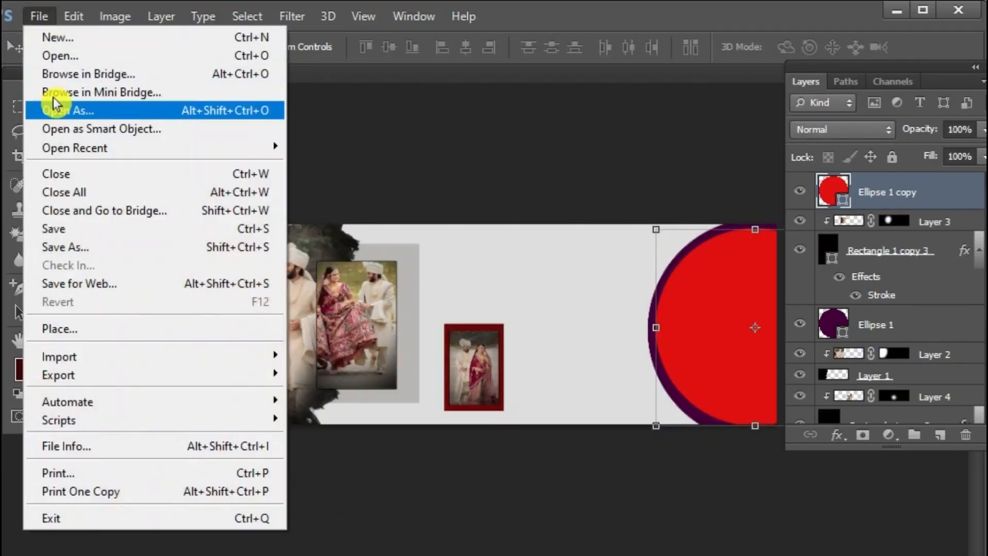
click(72, 58)
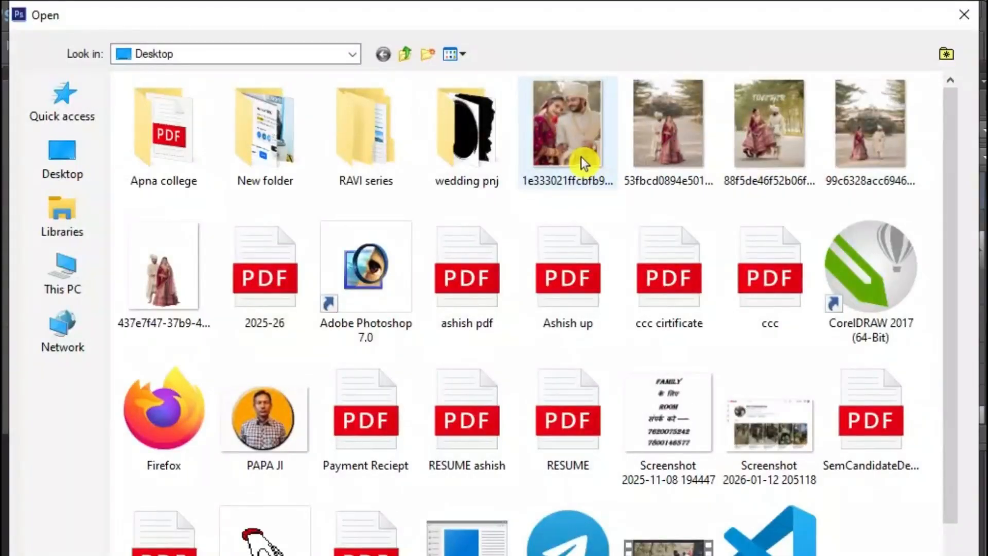
double_click(584, 164)
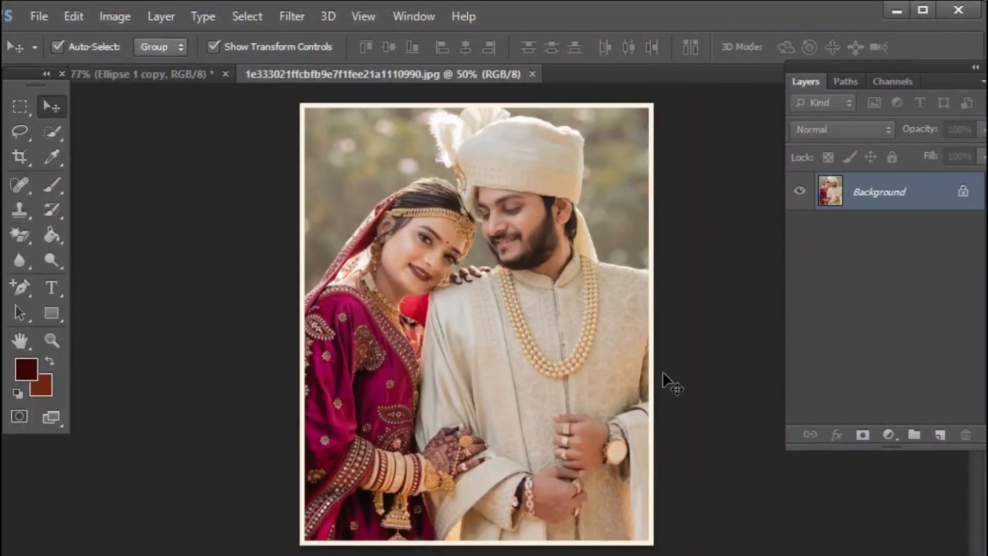
key(ctrl+a)
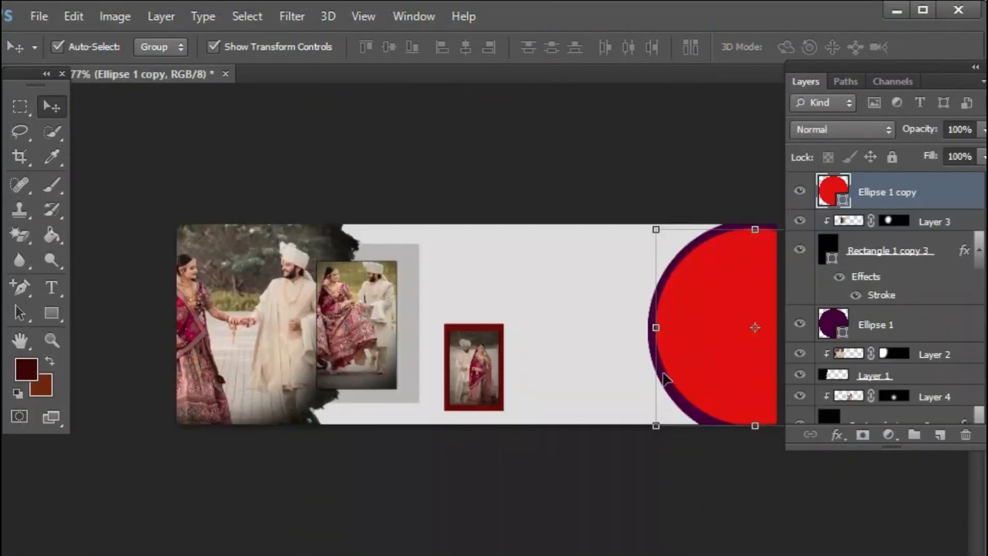
drag(478, 315, 676, 283)
key(ctrl+alt+g)
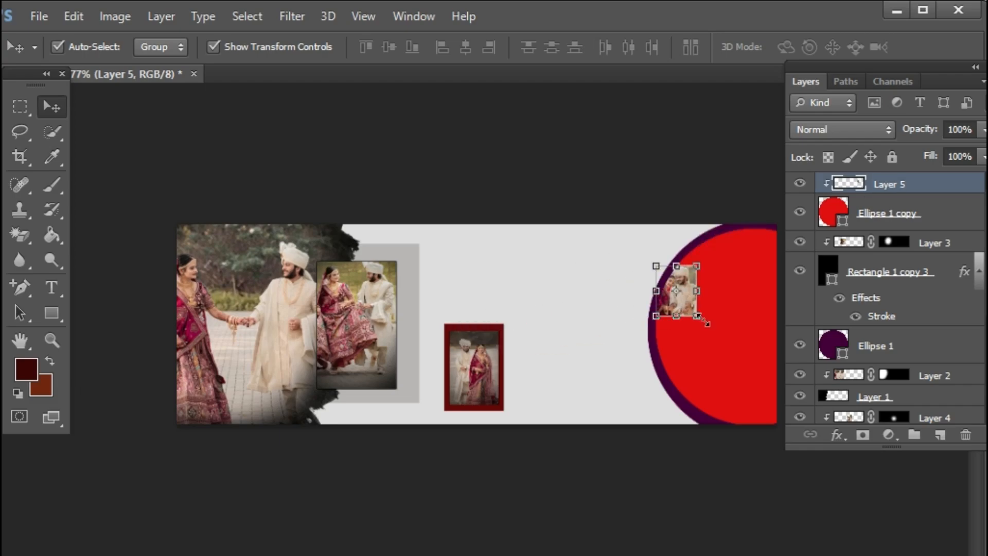
Step: Enlarge the clipped Layer 5 photo to about 322%, then by another 178%, and shift it over the circle
drag(704, 320, 784, 429)
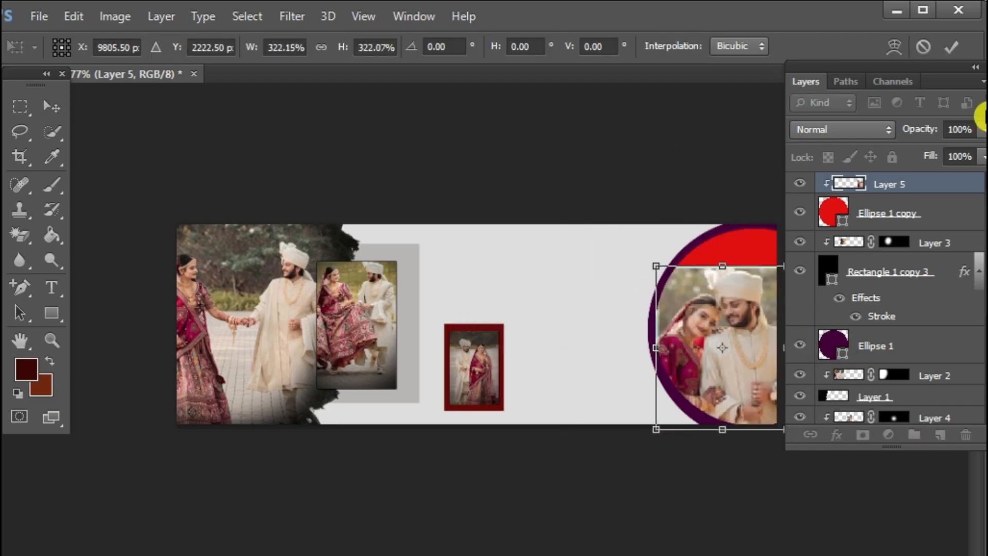
click(967, 49)
drag(724, 291, 714, 259)
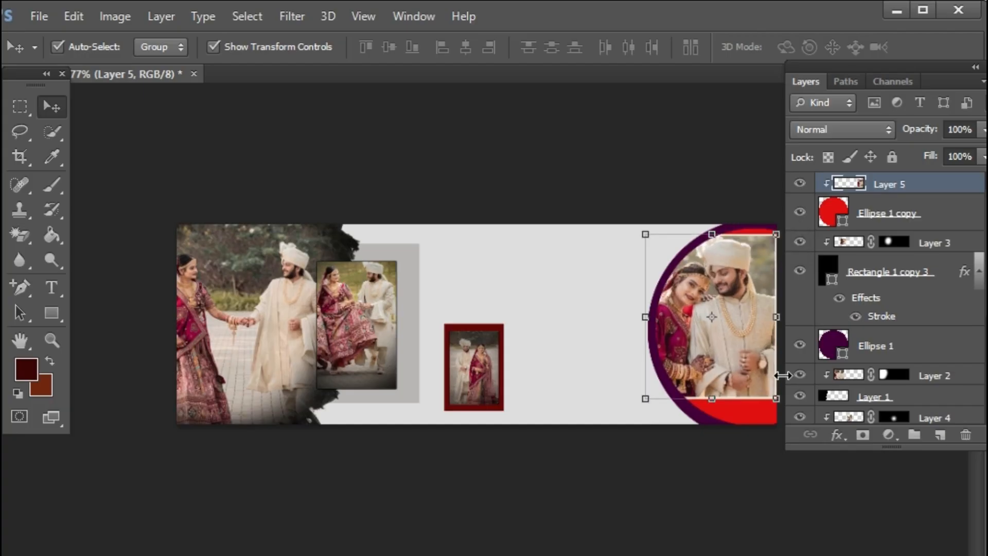
drag(775, 399, 828, 459)
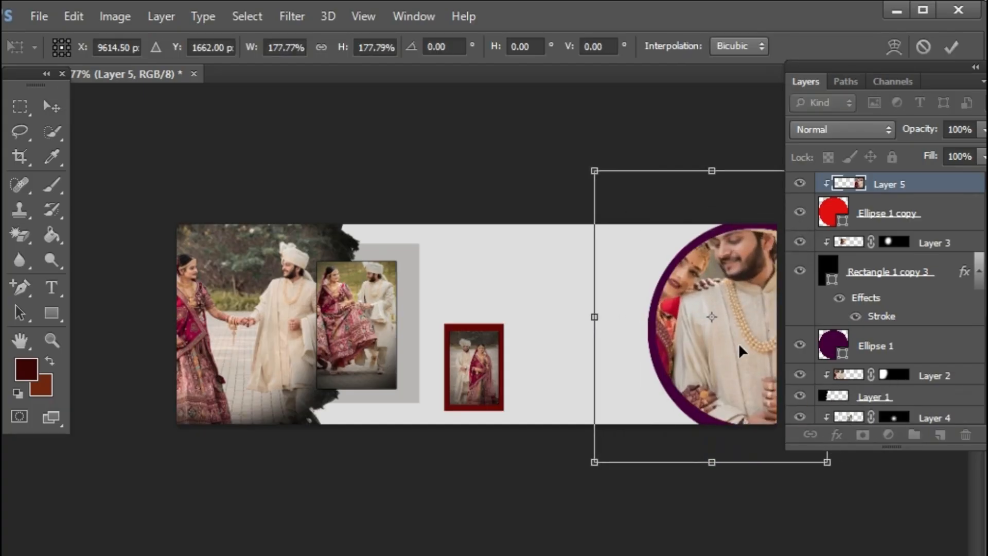
drag(739, 342, 781, 367)
click(950, 48)
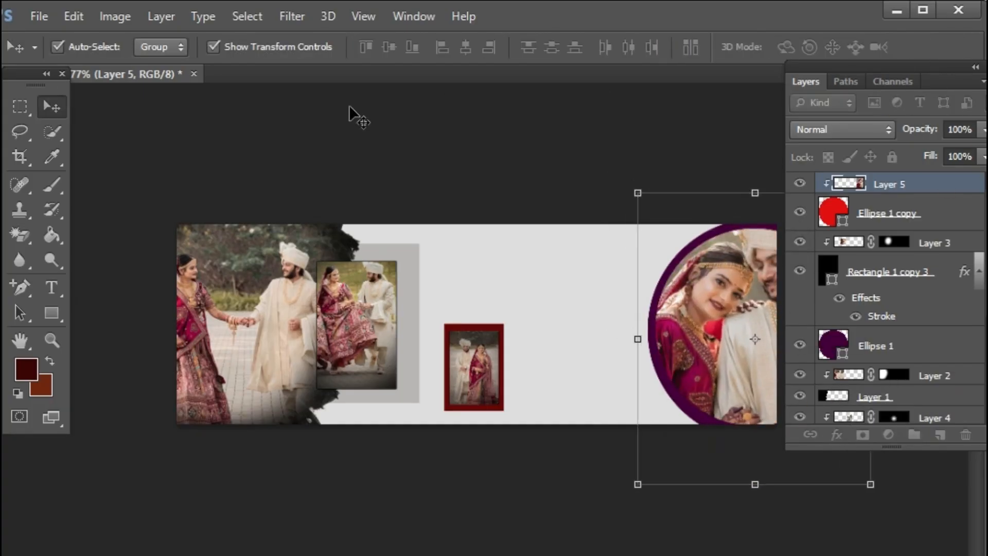
Step: Scale the Layer 5 photo down to about 76.5% and position both faces inside the ringed circle
click(975, 67)
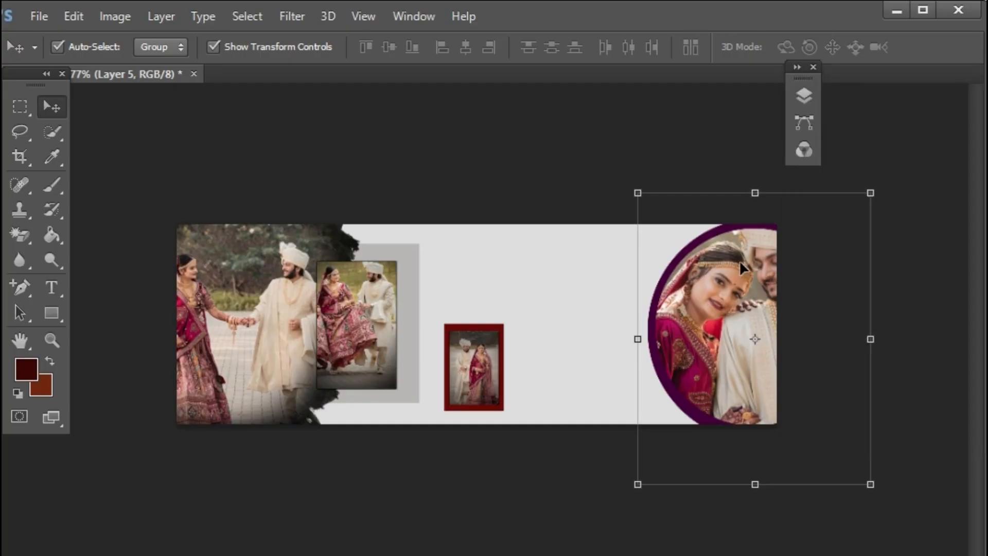
drag(727, 297, 718, 297)
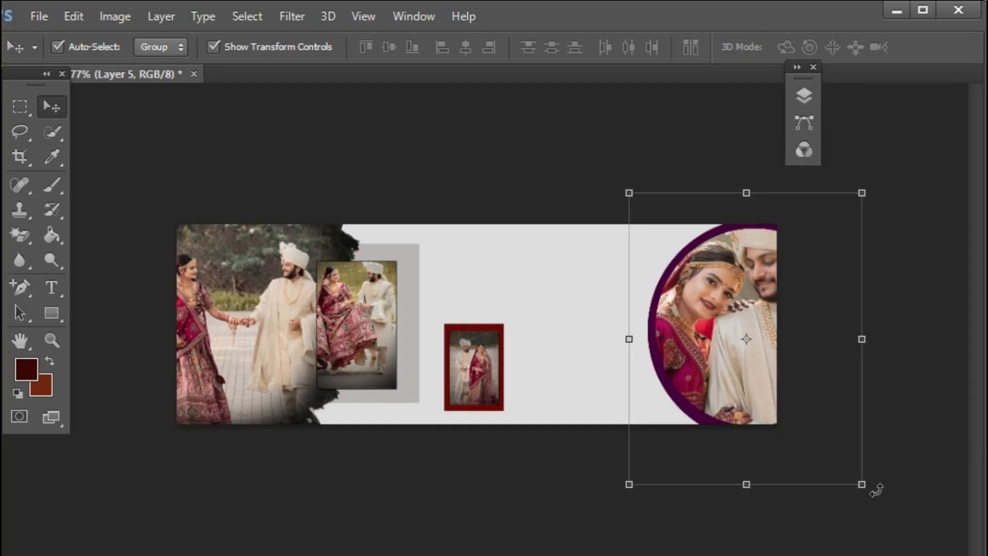
drag(862, 484, 820, 447)
drag(751, 391, 740, 378)
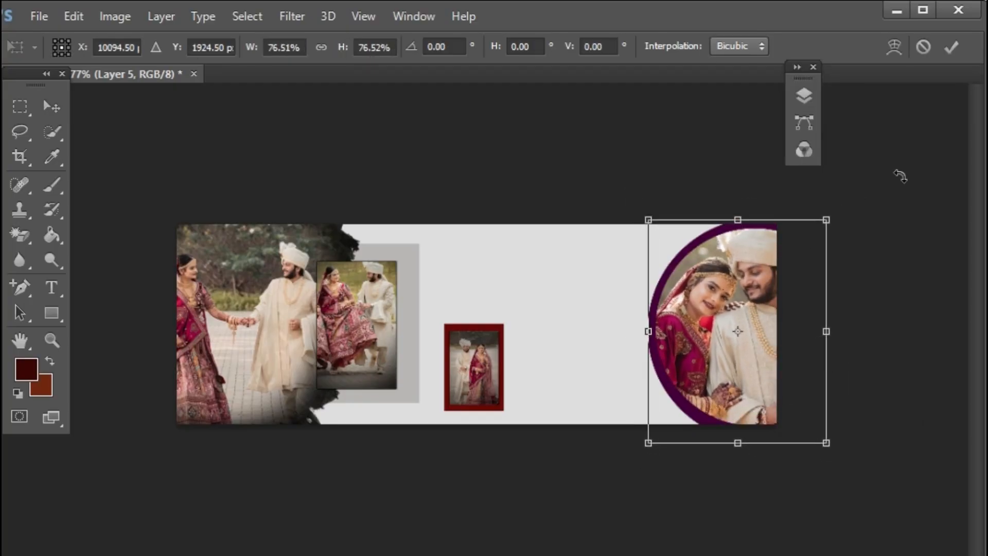
click(953, 46)
Step: Move the Layers panel clear of the circle and add a black layer mask to Layer 5
click(804, 96)
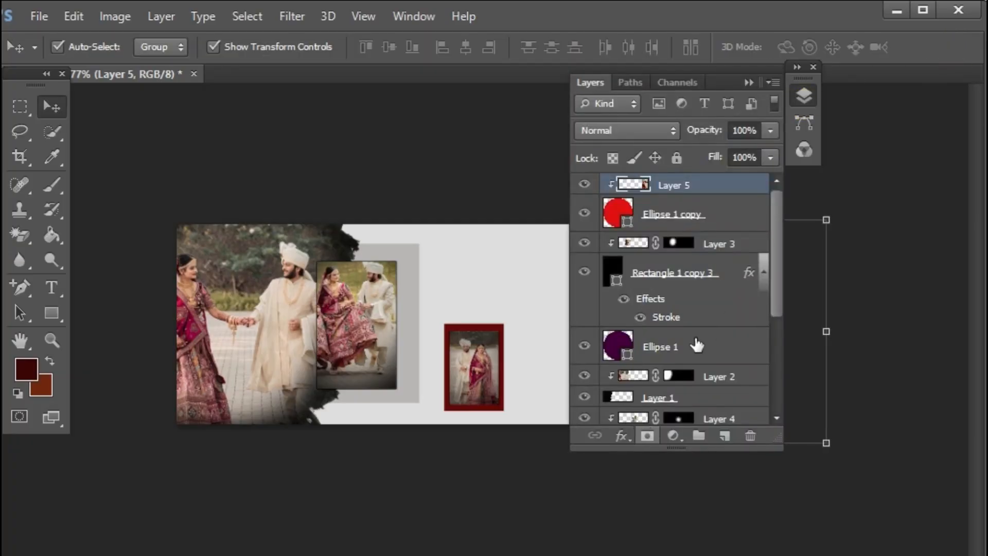
drag(693, 67, 634, 76)
drag(356, 89, 520, 75)
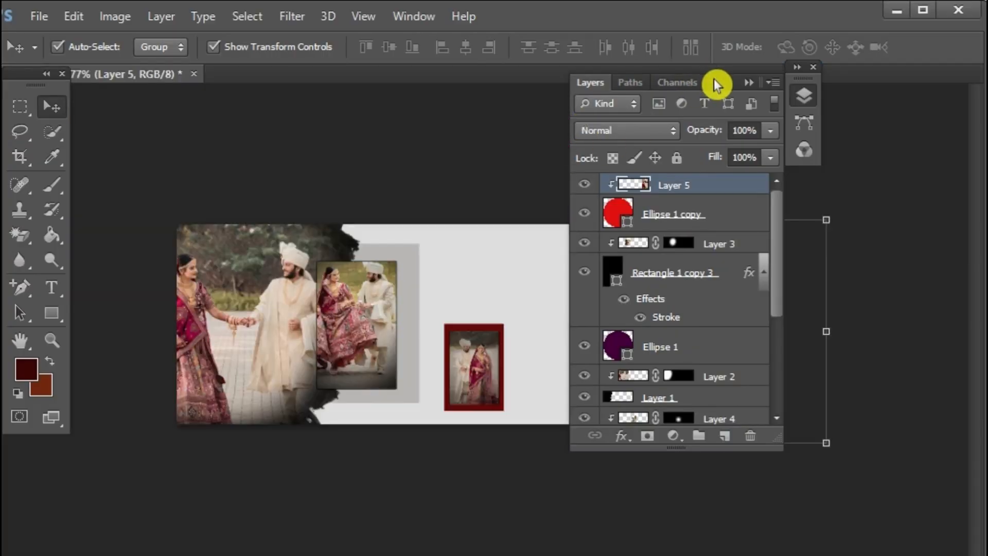
drag(715, 80, 430, 123)
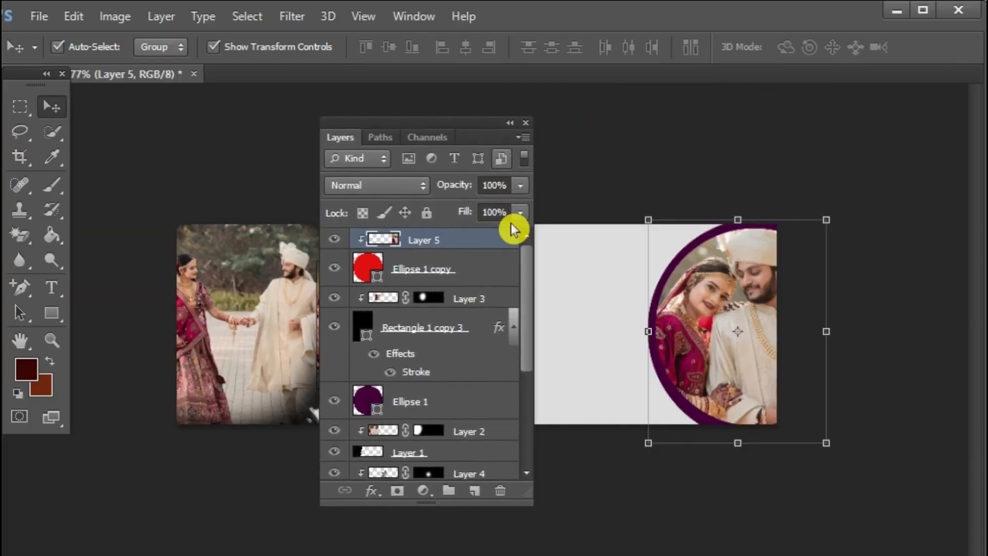
key(alt)
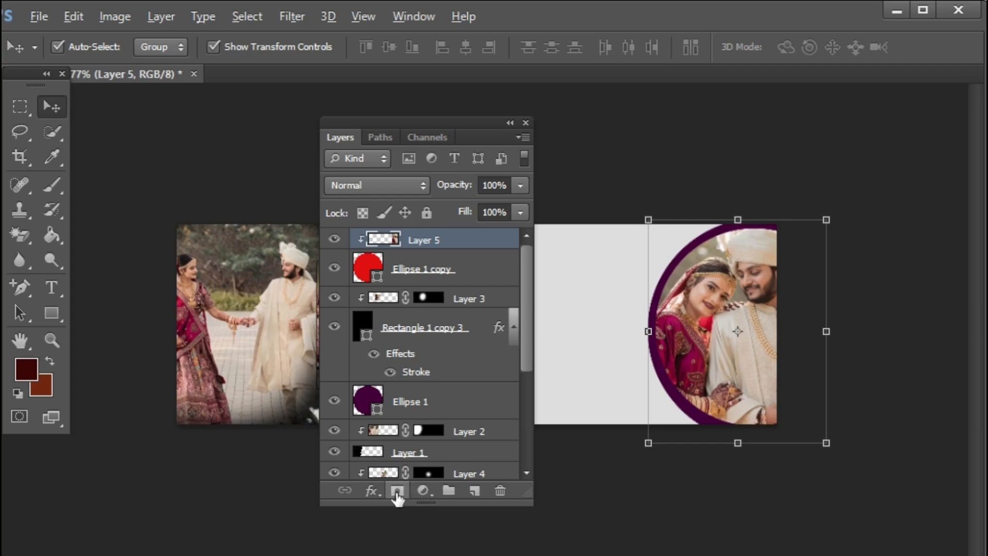
alt+click(395, 494)
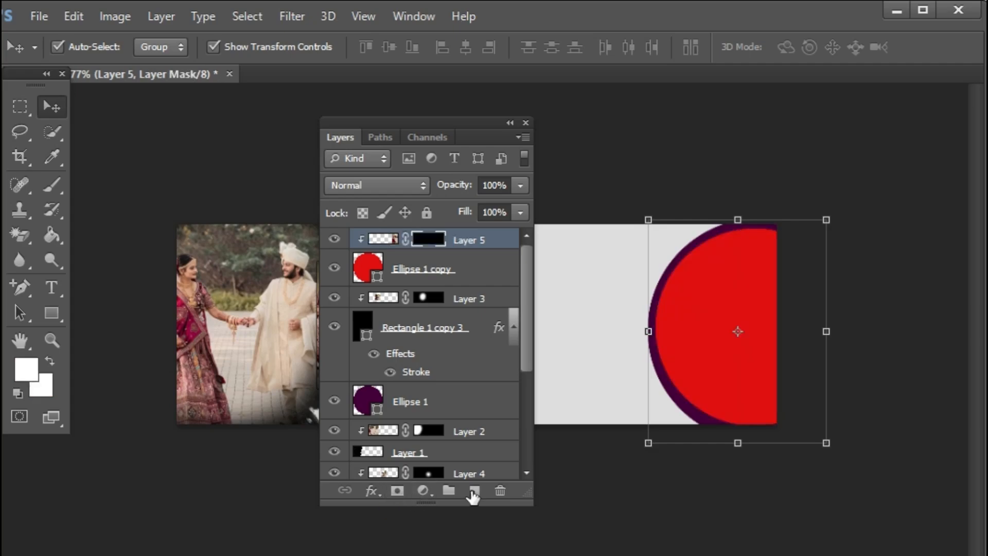
Step: Reveal the couple in the circle by painting the Layer 5 mask with a soft white brush of size 2445
click(51, 184)
scroll(739, 330, up, 3)
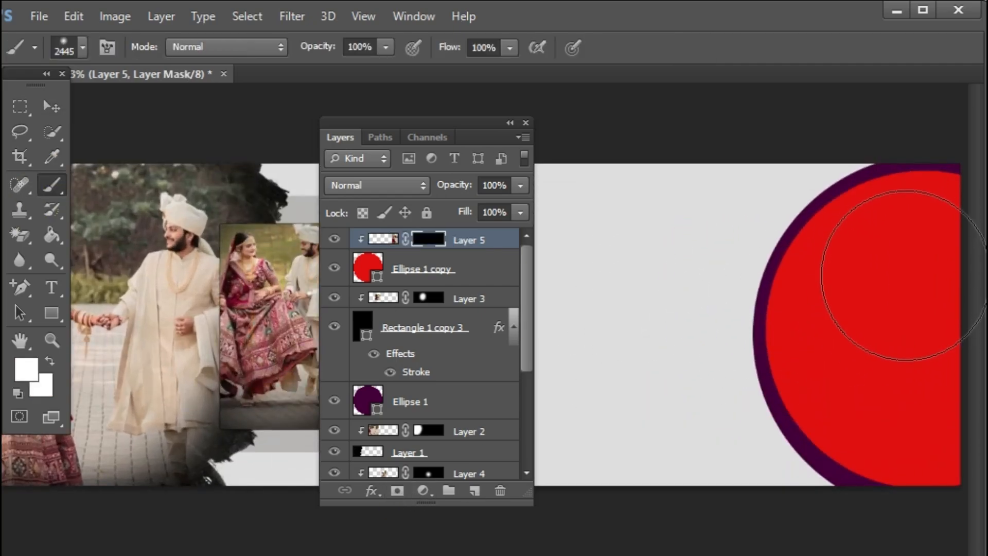
mouse_move(906, 274)
mouse_down()
mouse_move(882, 333)
mouse_move(890, 358)
mouse_move(930, 325)
mouse_move(924, 284)
mouse_move(907, 274)
mouse_move(866, 283)
mouse_move(867, 328)
mouse_move(885, 359)
mouse_move(930, 325)
mouse_move(913, 273)
mouse_up()
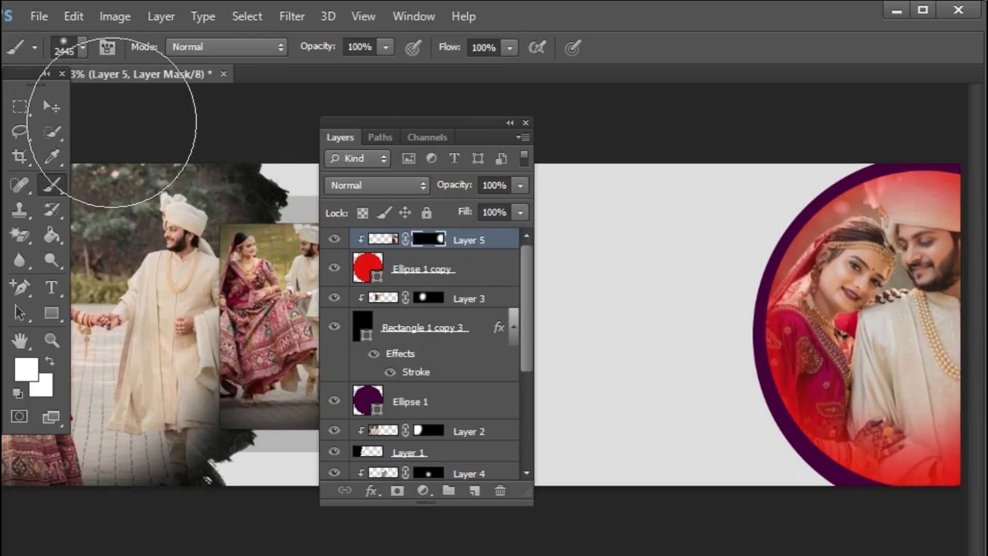
click(50, 107)
key(ctrl+0)
key(ctrl+minus)
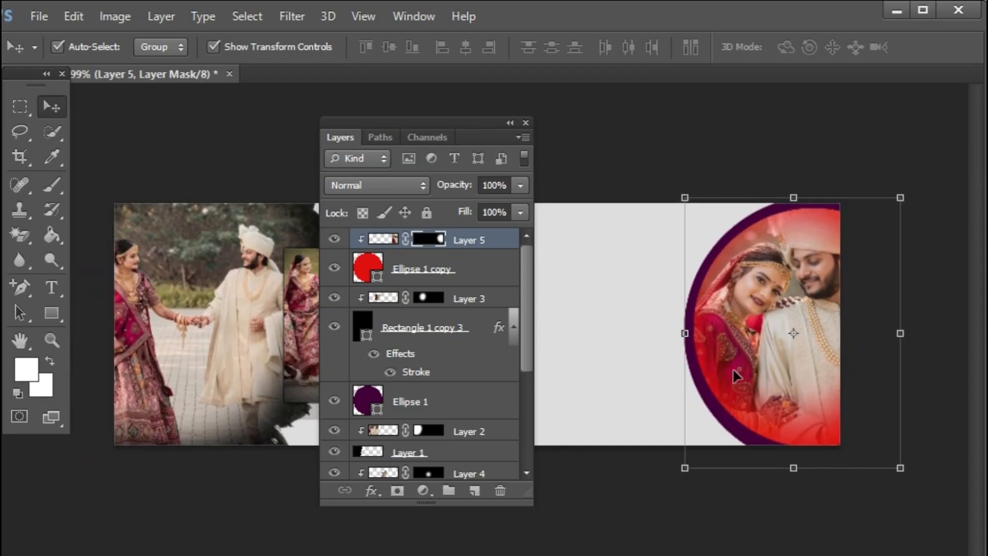
Step: Select the Background layer, open the couple cutout 437e7f47-37b9-4425-a9c7-053add79fe8f.png and bring it onto the page beside the circle
click(508, 128)
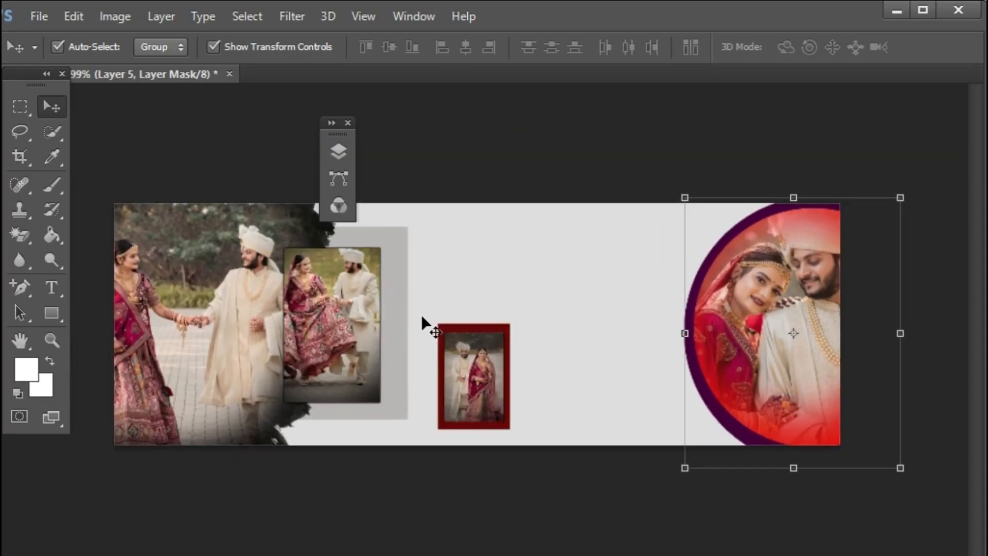
key(ctrl+0)
right_click(569, 294)
click(596, 307)
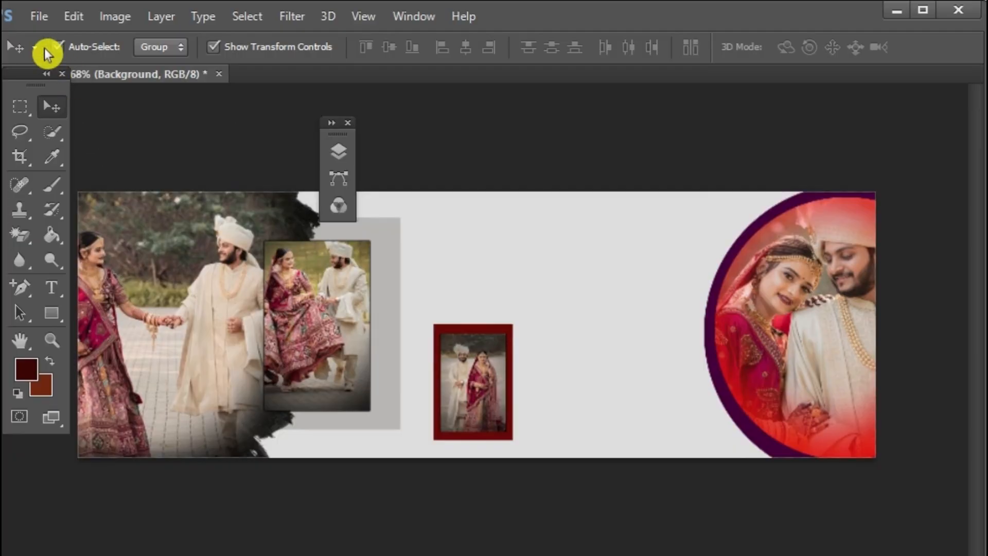
click(39, 20)
click(66, 54)
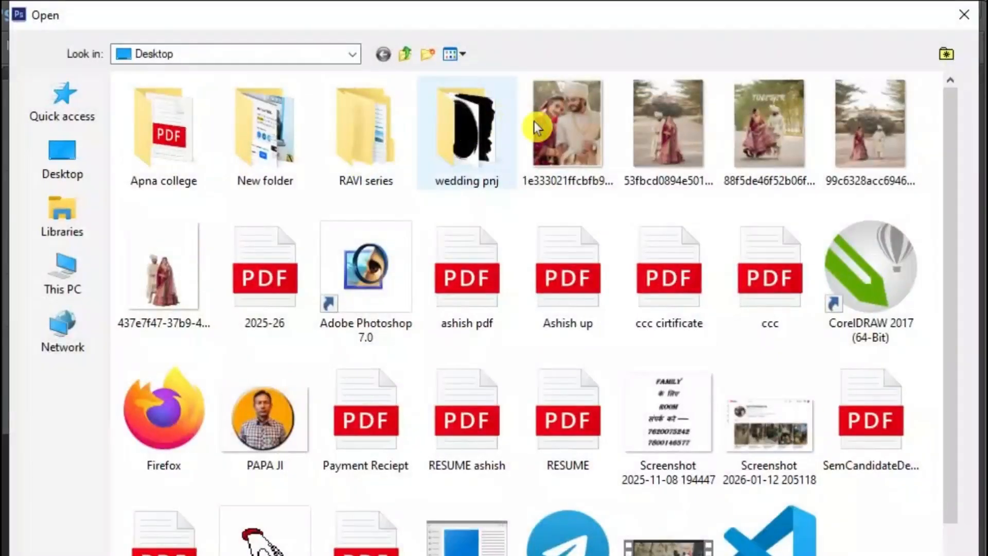
click(194, 261)
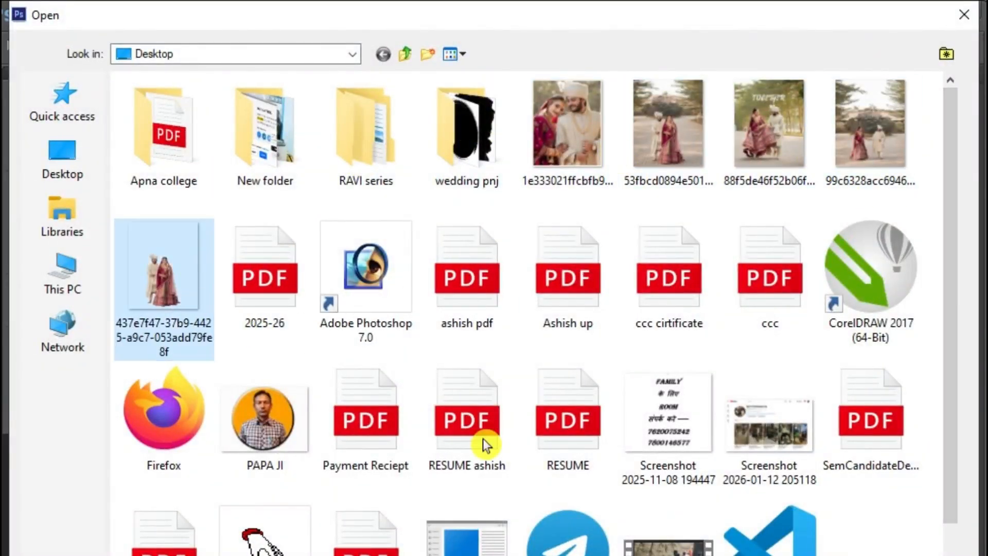
key(Return)
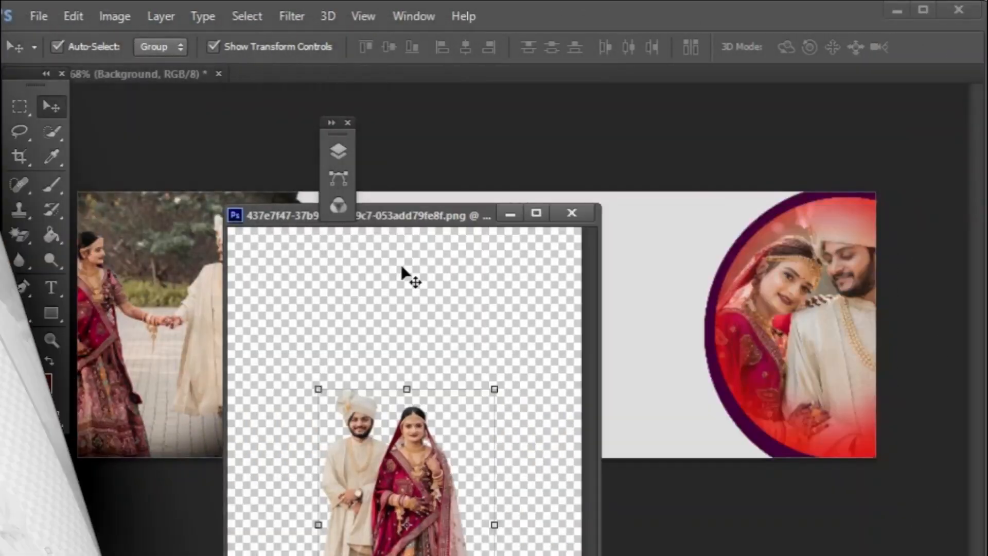
drag(484, 399, 657, 315)
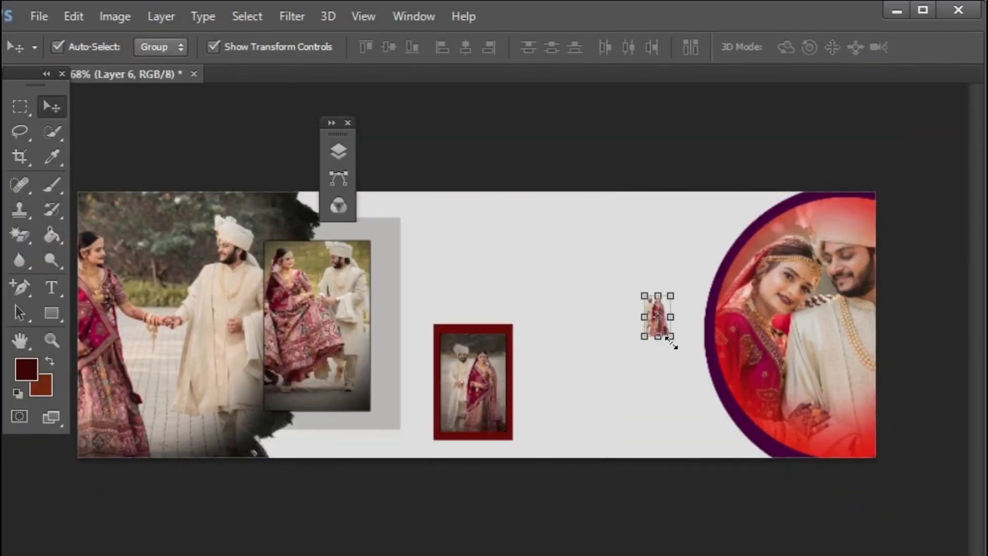
Step: Enlarge the couple cutout to about 1022% and position it between the dark red frame and the circle
drag(674, 340, 640, 473)
click(950, 46)
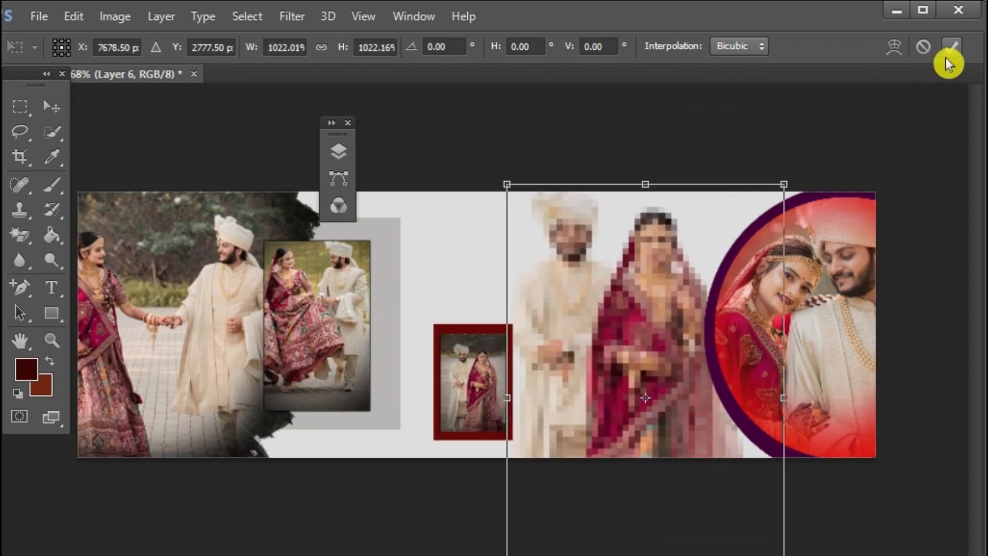
drag(637, 341, 635, 344)
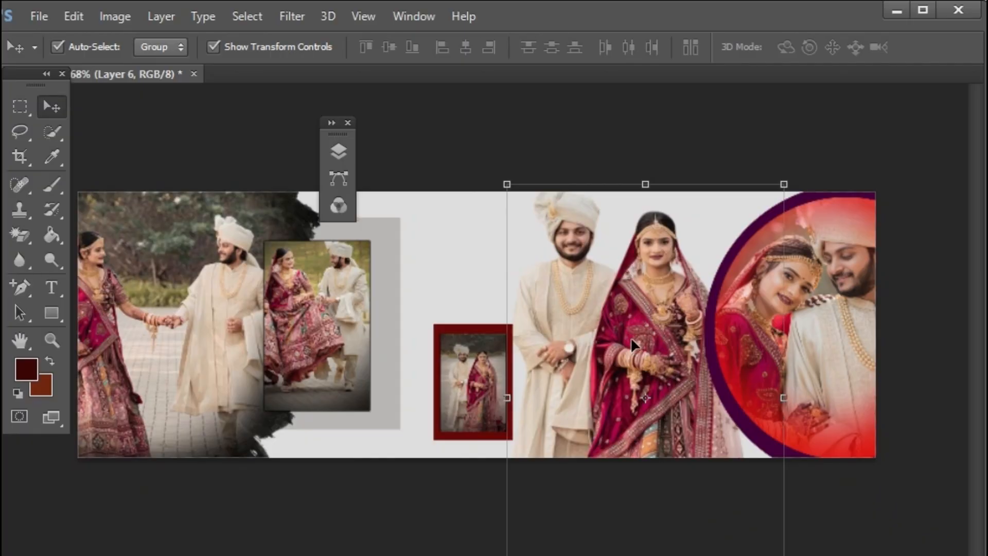
drag(631, 338, 631, 323)
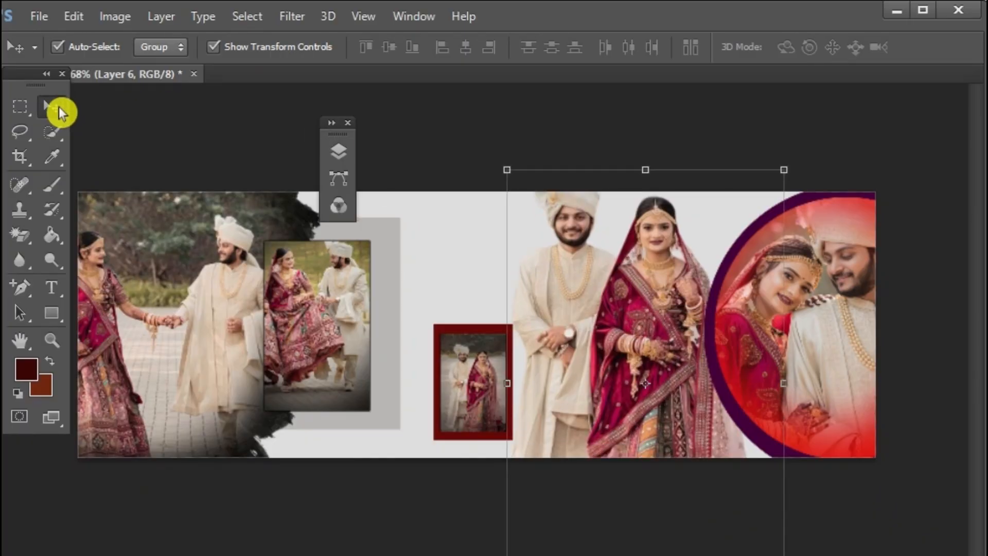
Step: Add a black layer mask to Layer 6, the couple cutout beside the circle
click(335, 153)
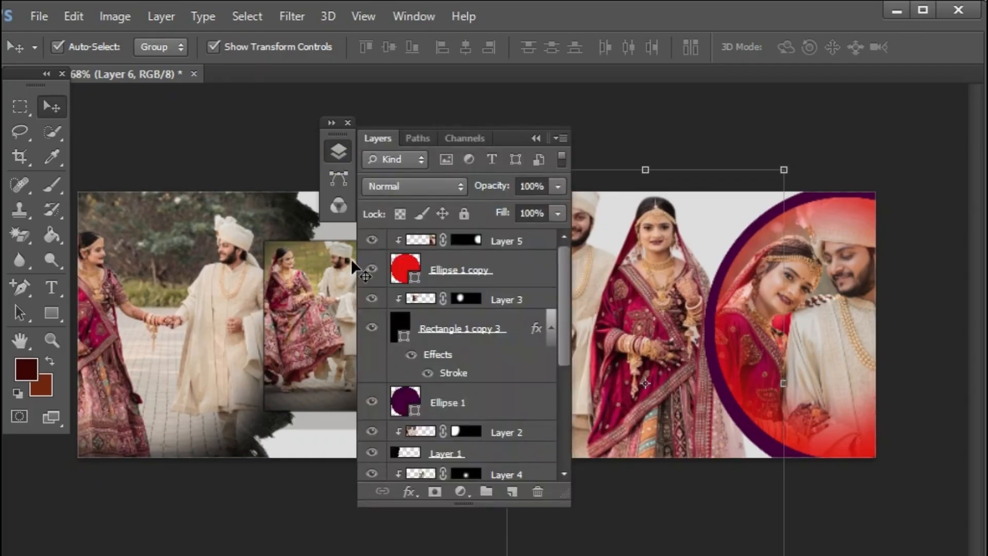
scroll(448, 304, down, 3)
scroll(453, 314, up, 3)
scroll(463, 327, down, 3)
scroll(464, 327, down, 3)
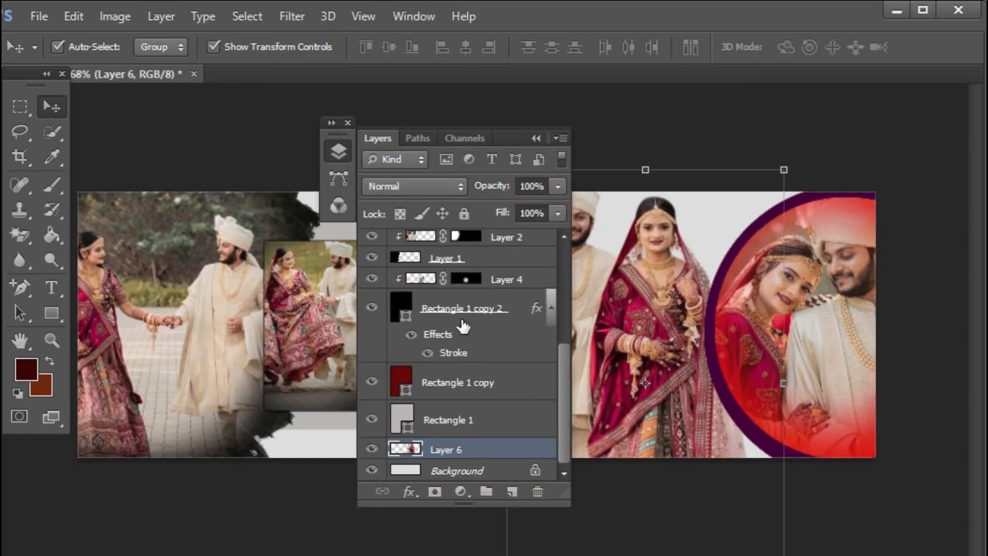
alt+click(433, 493)
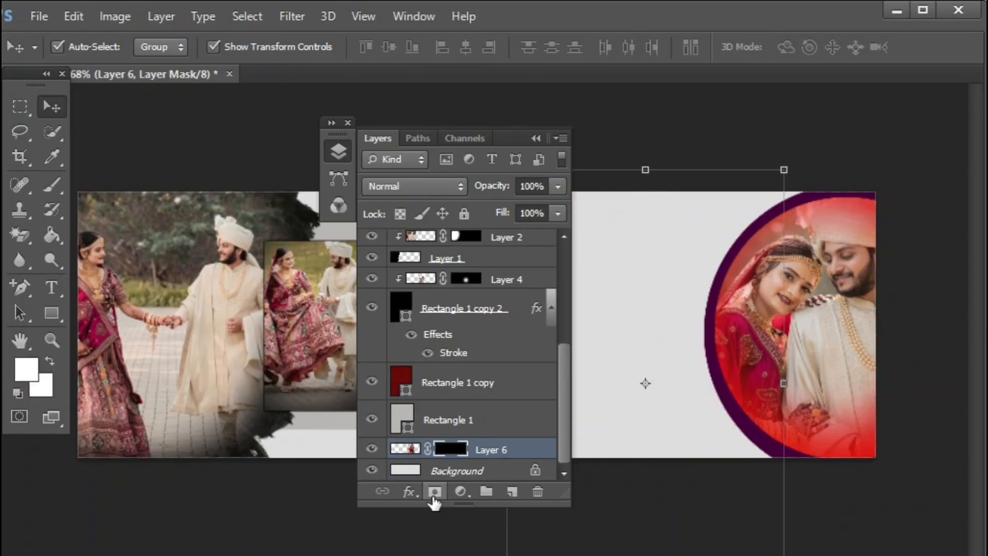
Step: Move the Layers panel clear of the cutout and reveal the couple by painting the Layer 6 mask with a soft white brush of size 2445
click(52, 184)
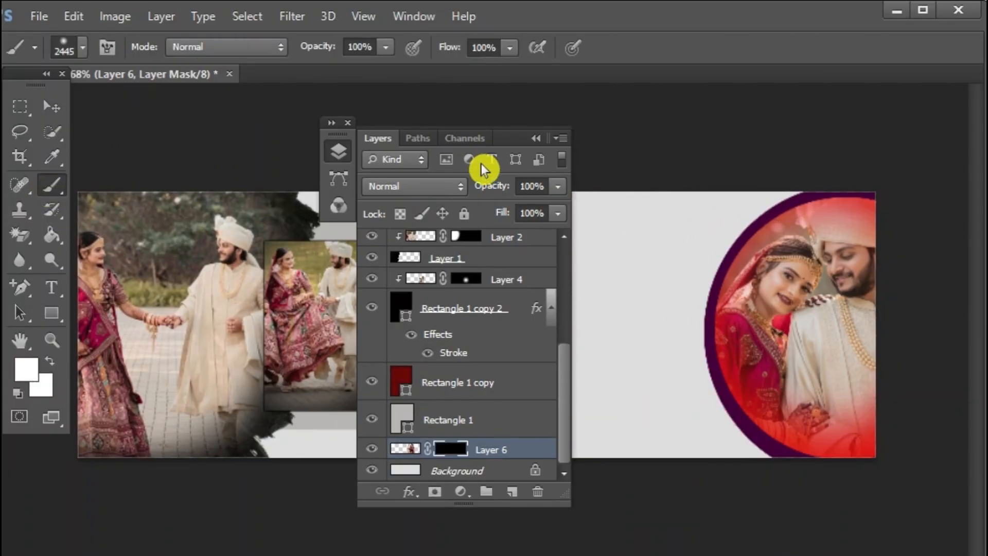
drag(501, 132, 367, 131)
mouse_move(640, 298)
mouse_down()
mouse_move(596, 364)
mouse_move(595, 276)
mouse_move(507, 220)
mouse_up()
Step: Set the couple cutout's blend mode to Luminosity and collapse the Layers panel to view the whole page
click(304, 185)
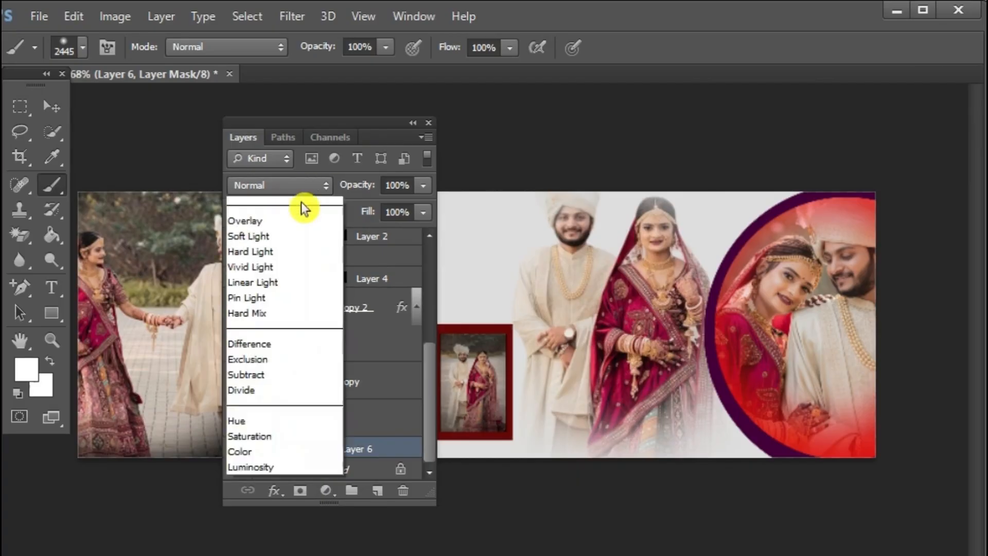
click(285, 554)
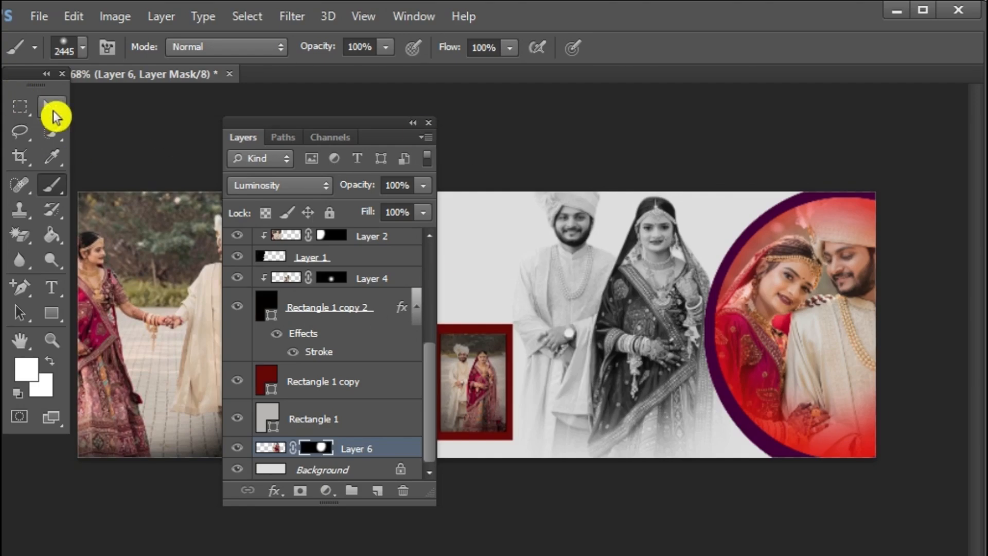
click(53, 112)
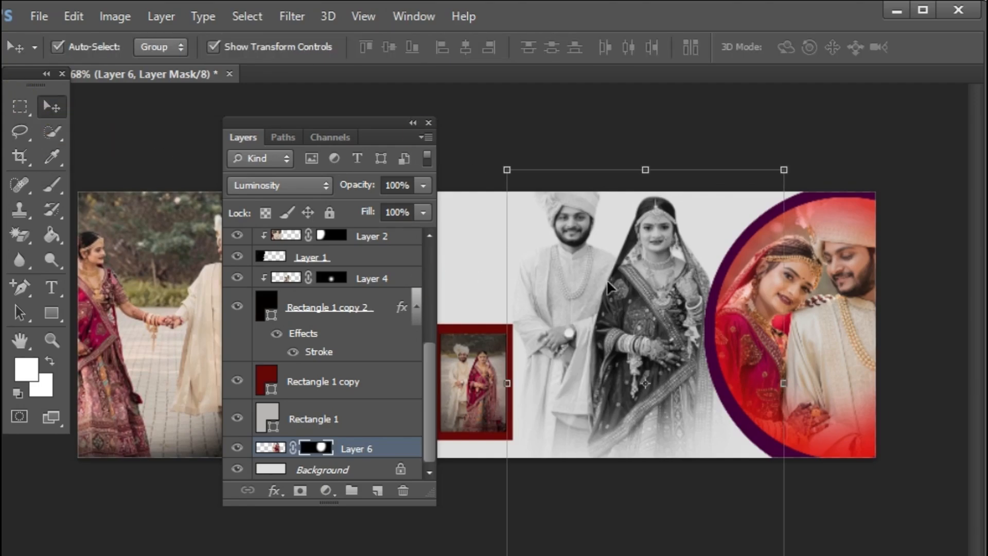
click(412, 123)
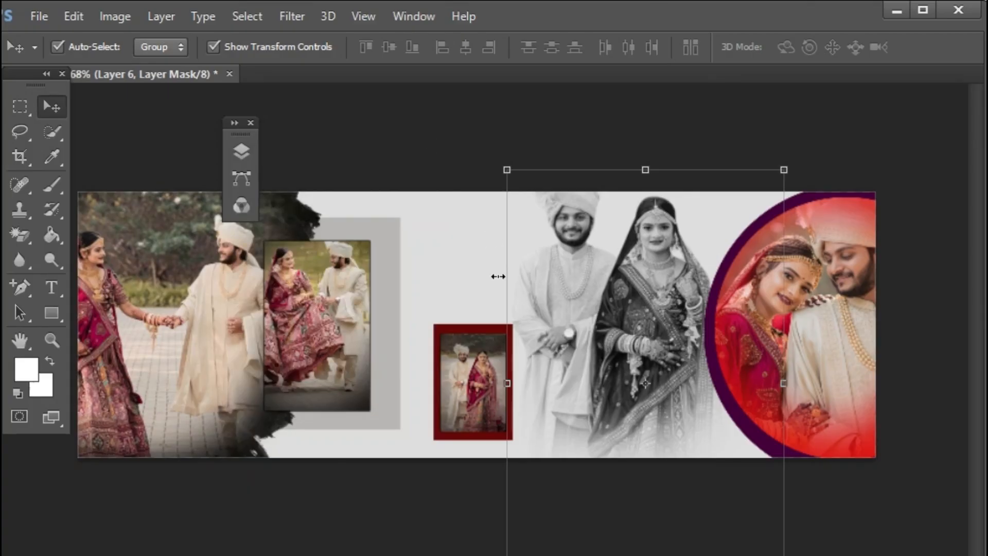
scroll(498, 276, down, 4)
scroll(498, 276, up, 3)
scroll(498, 276, down, 1)
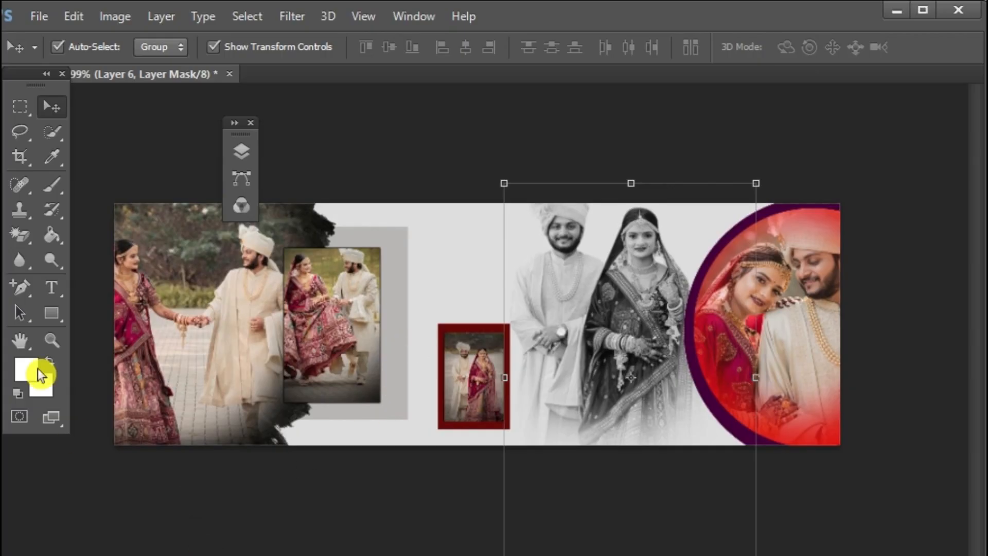
Step: Reopen the Layers panel, move it clear of the brush-stroke photo and select that photo's Layer 2
click(244, 125)
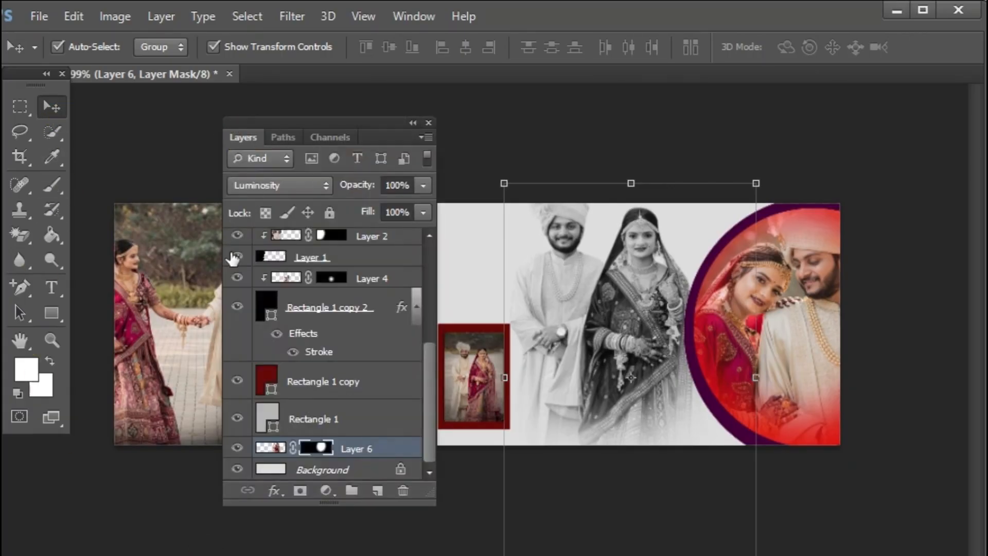
drag(371, 131, 727, 132)
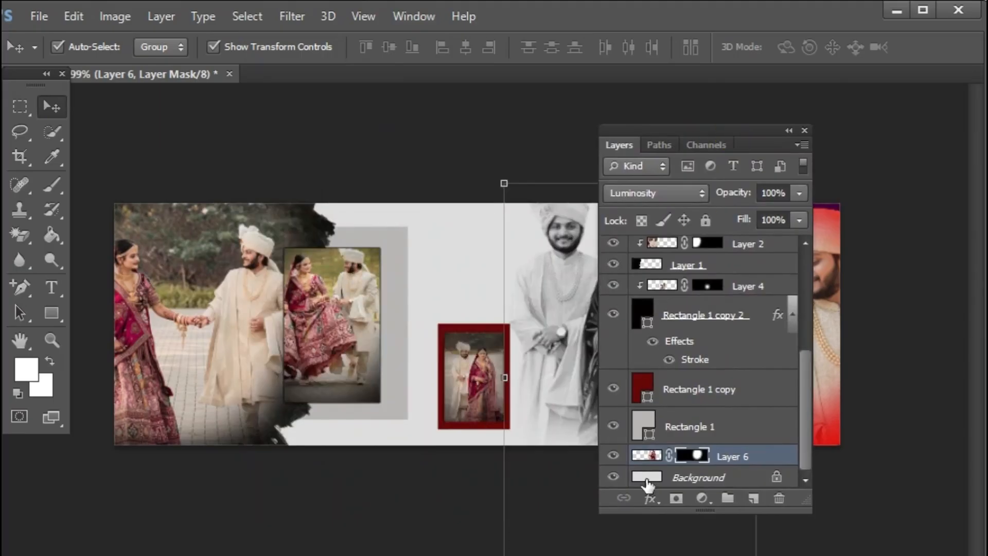
right_click(263, 309)
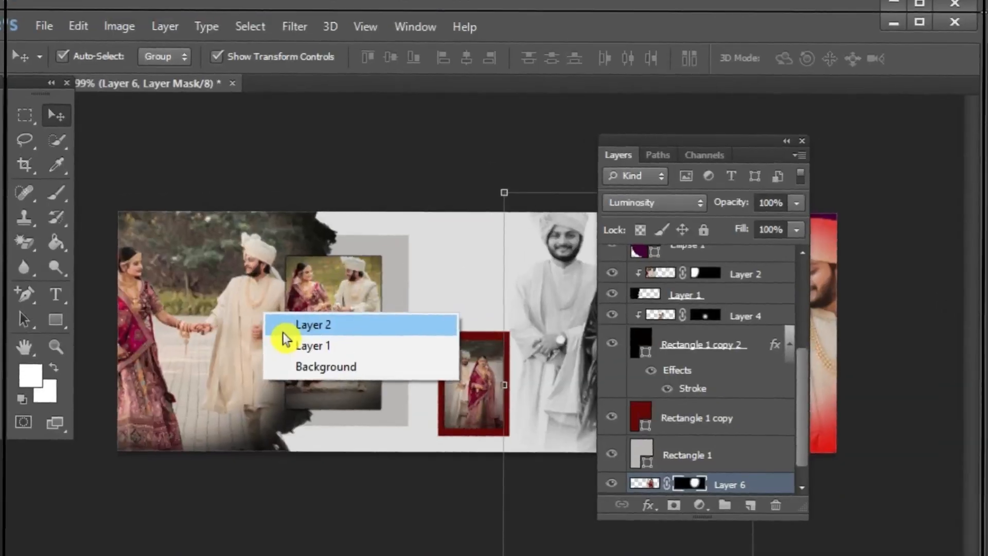
click(286, 323)
scroll(707, 288, up, 1)
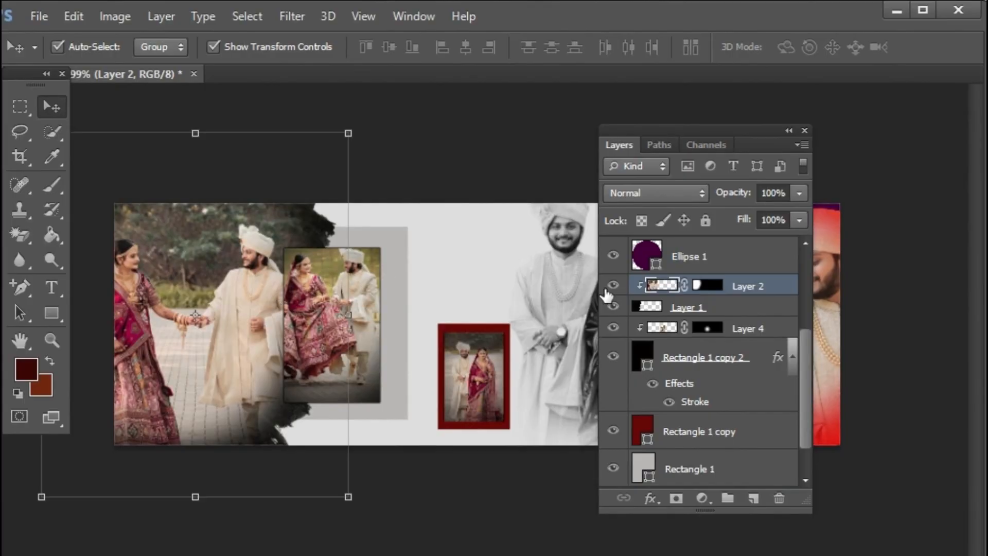
Step: Try fading the brush-stroke photo's outer edges by painting black on the Layer 2 mask with the size 2445 brush
click(720, 288)
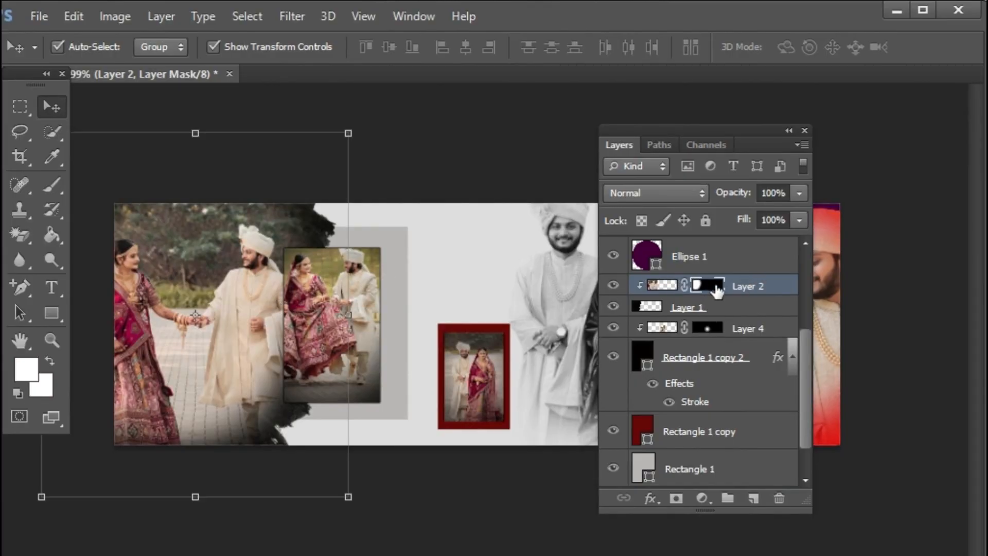
click(53, 161)
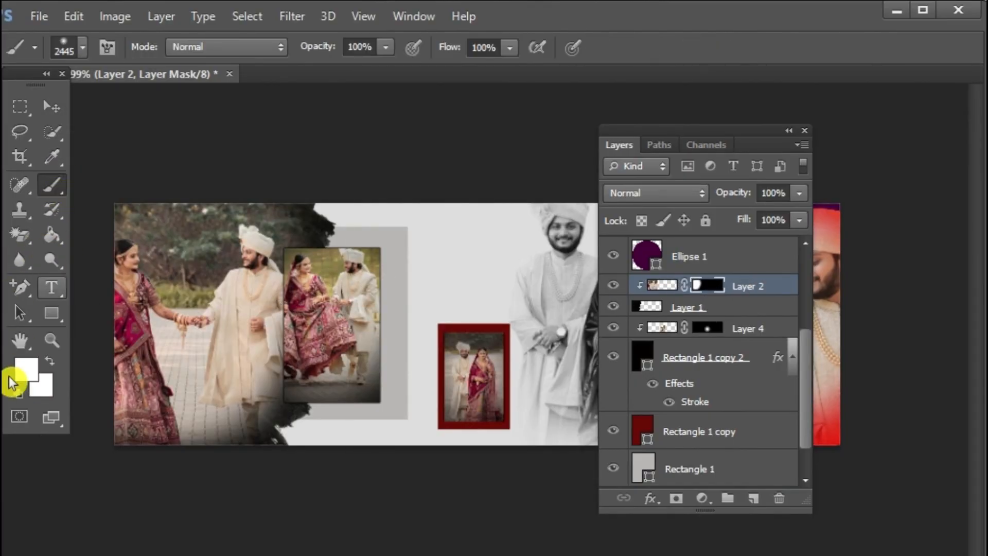
click(28, 373)
drag(362, 436, 471, 491)
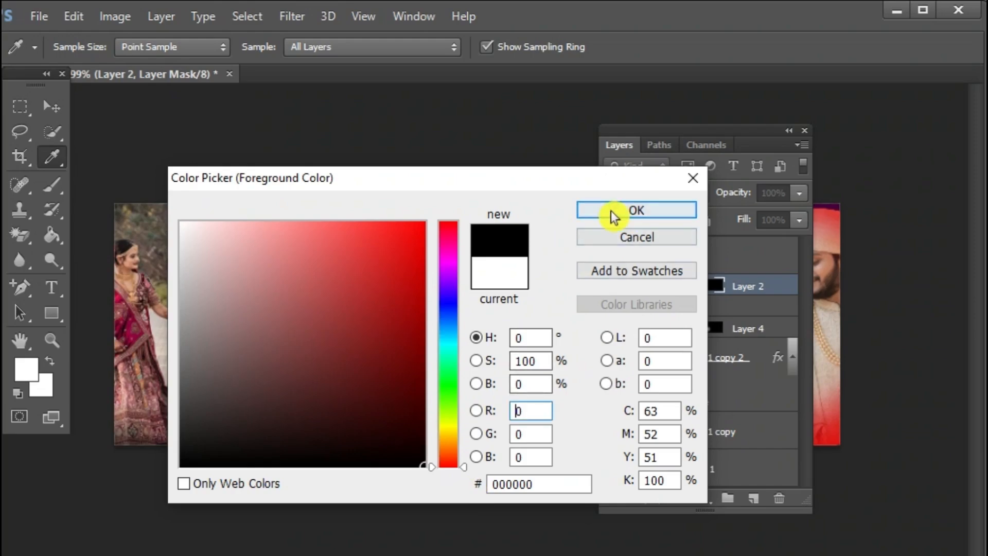
click(617, 210)
key(b)
mouse_move(362, 218)
mouse_down()
mouse_move(363, 331)
mouse_move(256, 490)
mouse_move(83, 434)
mouse_move(98, 238)
mouse_move(176, 154)
mouse_move(350, 175)
mouse_up()
click(64, 107)
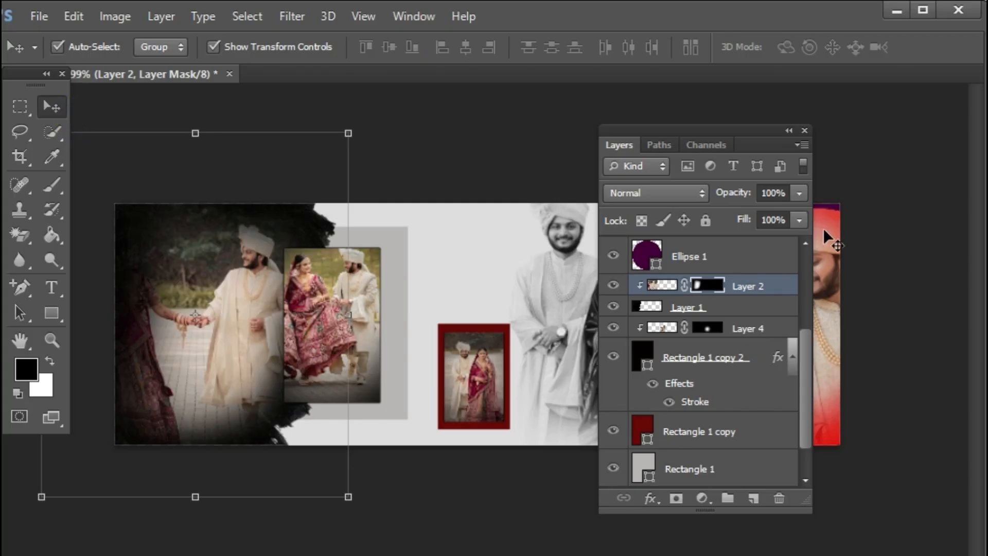
Step: Try a lower opacity on Layer 2, restore it to 100% and end the stray transform
click(799, 194)
mouse_move(740, 211)
mouse_down()
mouse_move(715, 216)
mouse_move(732, 218)
mouse_up()
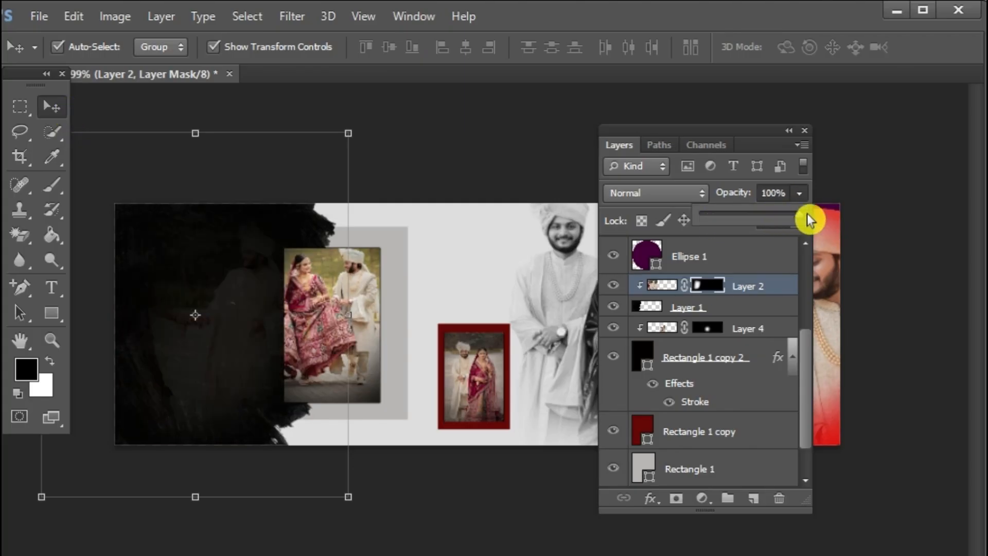
click(347, 497)
mouse_move(370, 518)
mouse_down()
mouse_move(433, 554)
mouse_move(374, 521)
mouse_up()
key(ctrl+z)
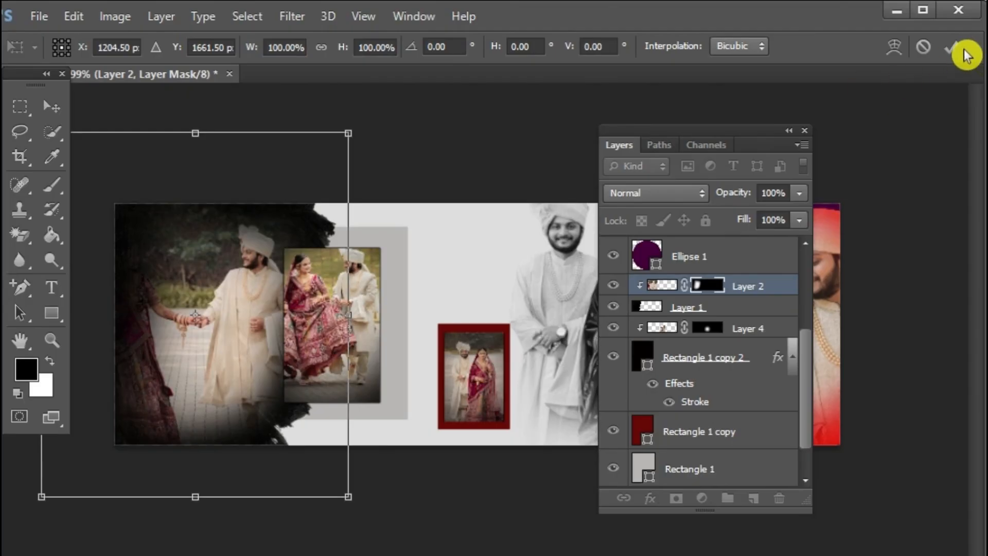
click(947, 46)
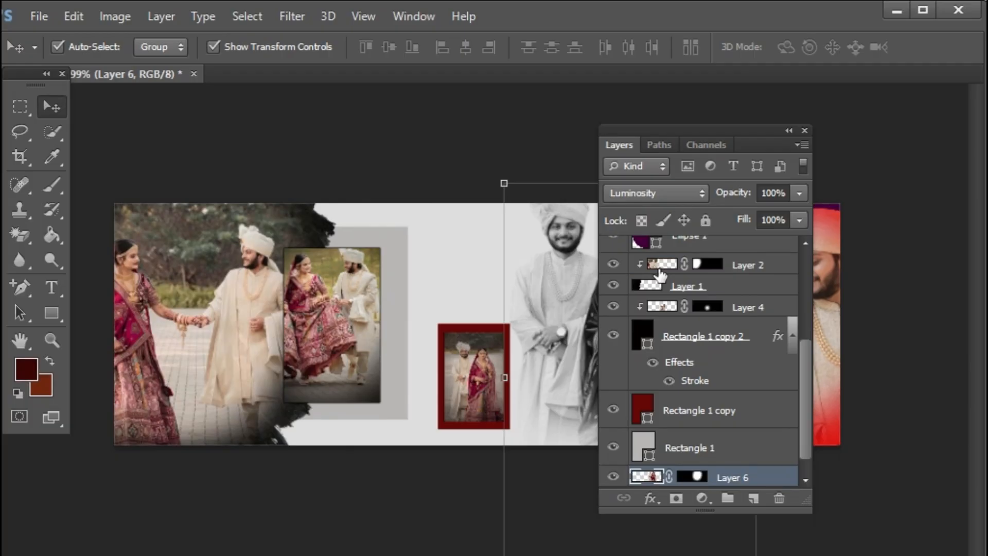
Step: Tint the brush-stroke photo's outer edges by painting soft dark red directly on Layer 2 with a size 2445 brush, undoing strokes that cover too much
click(661, 276)
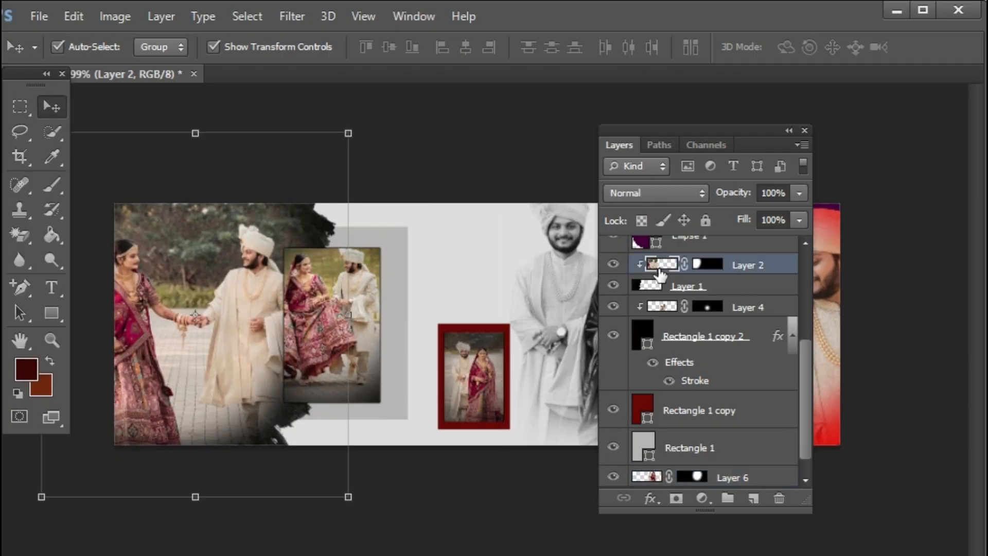
click(51, 185)
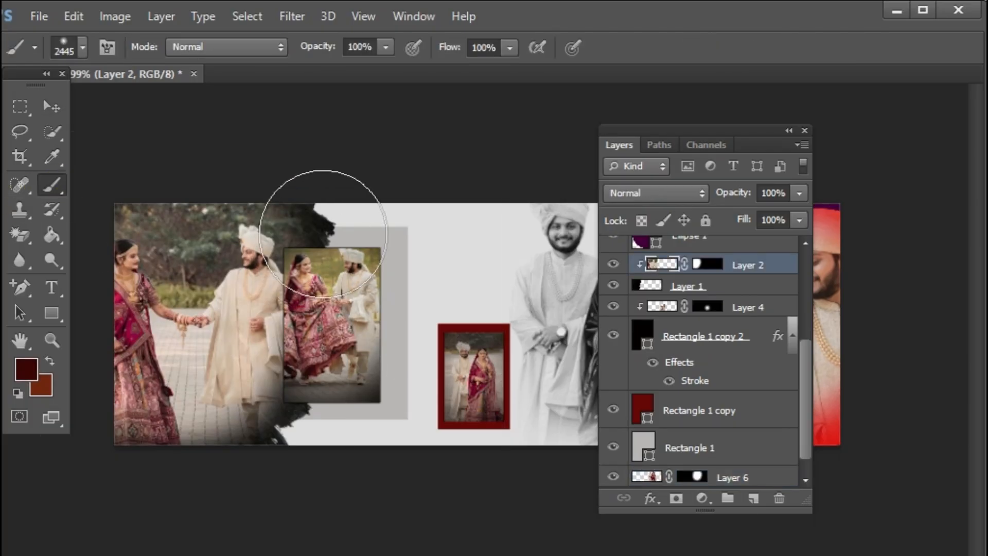
mouse_move(328, 322)
mouse_down()
mouse_move(194, 480)
mouse_move(99, 376)
mouse_move(99, 188)
mouse_move(111, 190)
mouse_up()
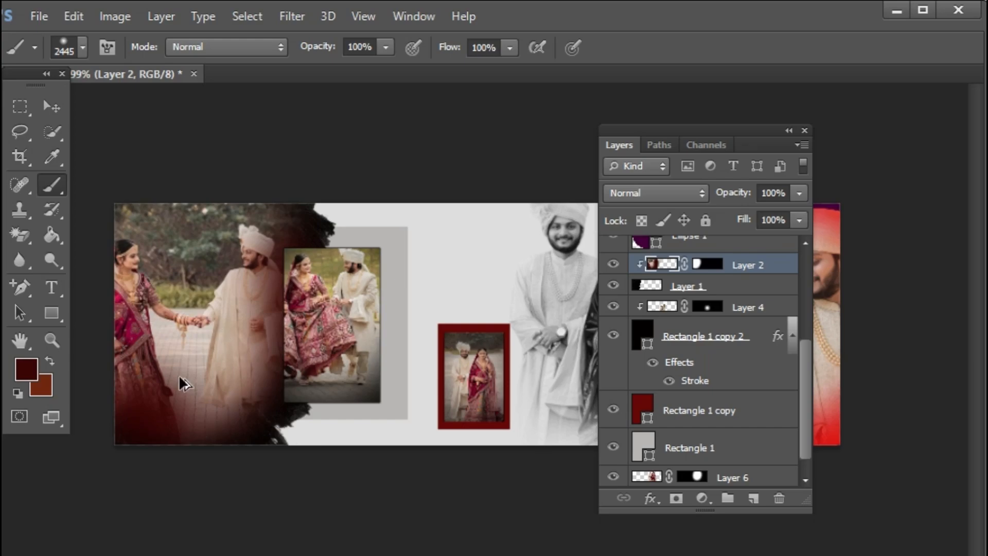
key(ctrl+z)
key(ctrl+alt+z)
key(ctrl+alt+z)
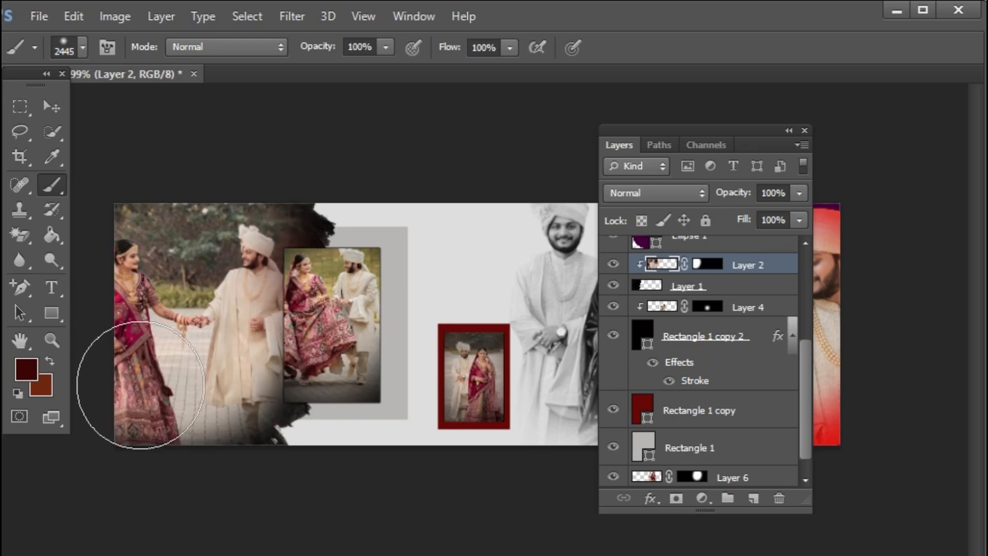
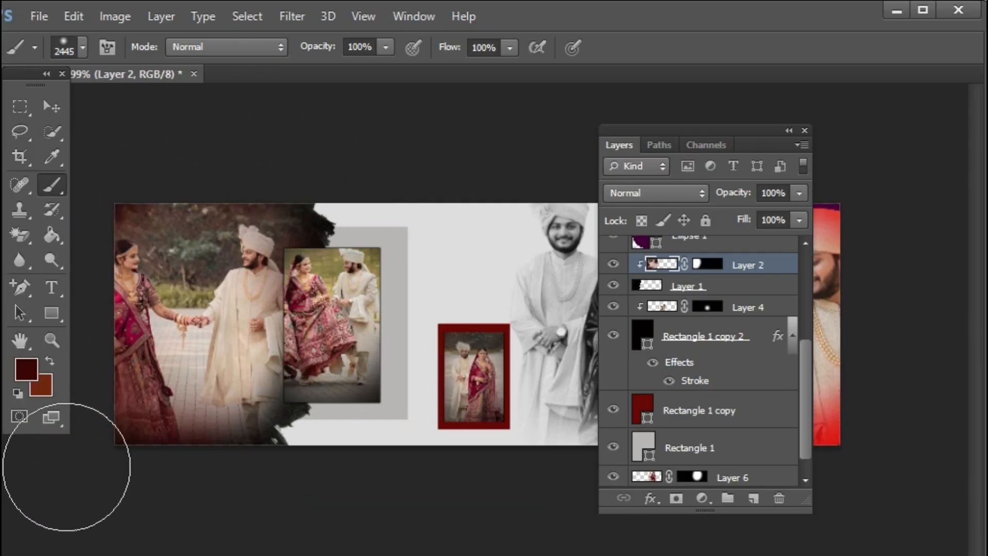
key(j)
Step: Test the opacity of the tinted photo layer, leave it at 100% and deselect all layers
click(45, 113)
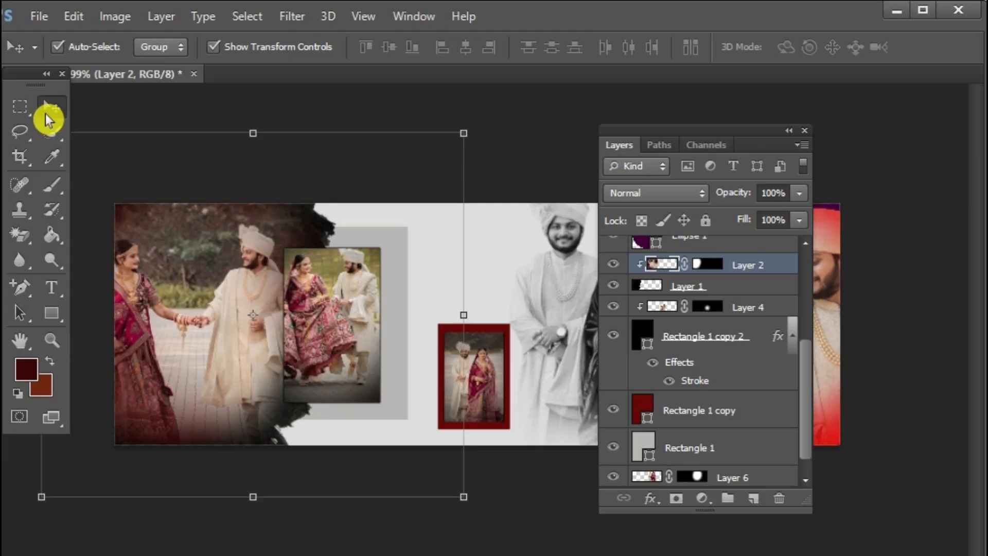
click(799, 194)
mouse_move(783, 206)
mouse_down()
mouse_move(771, 213)
mouse_move(800, 214)
mouse_up()
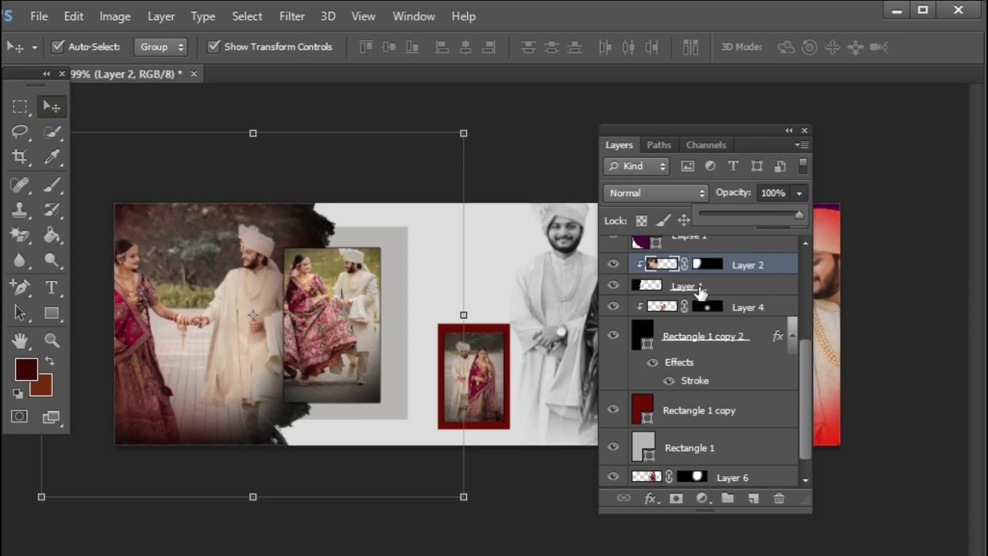
click(927, 325)
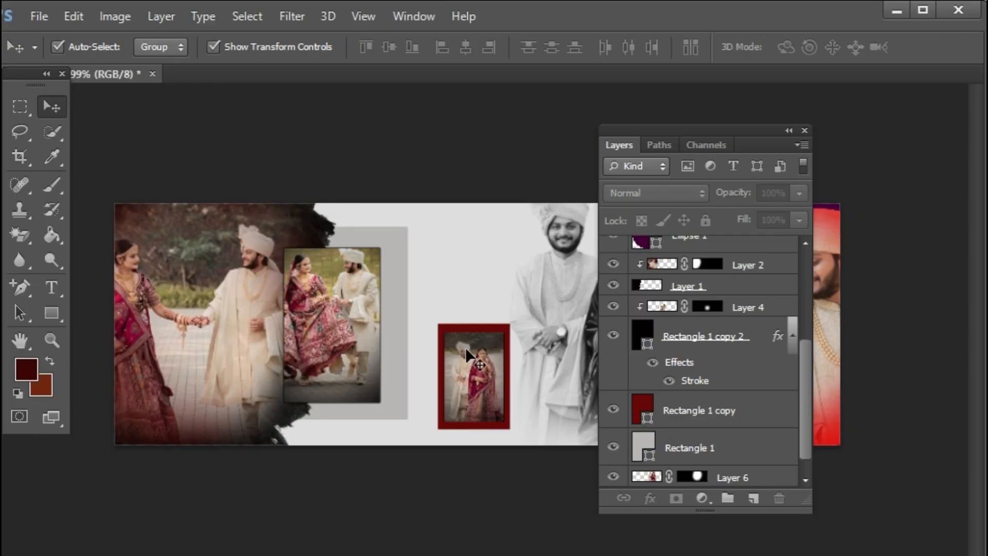
Step: Open the "welcome to our wedding" lettering image d1ad432734b42cc3a5a5e167322ee1fe.jpg from the wedding pnj folder
click(41, 17)
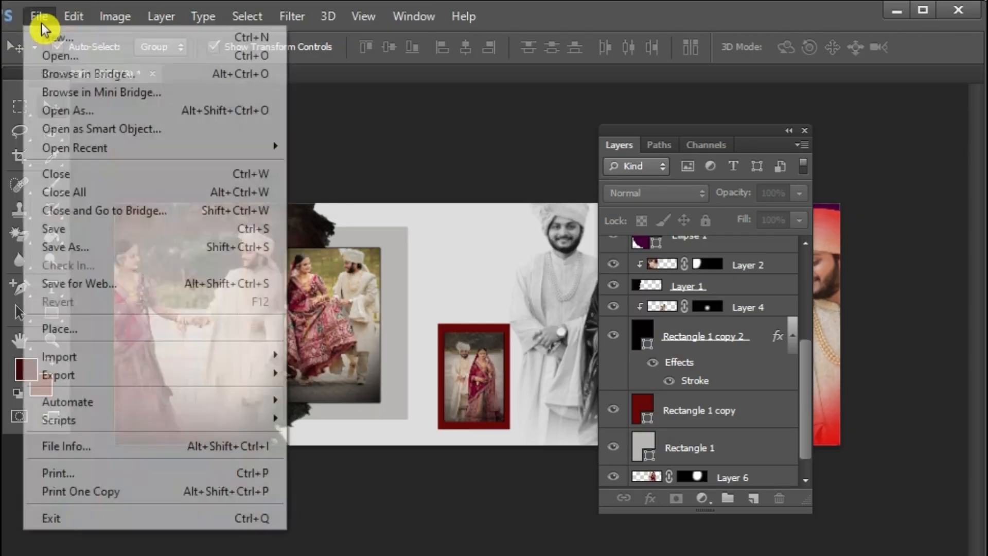
click(57, 56)
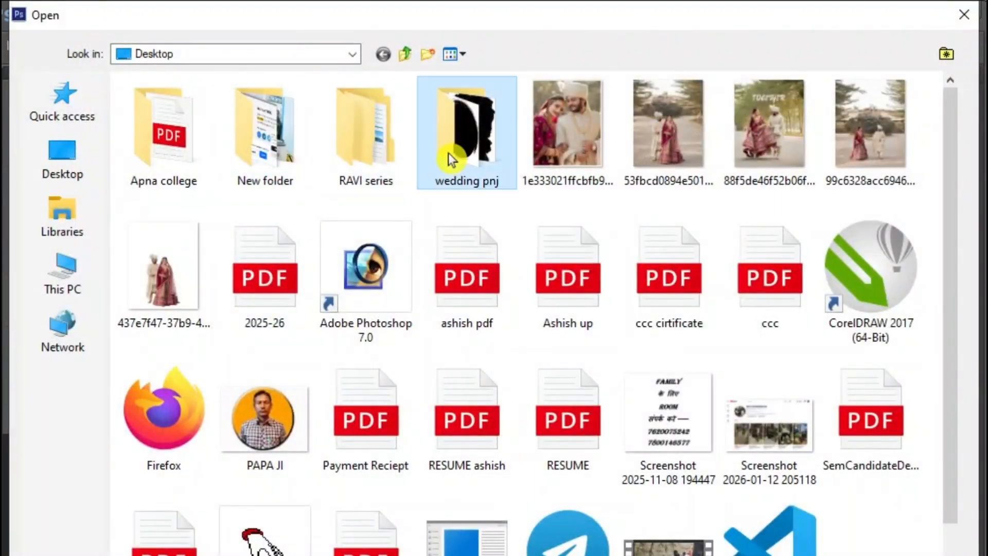
double_click(452, 154)
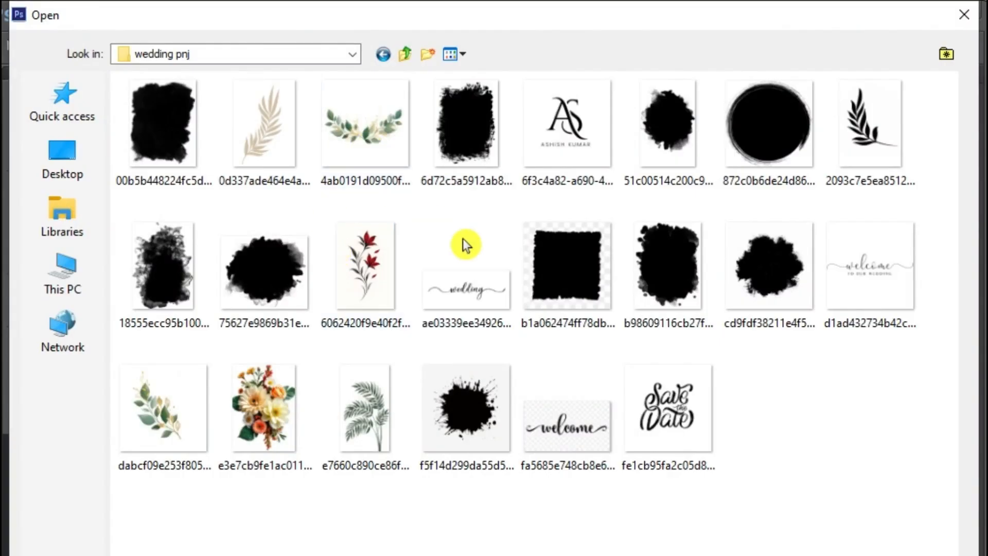
click(882, 270)
key(Return)
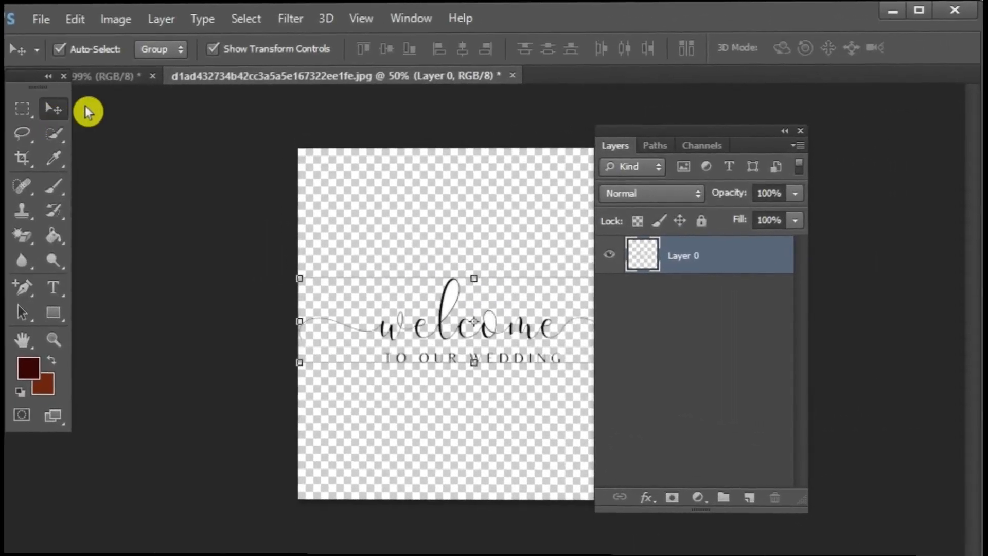
Step: Float the lettering image's window, copy its lettering onto the lower part of the brush-stroke photo and close the source image without saving
drag(304, 76, 562, 141)
drag(521, 333, 206, 390)
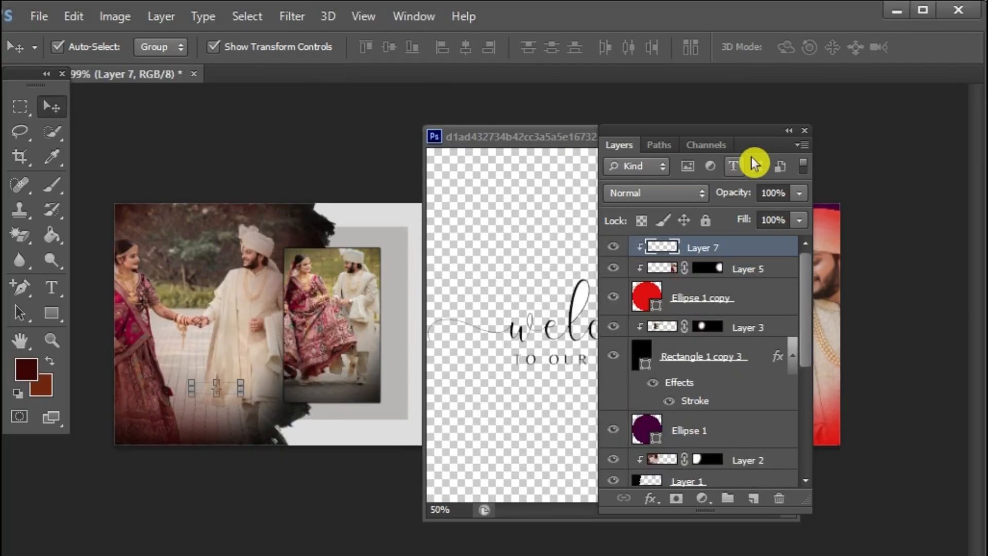
drag(542, 145, 222, 140)
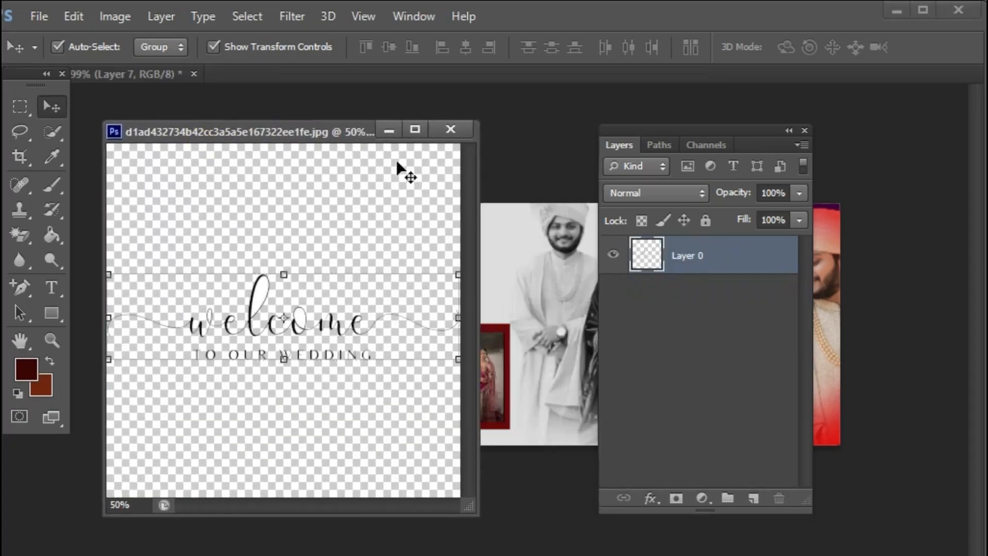
click(447, 134)
click(491, 260)
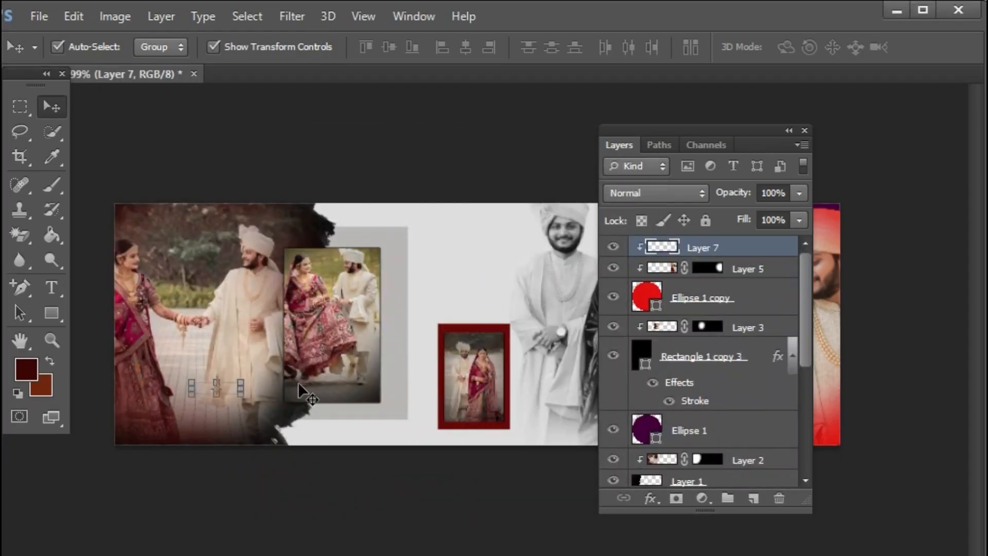
Step: Move the lettering's Layer 7 out of the clipping group to directly above Layer 3 and enlarge it to about 516%
drag(750, 256, 742, 317)
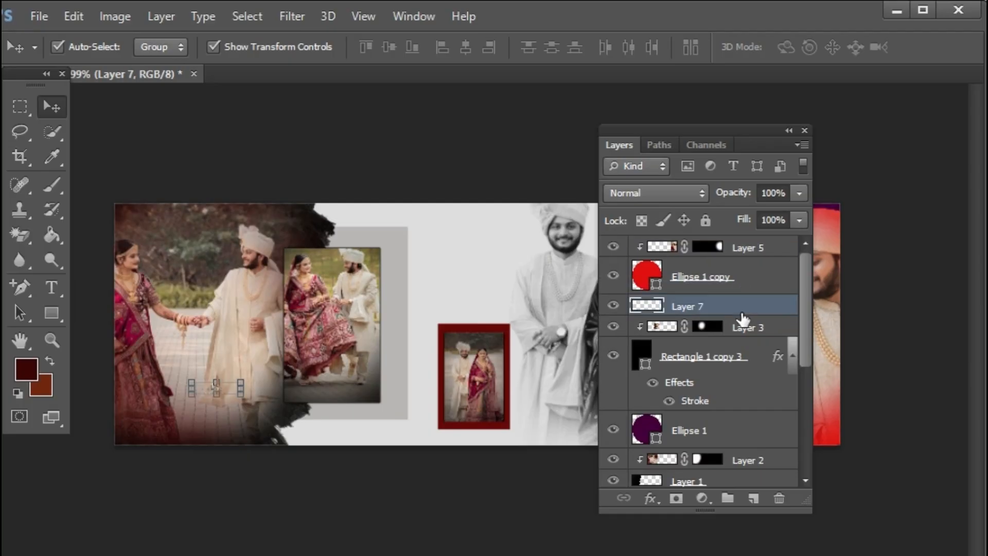
key(ctrl+t)
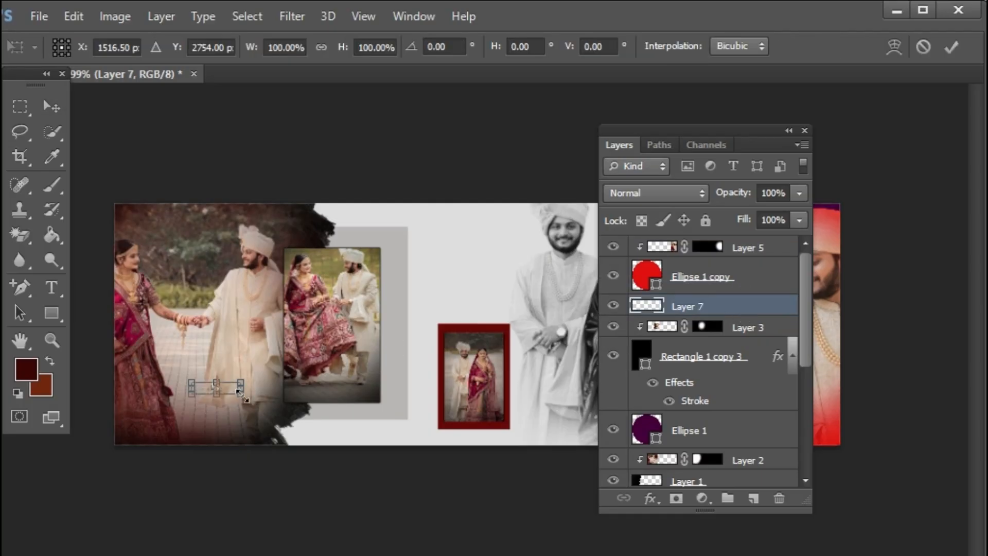
drag(240, 392, 342, 418)
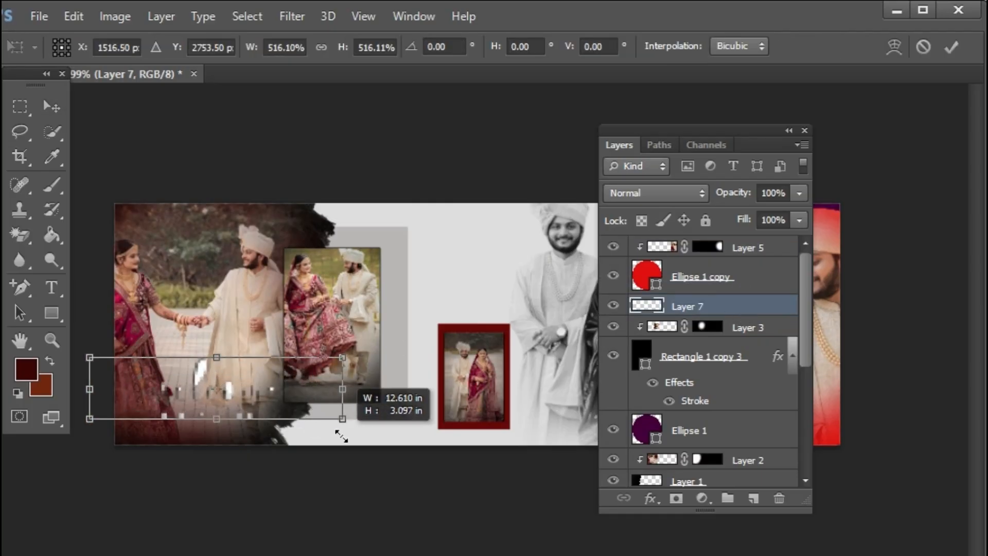
Step: Try the Screen blend mode on the lettering, set it to Multiply and shift it toward the brush-stroke photo's lower edge
click(660, 201)
click(629, 328)
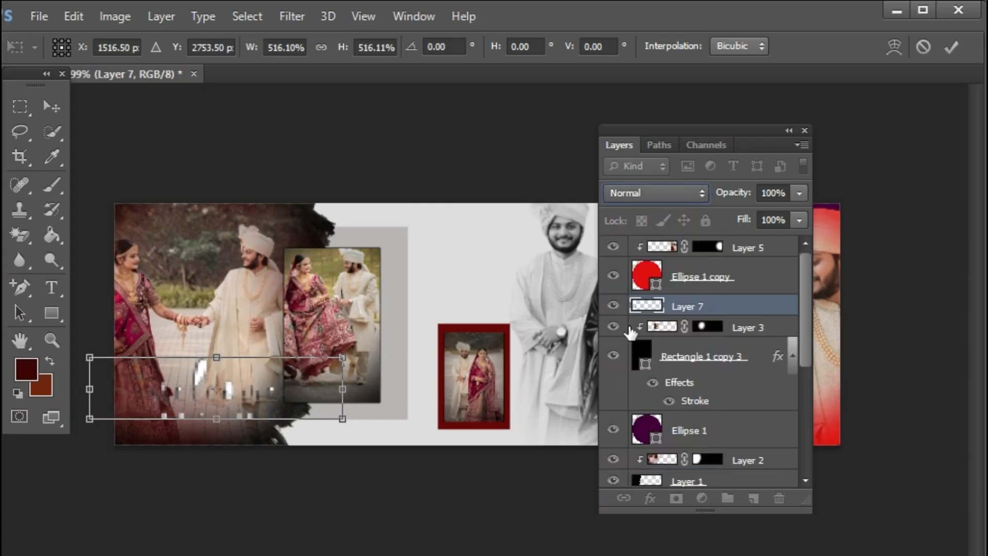
click(632, 194)
click(628, 365)
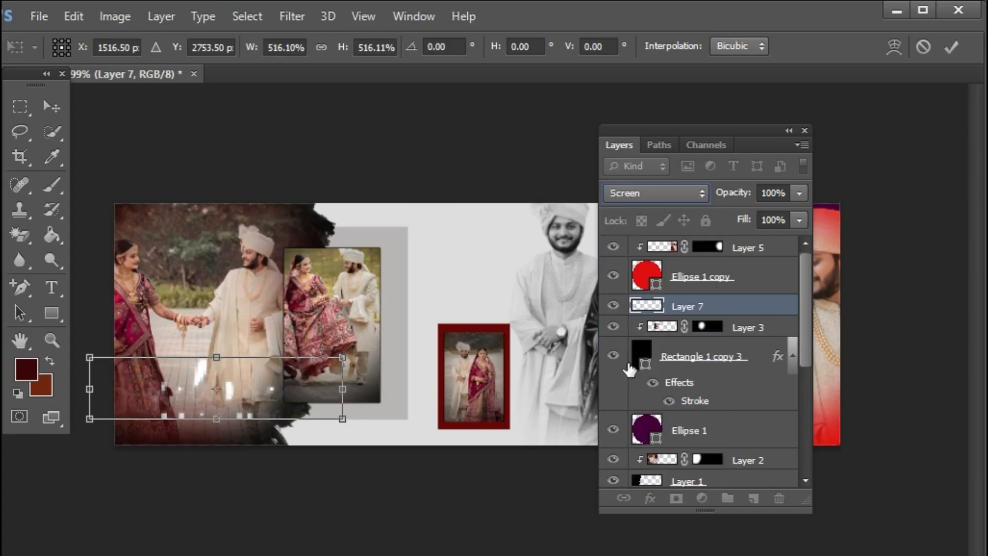
click(658, 196)
click(657, 197)
click(634, 197)
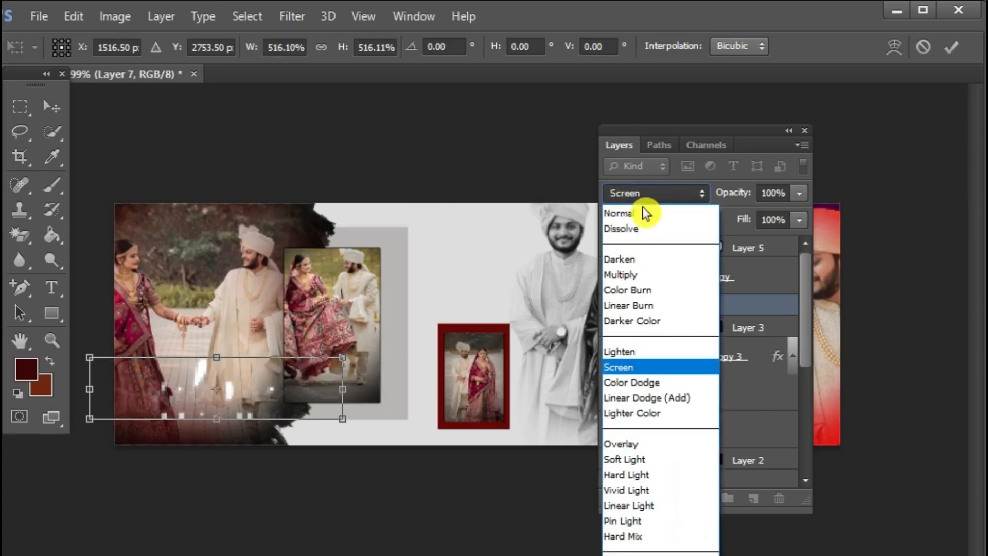
click(638, 274)
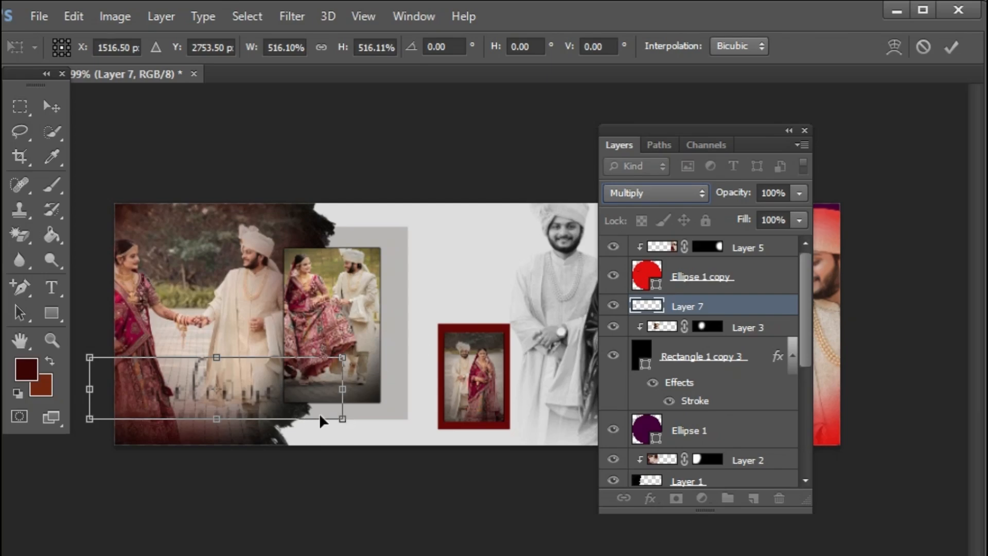
drag(261, 411, 254, 427)
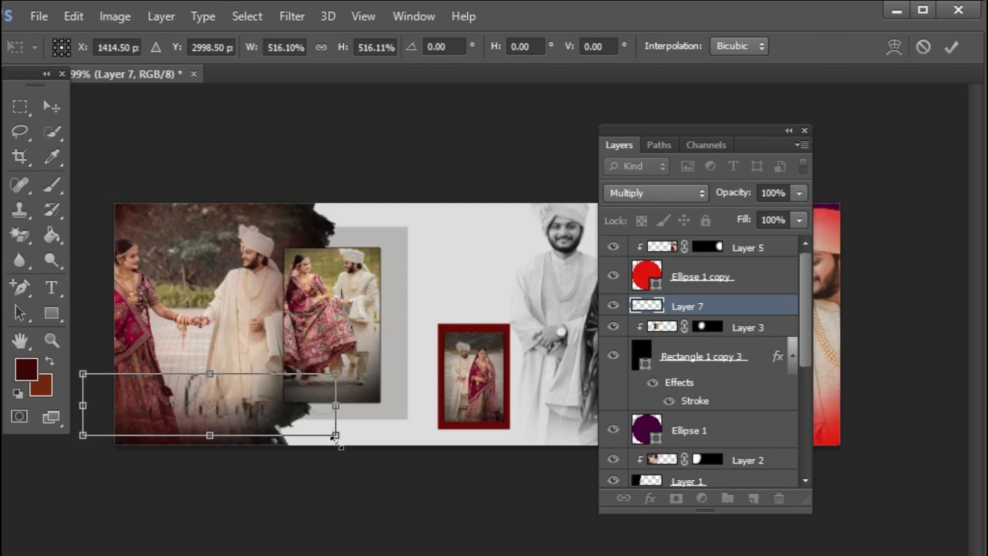
click(950, 46)
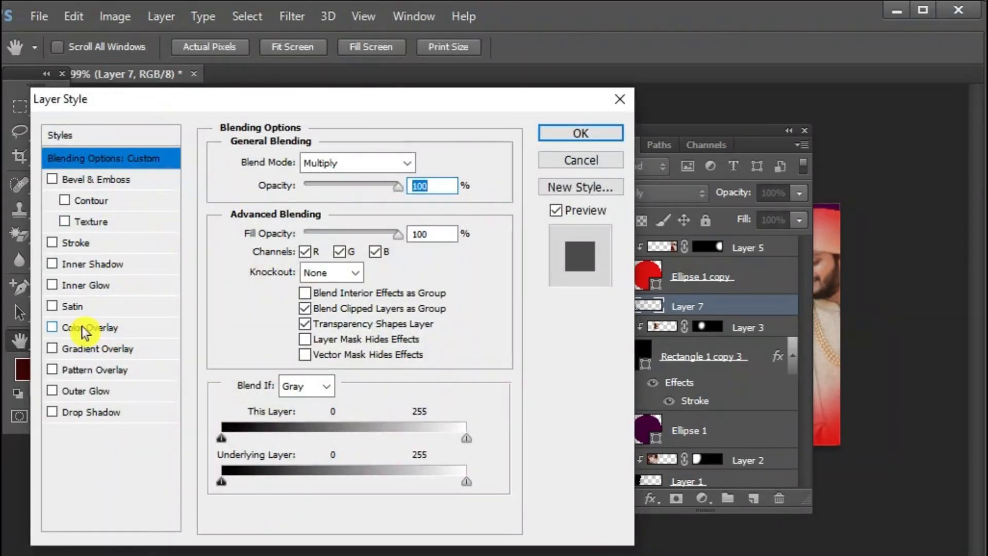
Step: Give the lettering a white (ffffff) Color Overlay and scale it down around its centre
click(85, 327)
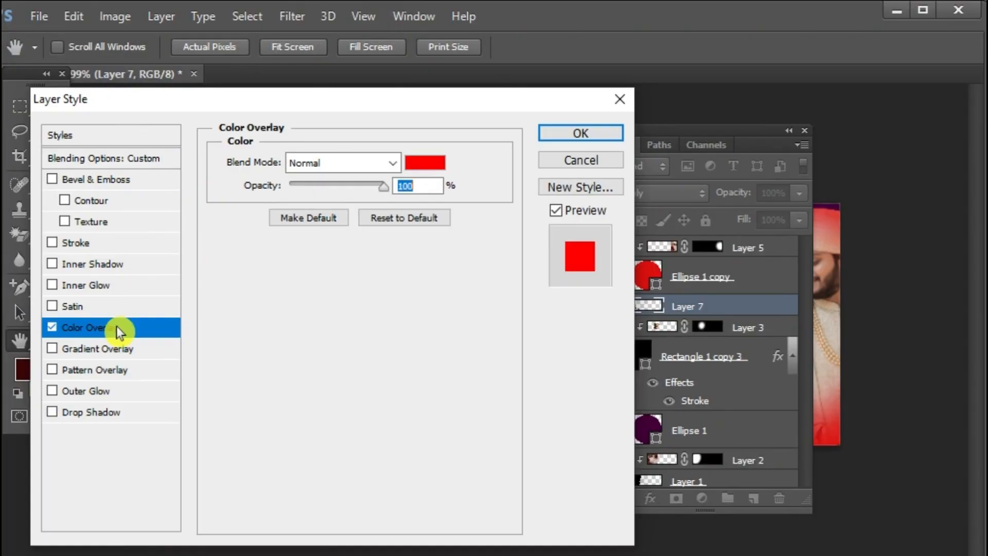
click(423, 163)
click(182, 225)
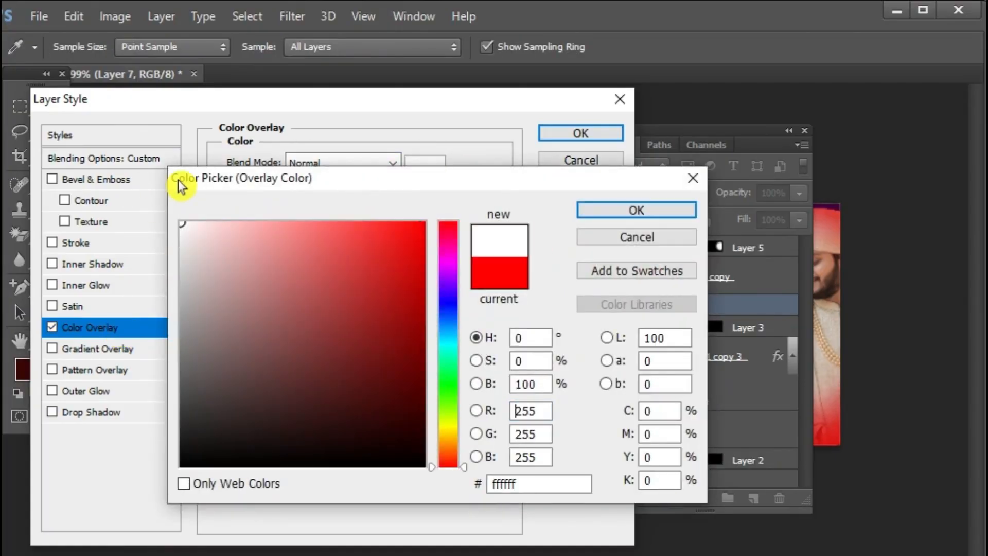
click(625, 215)
click(586, 138)
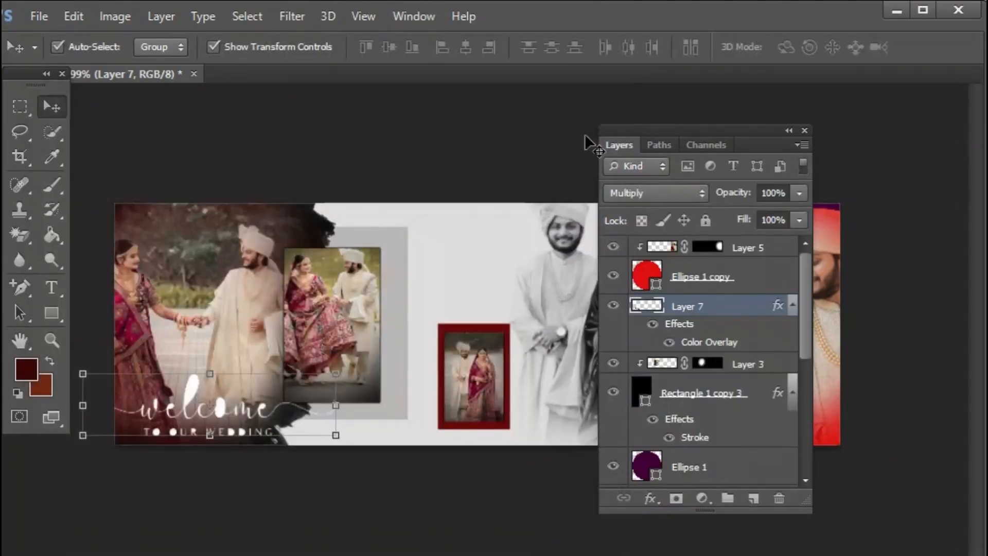
drag(331, 434, 297, 418)
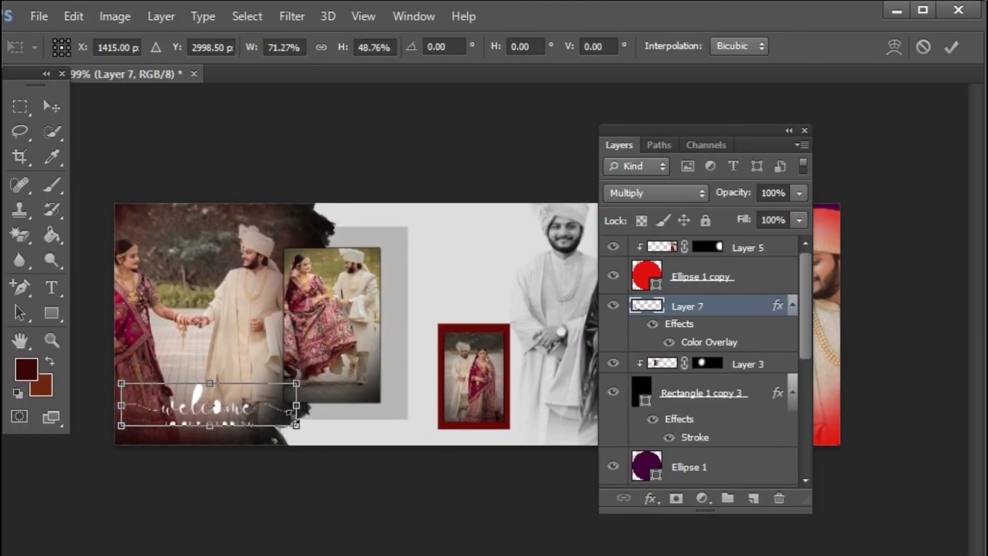
click(952, 47)
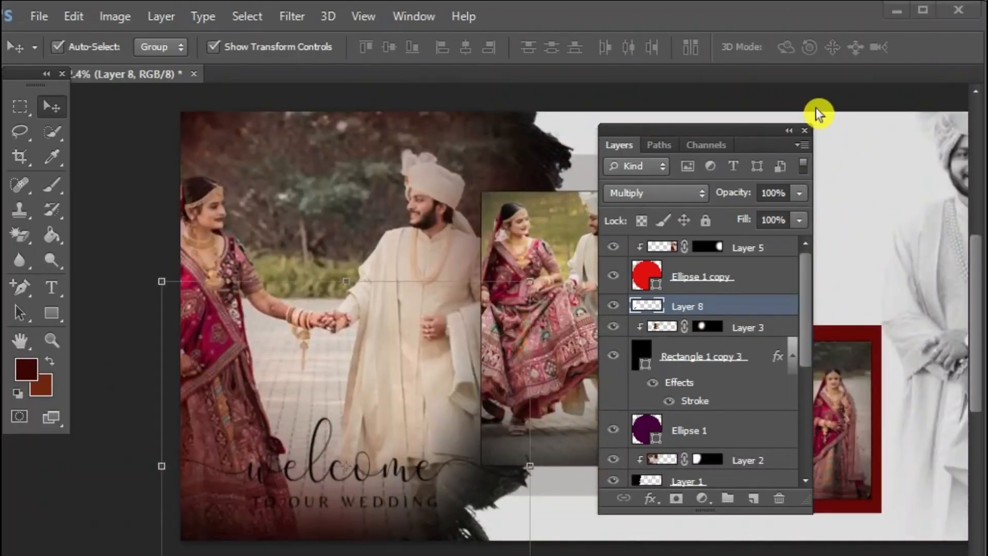
Step: Collapse the floating Layers panel and move the black "welcome to our wedding" lettering onto the lower part of the monochrome couple cutout
mouse_move(772, 130)
mouse_down()
mouse_move(717, 125)
mouse_move(765, 133)
mouse_up()
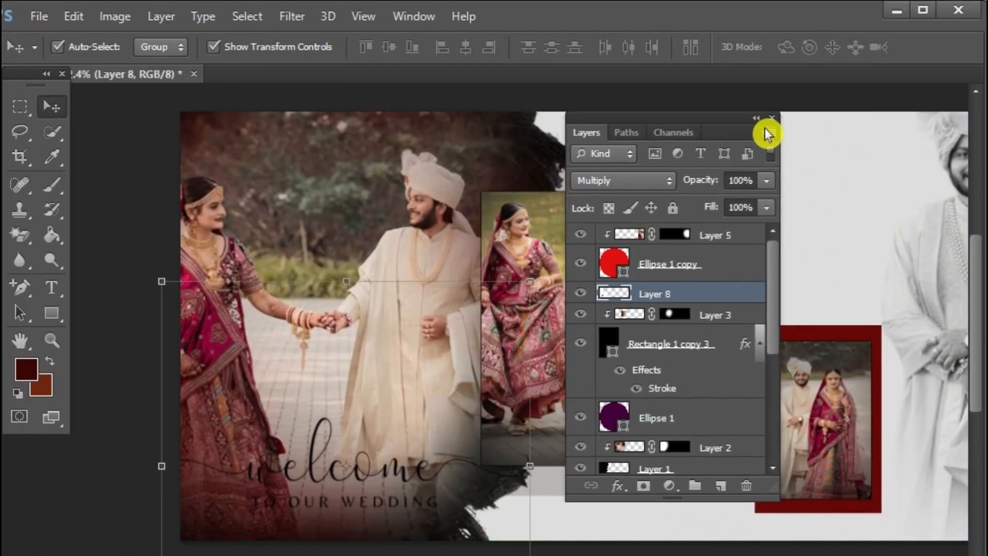
double_click(764, 133)
drag(252, 535, 809, 172)
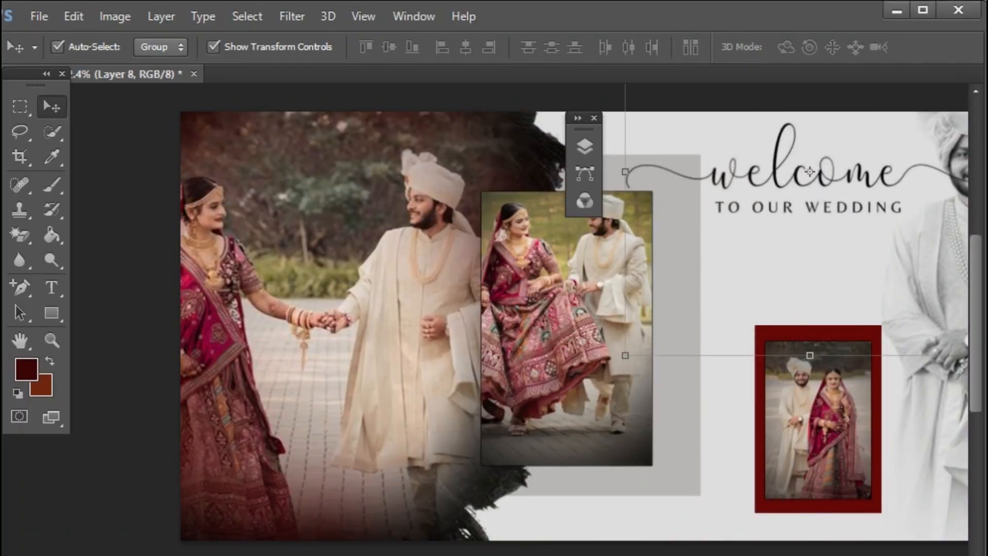
drag(426, 498, 152, 447)
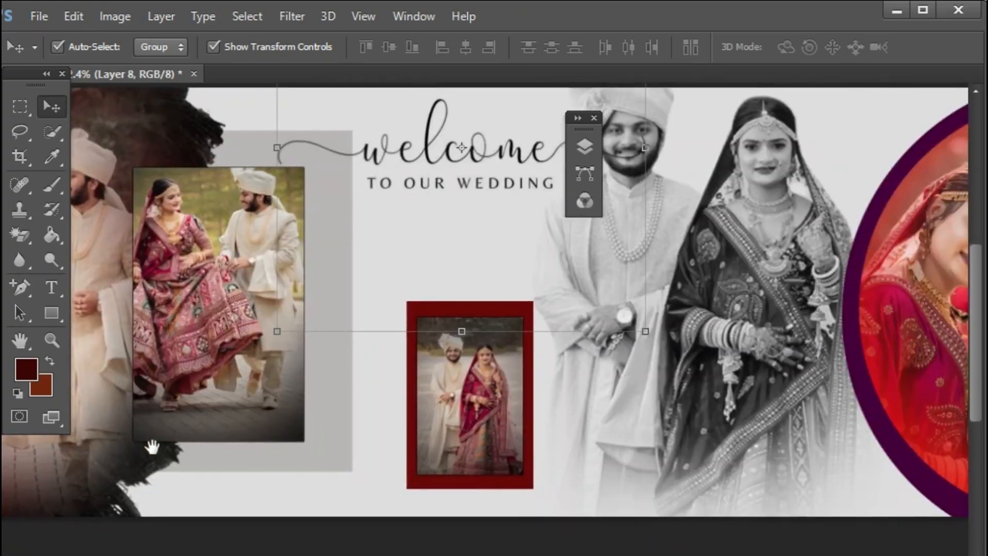
drag(449, 150, 744, 473)
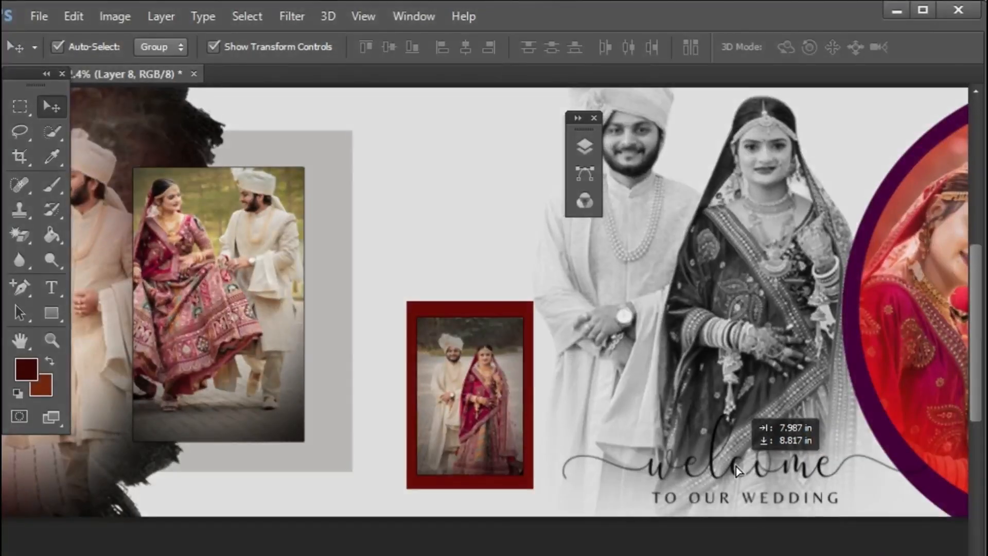
drag(736, 467, 734, 466)
key(ctrl+0)
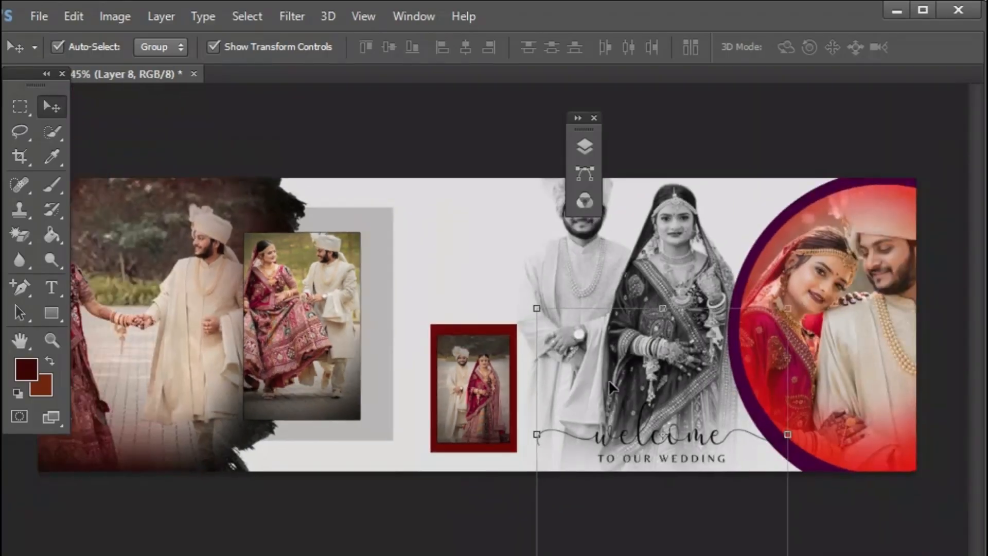
Step: Select the Background layer and open the beige leaf image 0d337ade464e4a7e86cdfd5fdfb8525b.jpg from the wedding pnj folder
right_click(430, 220)
click(486, 239)
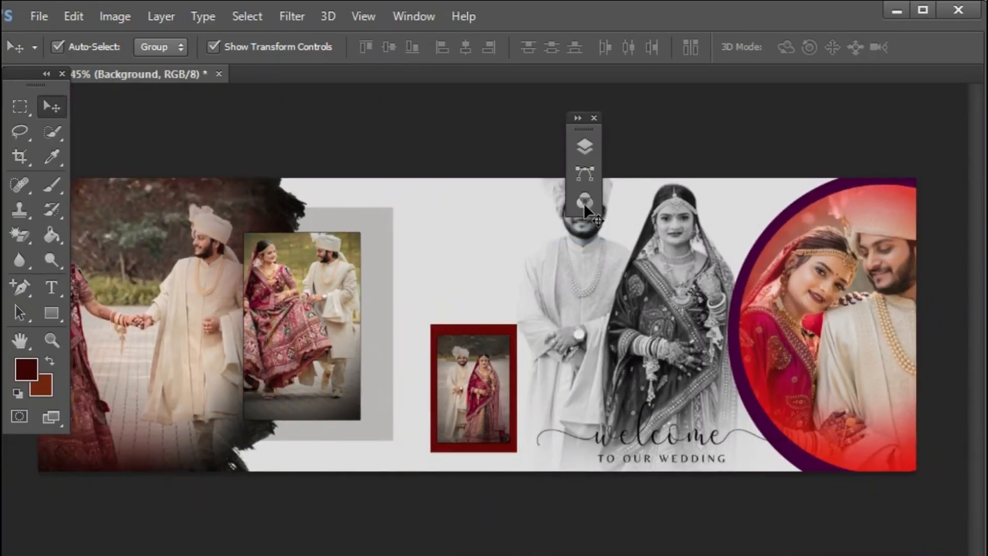
click(43, 15)
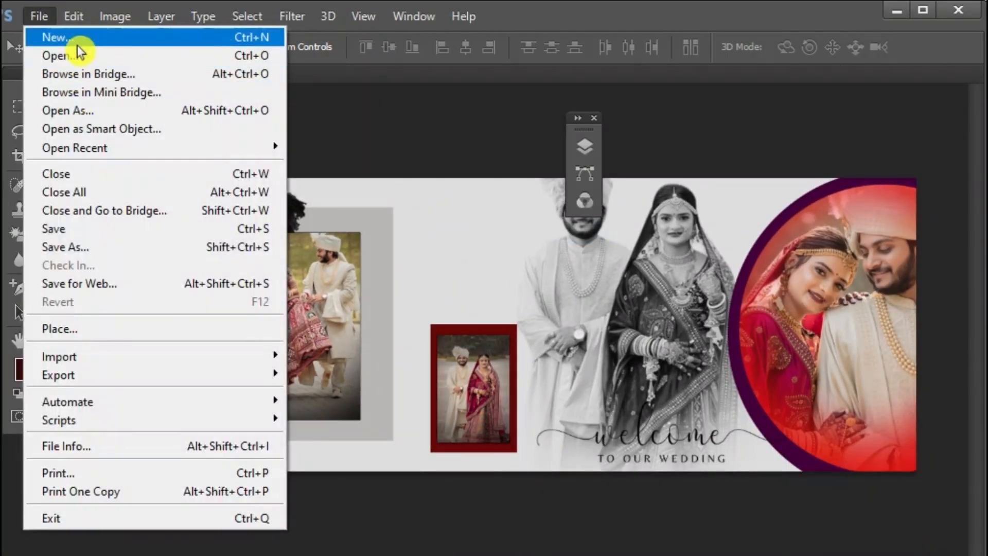
click(46, 36)
click(586, 188)
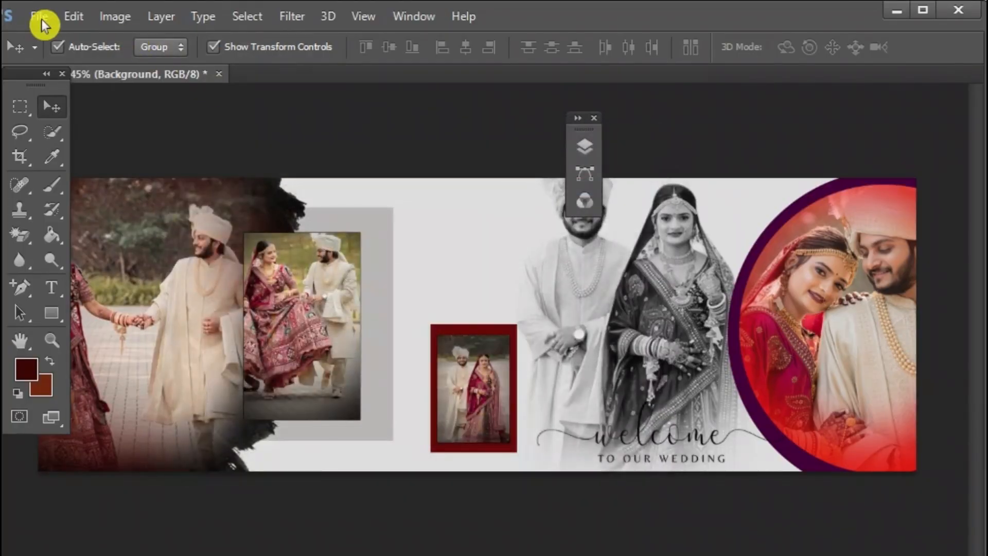
click(41, 20)
click(54, 63)
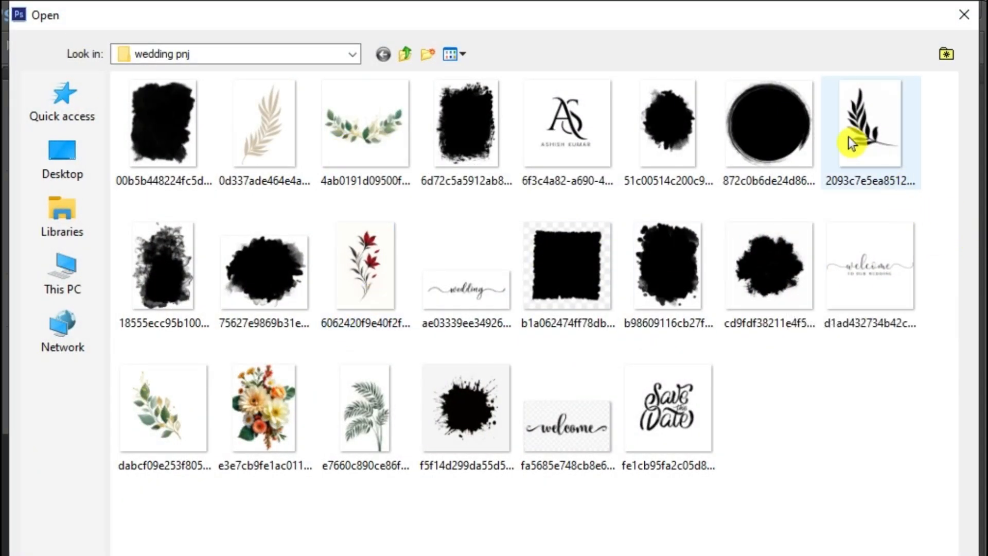
click(247, 110)
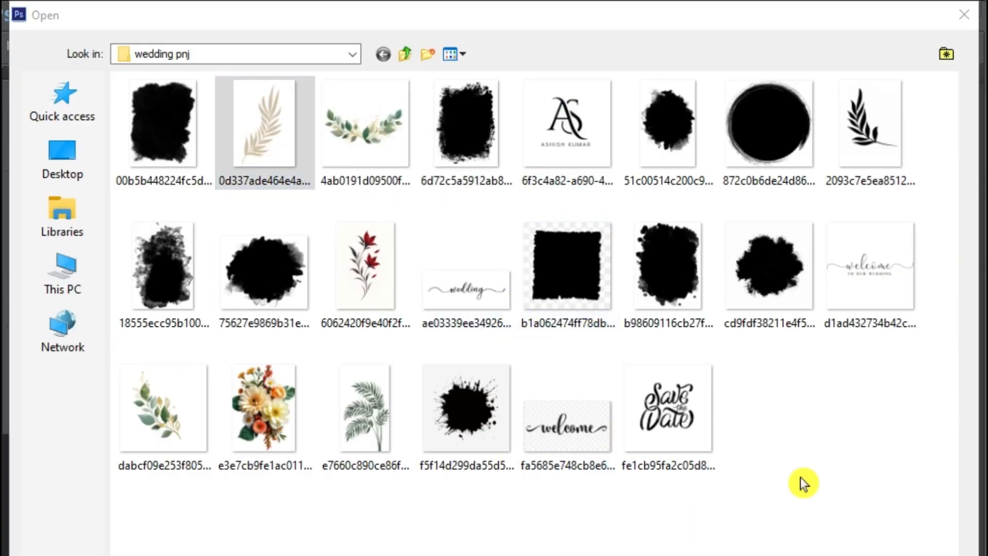
key(Return)
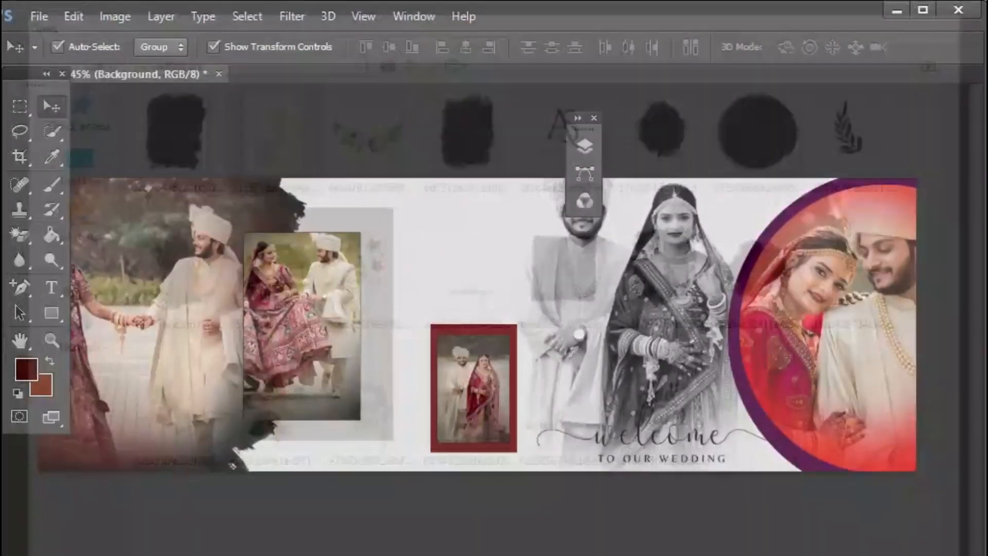
Step: Erase the leaf image's white background, float its window, copy the leaf above the red-framed photo and close the source without saving
click(27, 238)
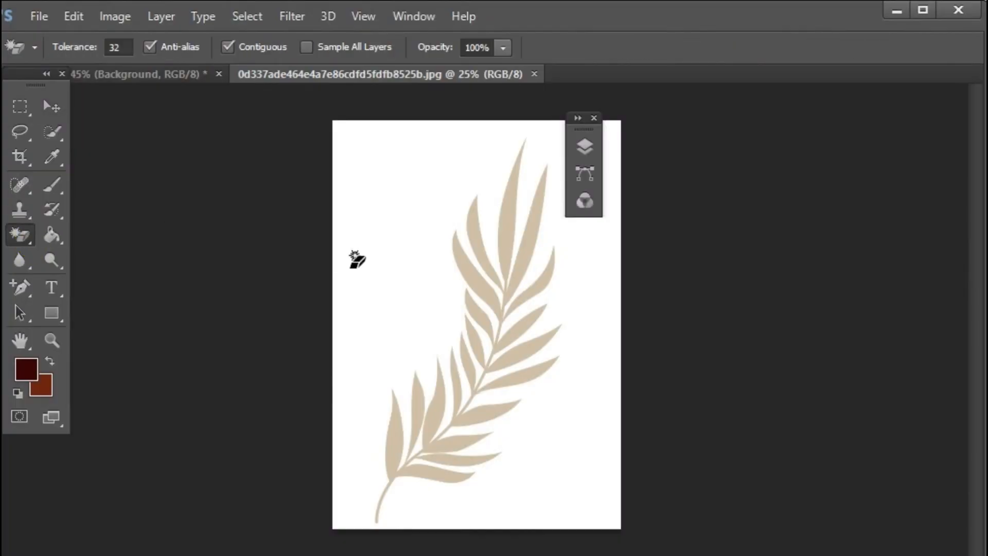
click(353, 259)
click(45, 111)
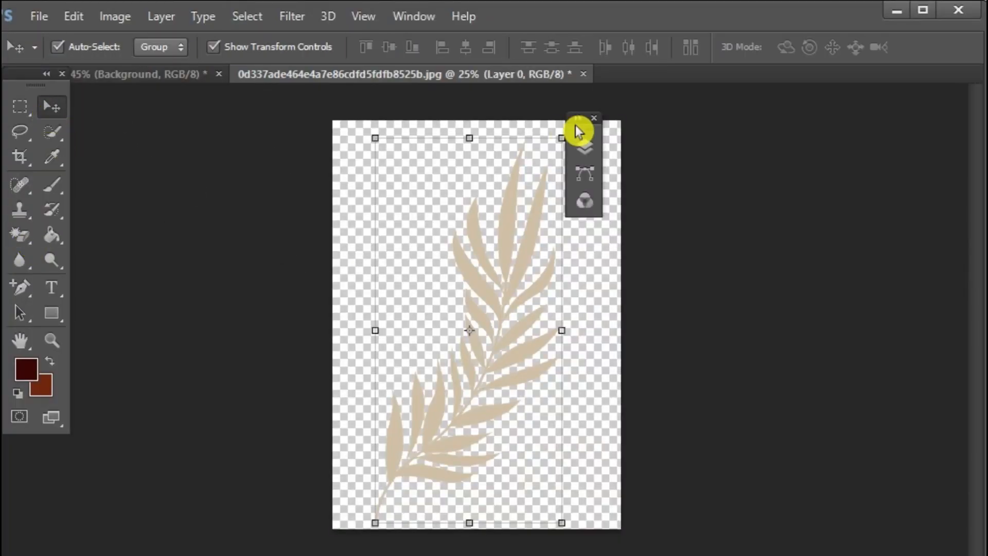
drag(441, 72, 116, 172)
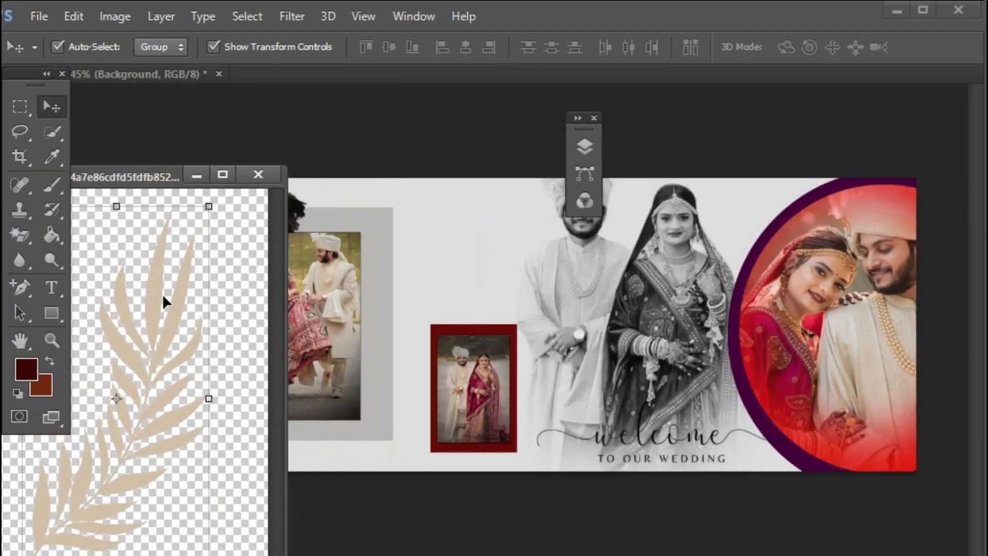
drag(162, 293, 442, 260)
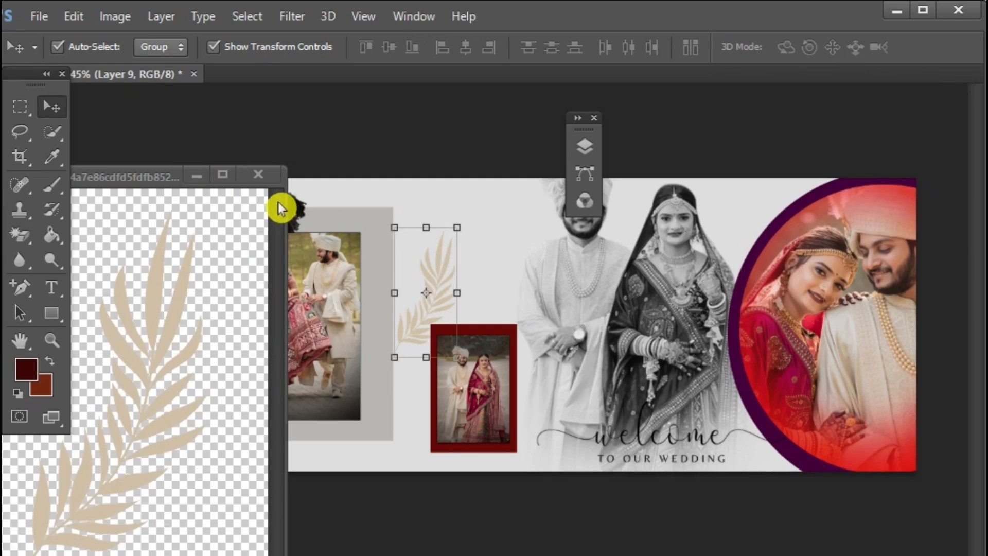
key(ctrl+w)
click(465, 265)
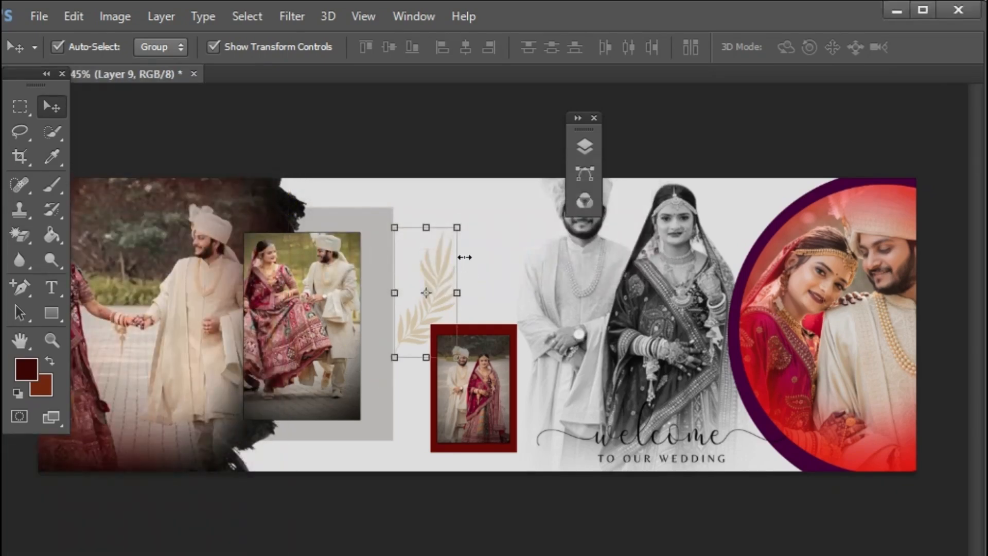
Step: Rotate the leaf about 112°, enlarge it to about 253% and place it at the page's upper edge behind the grey rectangle
drag(464, 215, 490, 336)
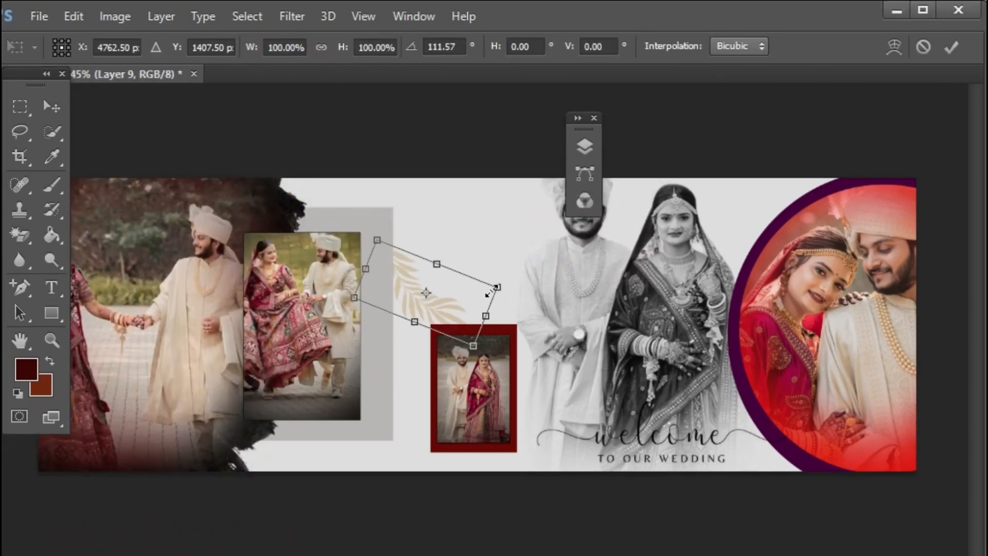
drag(396, 264, 391, 174)
drag(462, 254, 529, 335)
drag(456, 264, 427, 251)
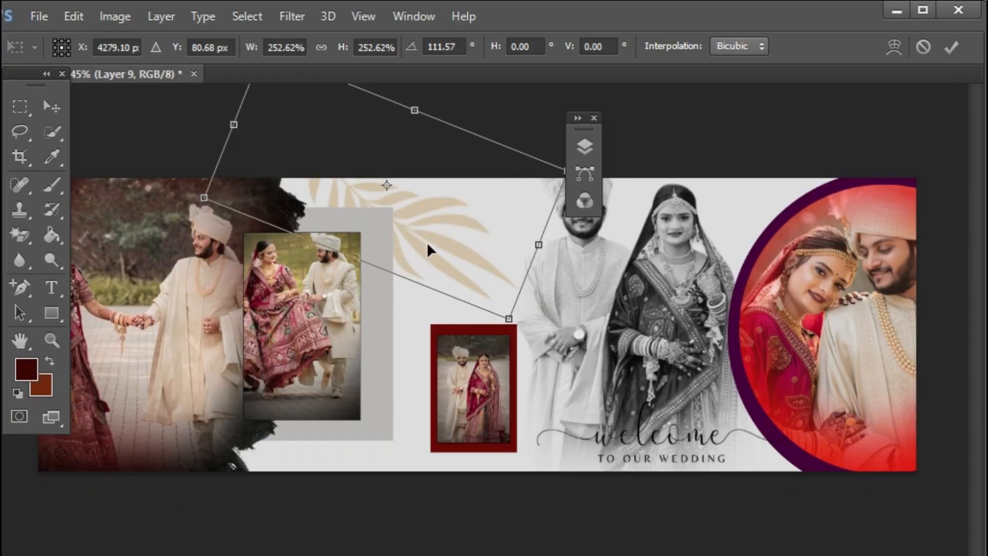
click(951, 47)
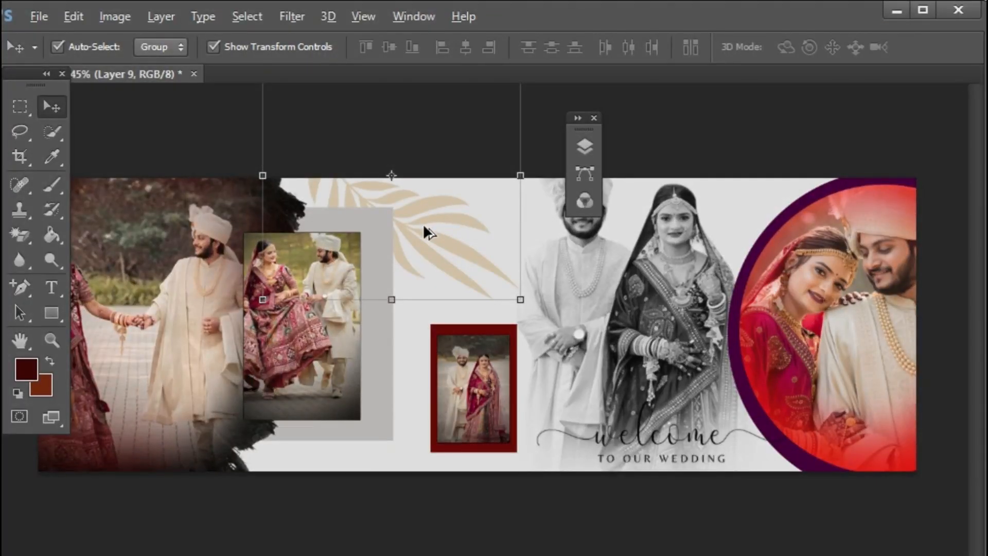
Step: Duplicate the beige leaf to the page's lower edge behind the red-framed photo and select the Background layer
drag(424, 227, 513, 428)
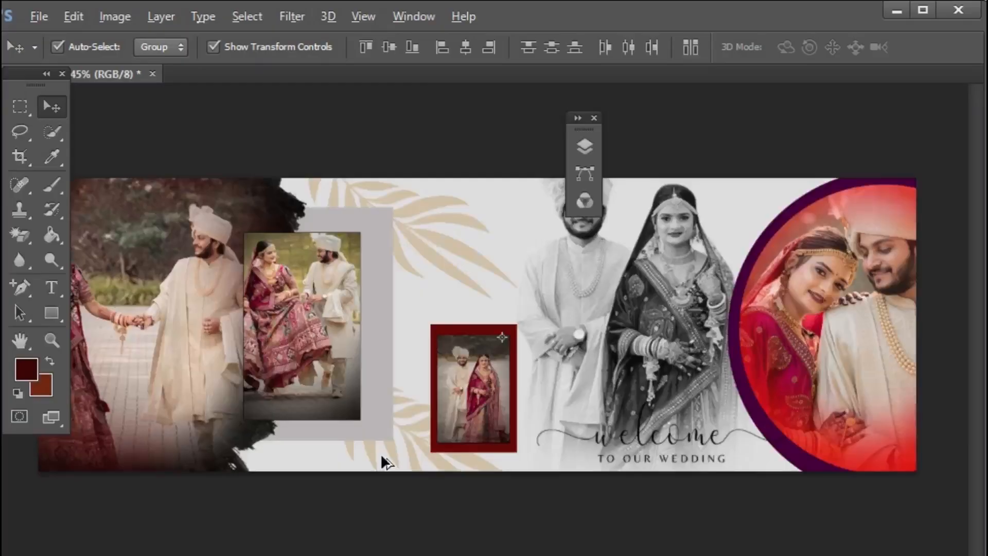
drag(381, 453, 438, 425)
right_click(389, 444)
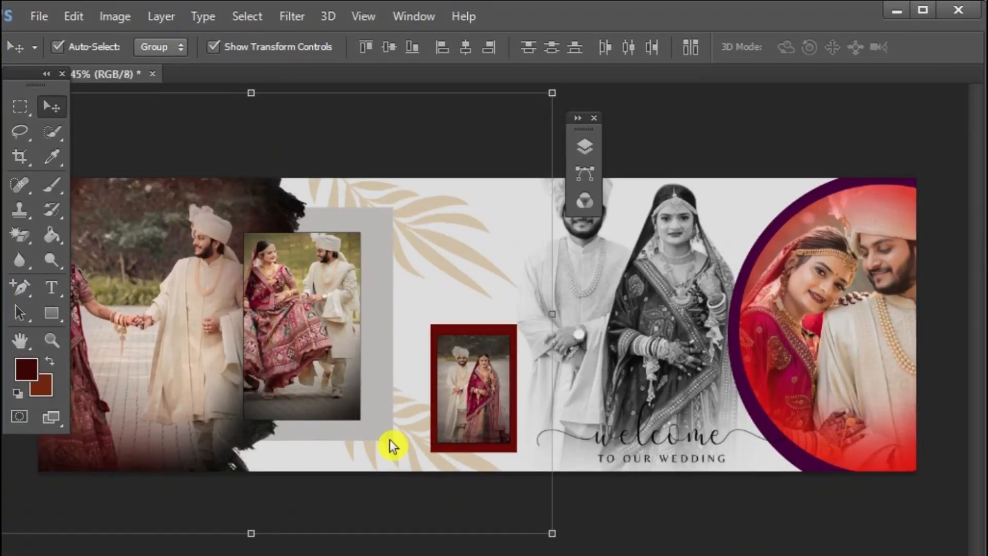
click(403, 454)
right_click(403, 451)
click(415, 458)
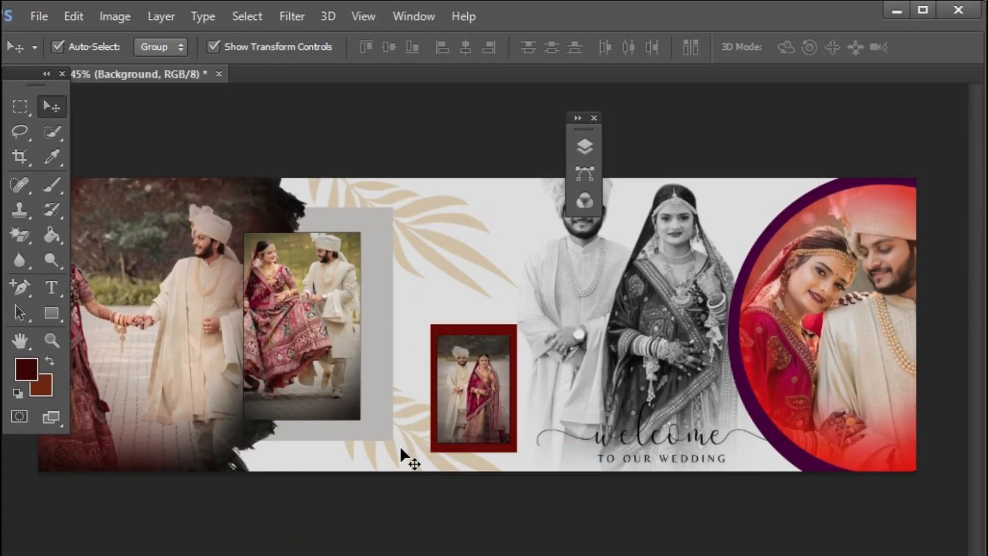
right_click(400, 446)
click(439, 459)
right_click(402, 421)
click(414, 428)
Step: Duplicate the upper beige leaf to the page's upper edge behind the purple-bordered circle and select the Background layer
right_click(416, 228)
click(443, 241)
drag(464, 253, 829, 243)
right_click(507, 278)
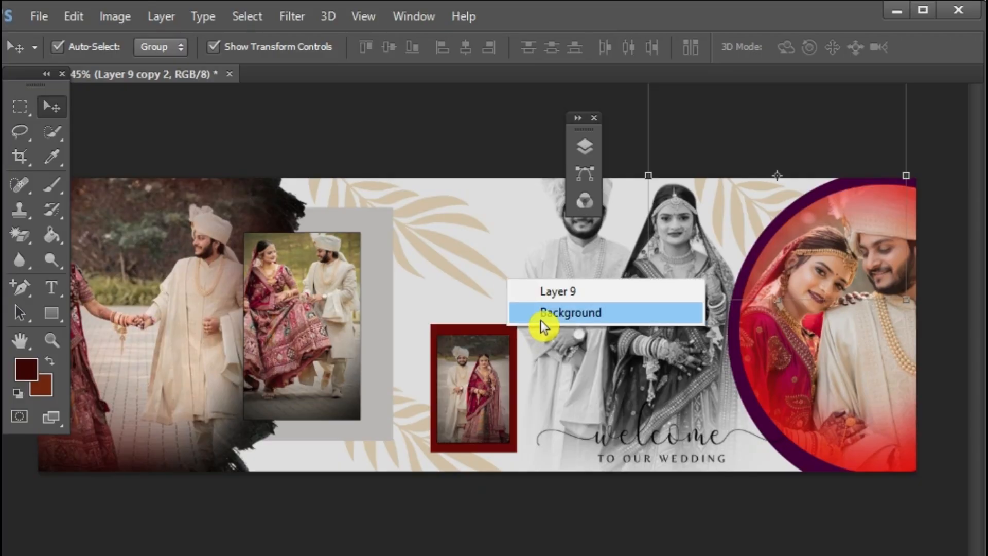
click(540, 312)
Step: Examine the whole album page's layout, checking how the leaves, photos and lettering balance
scroll(485, 318, down, 2)
scroll(484, 315, up, 1)
scroll(485, 318, up, 2)
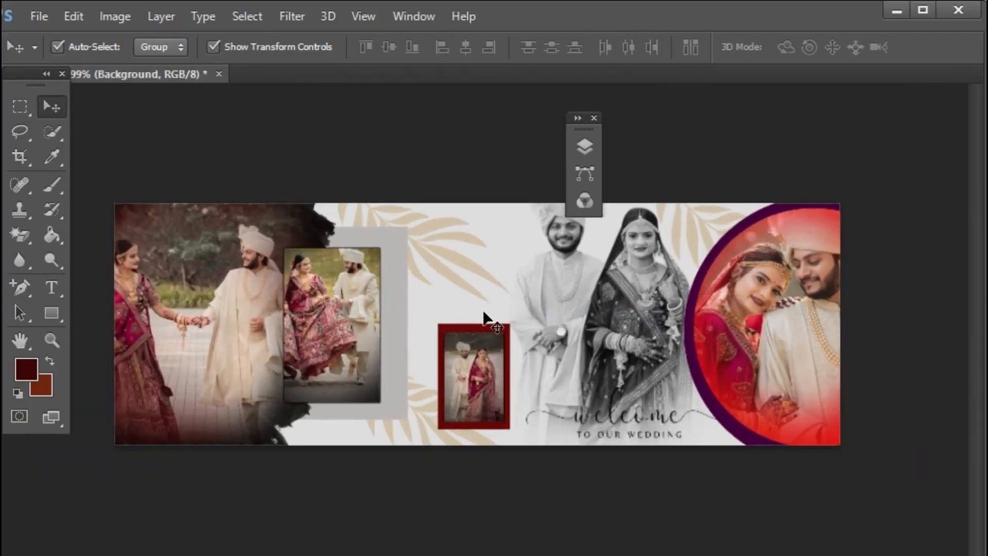
scroll(485, 318, down, 1)
scroll(485, 318, down, 1)
scroll(485, 318, up, 1)
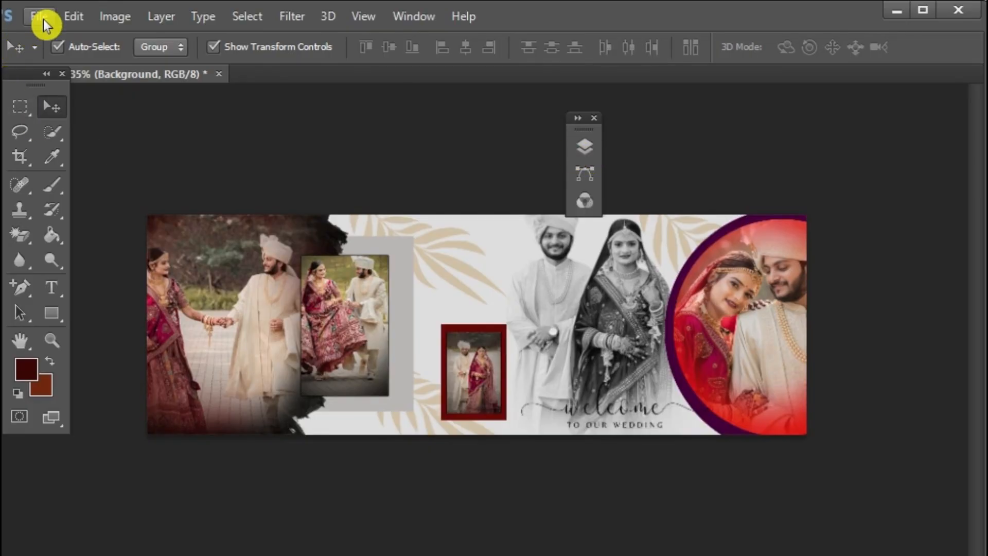
scroll(319, 275, up, 3)
scroll(320, 275, down, 1)
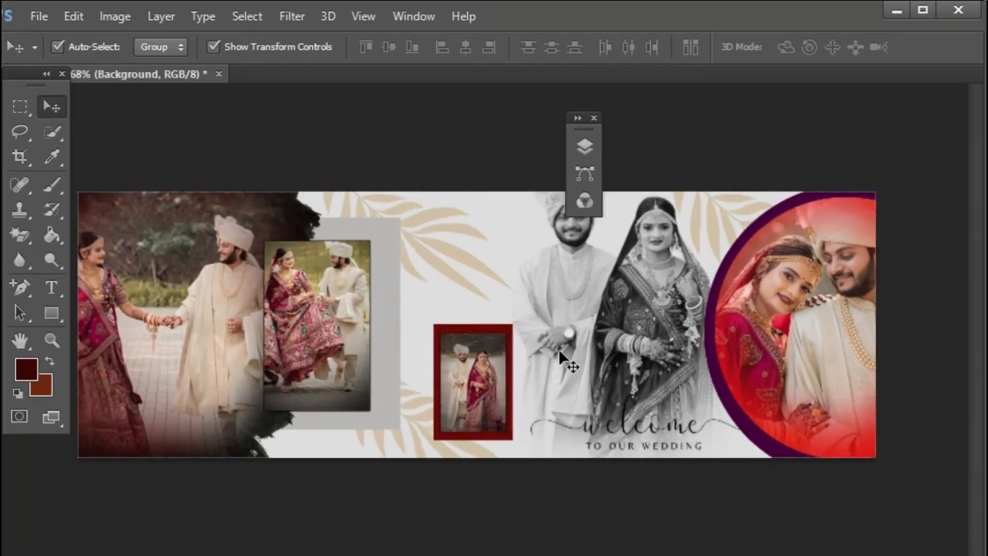
scroll(559, 349, down, 2)
scroll(563, 344, up, 1)
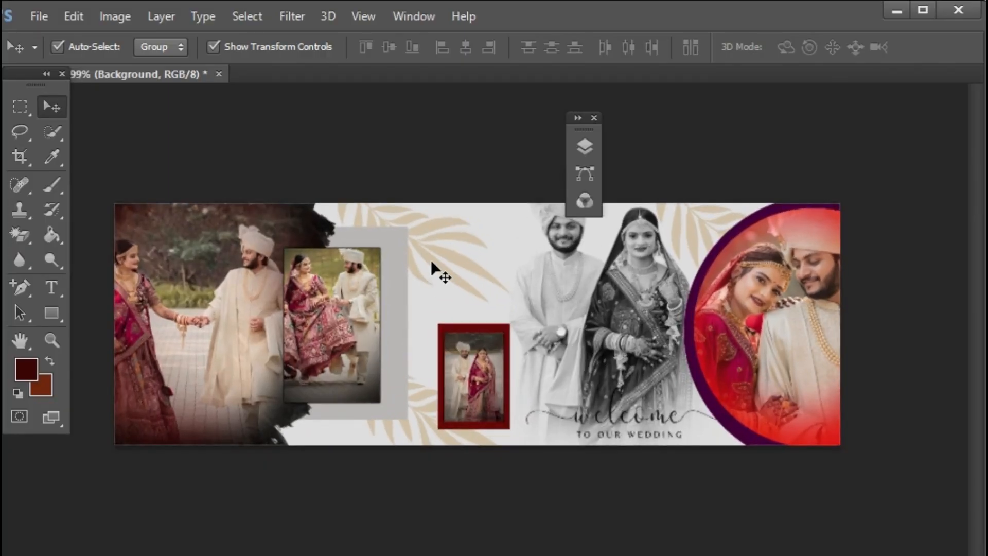
Step: Shift the "welcome to our wedding" lettering slightly left on the monochrome cutout and select the Background layer
click(617, 434)
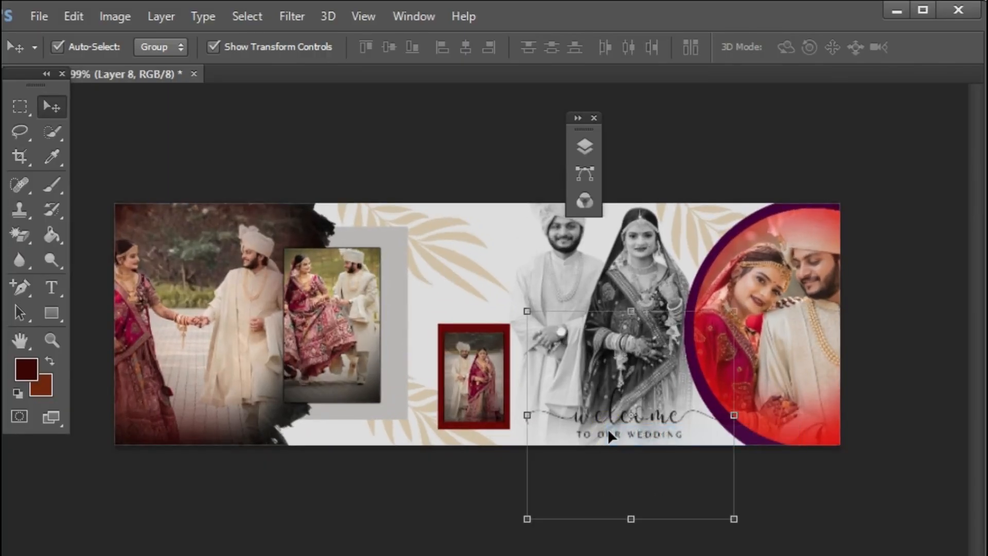
drag(615, 427, 596, 416)
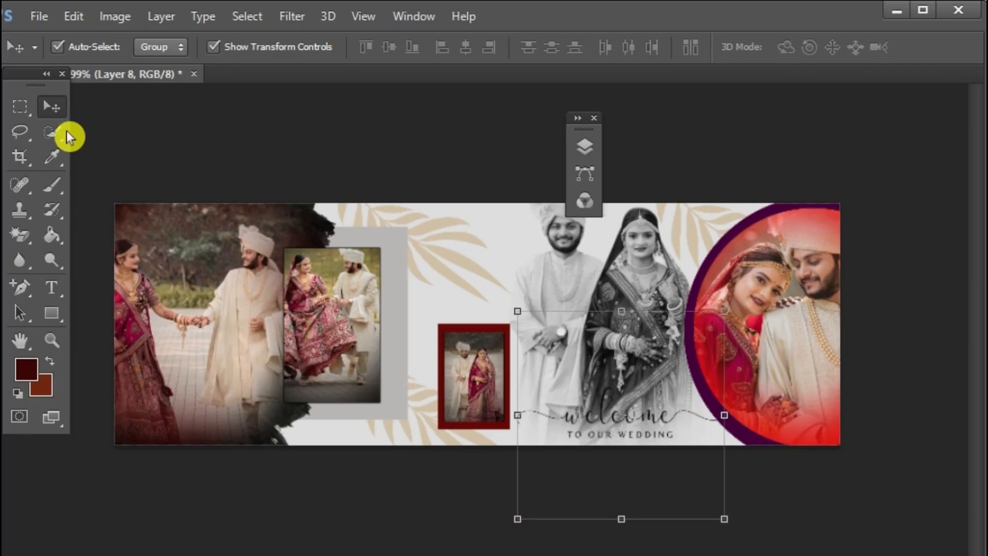
right_click(319, 257)
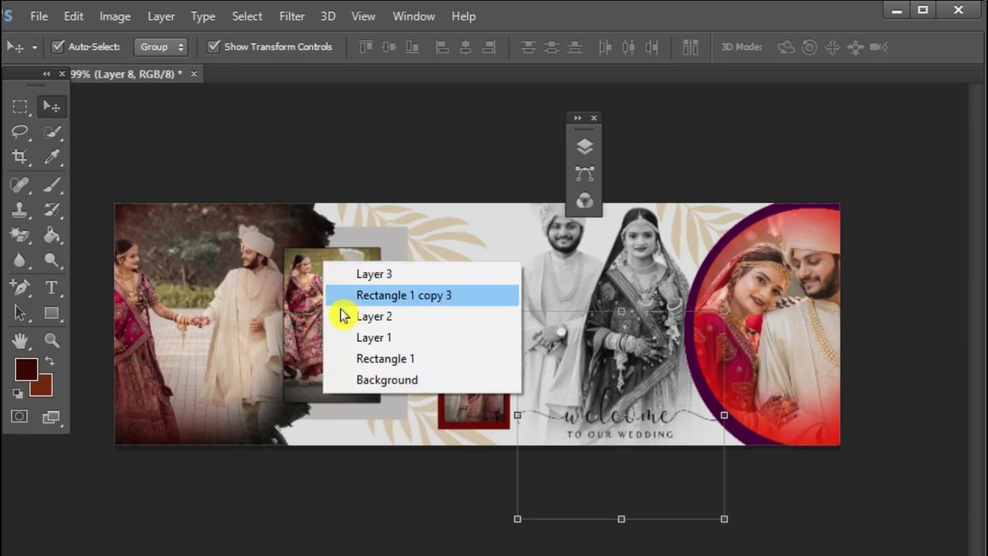
click(351, 381)
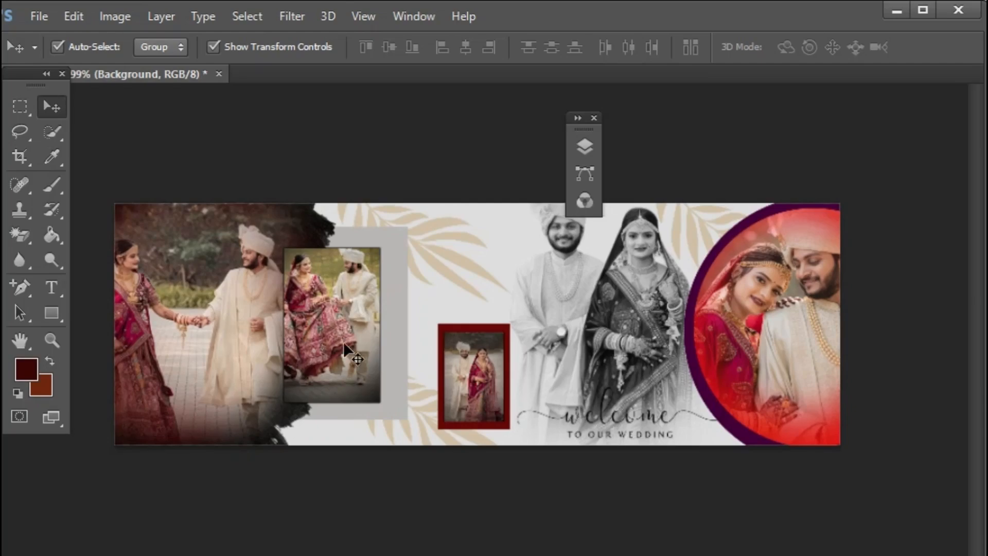
Step: Move the "welcome to our wedding" lettering off the cutout, shrink it and place it just above the red-framed photo
drag(595, 417, 473, 293)
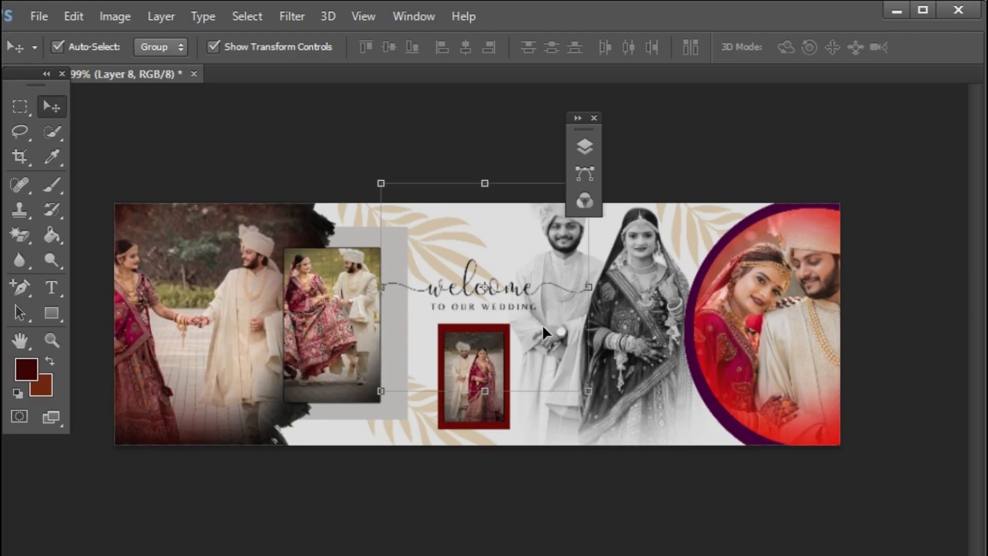
click(585, 391)
drag(584, 393, 550, 352)
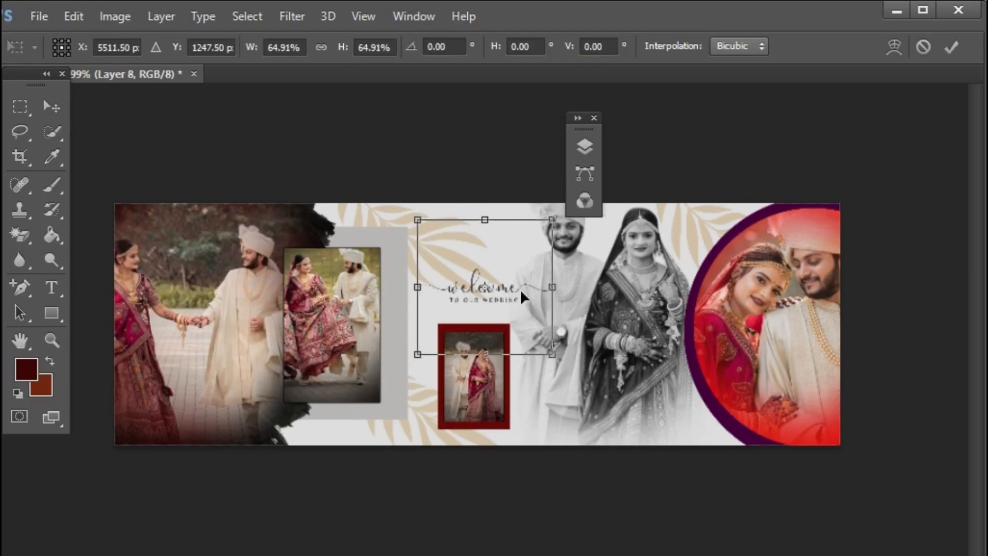
drag(508, 295, 487, 295)
click(951, 47)
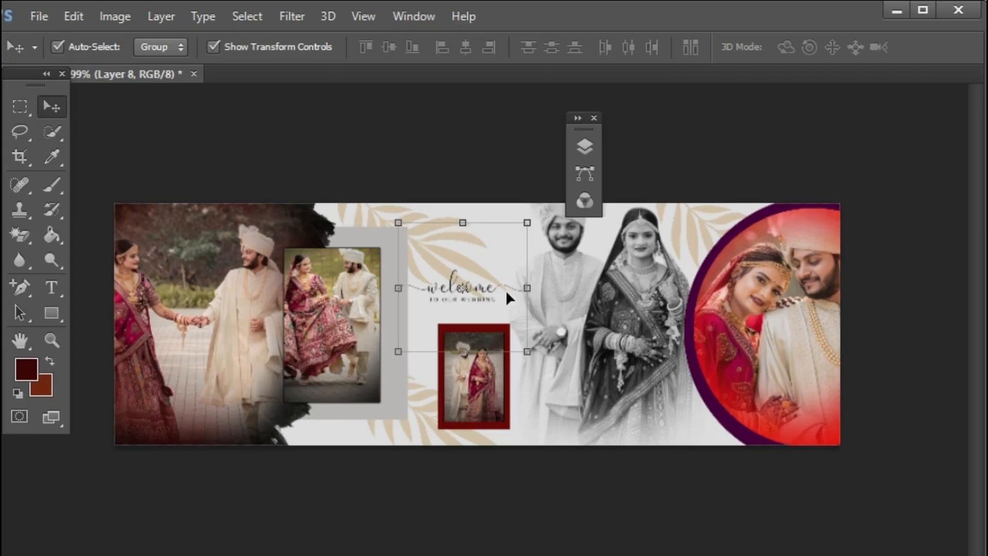
drag(506, 289, 498, 305)
Step: Open the bold "welcome" lettering image fa5685e748cb8e684d3a7626a4071bb8.jpg from the wedding pnj folder
scroll(360, 353, down, 2)
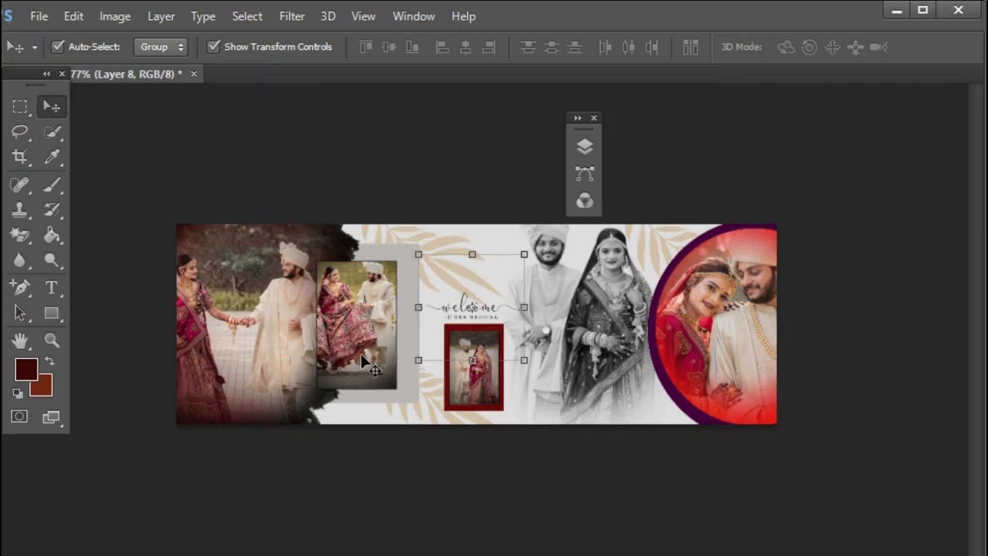
scroll(360, 353, up, 3)
scroll(363, 352, down, 1)
scroll(363, 352, up, 2)
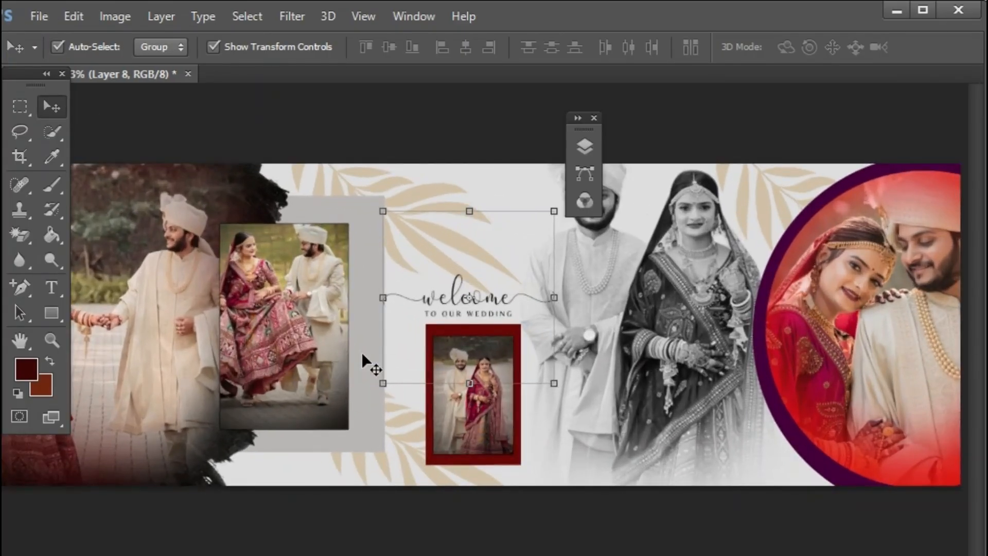
scroll(363, 352, down, 1)
click(46, 16)
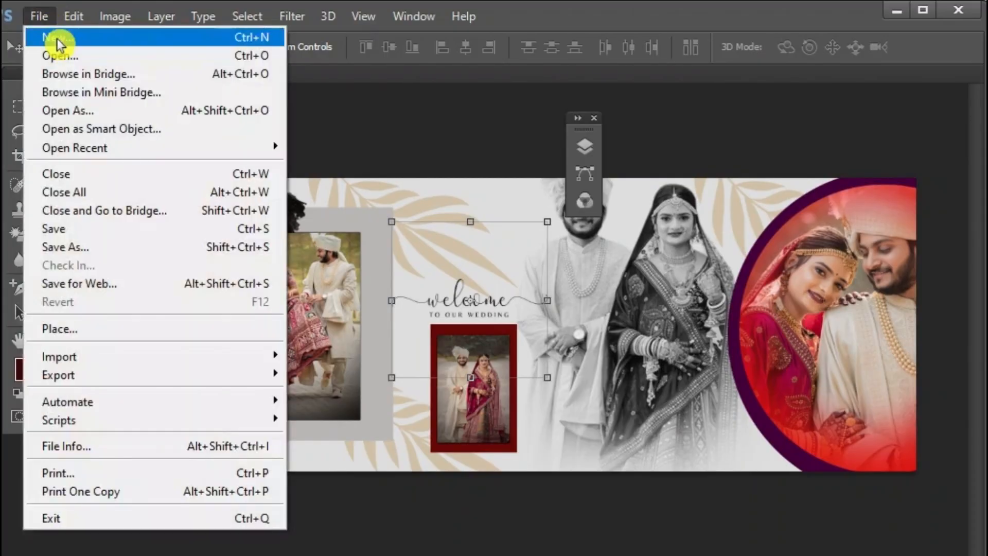
click(60, 52)
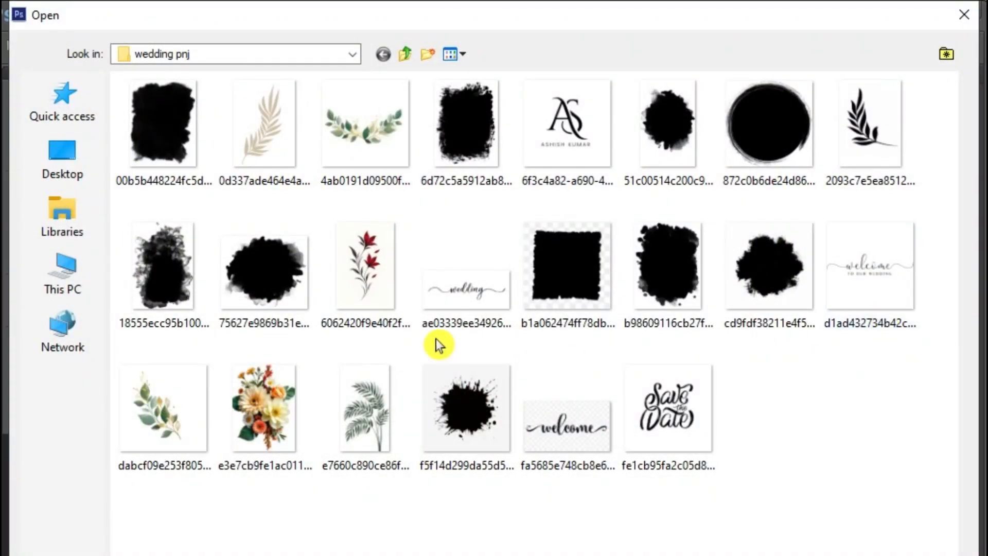
click(557, 437)
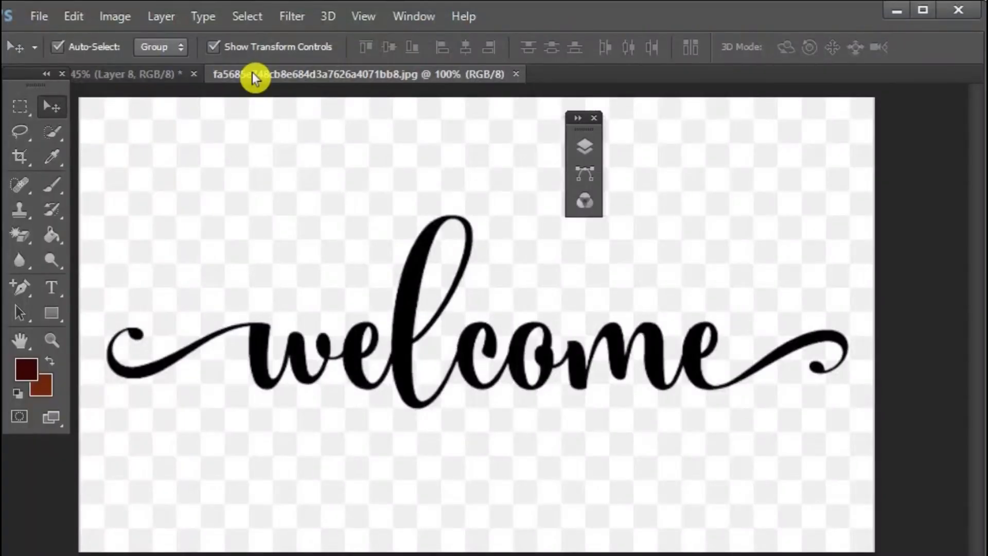
Step: Float the "welcome" image's window, copy the lettering onto the album page beside the purple-bordered circle and close the source image
drag(253, 74, 374, 332)
drag(360, 208, 46, 133)
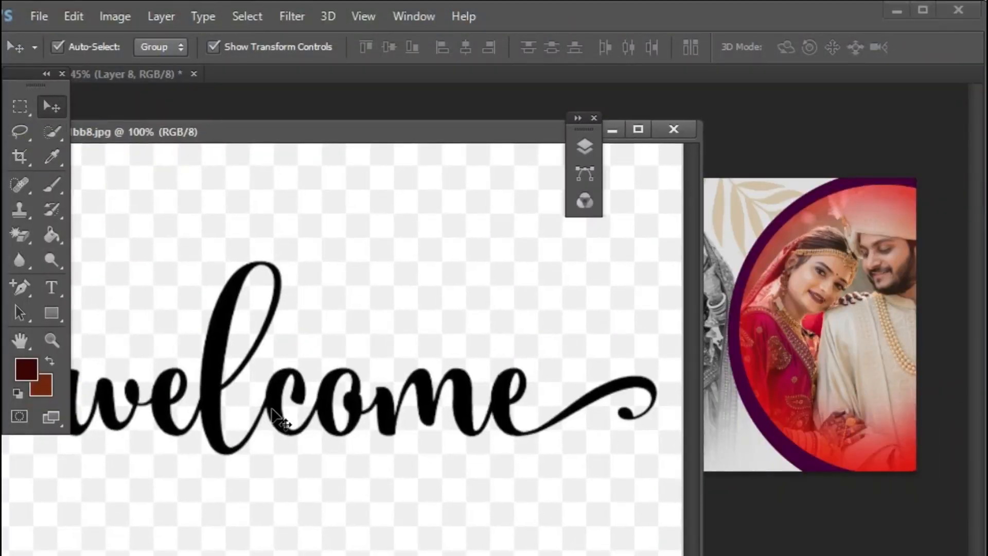
drag(283, 417, 717, 452)
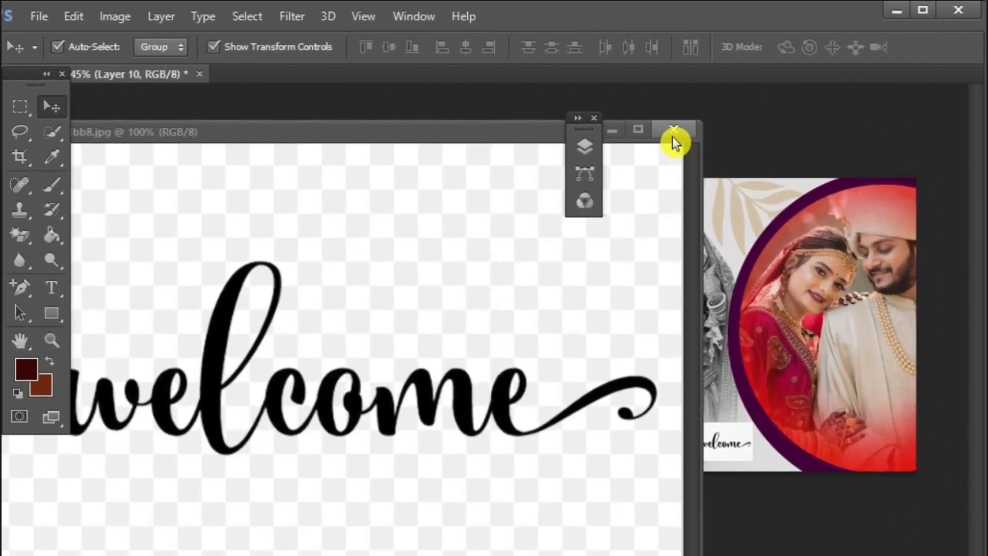
click(673, 133)
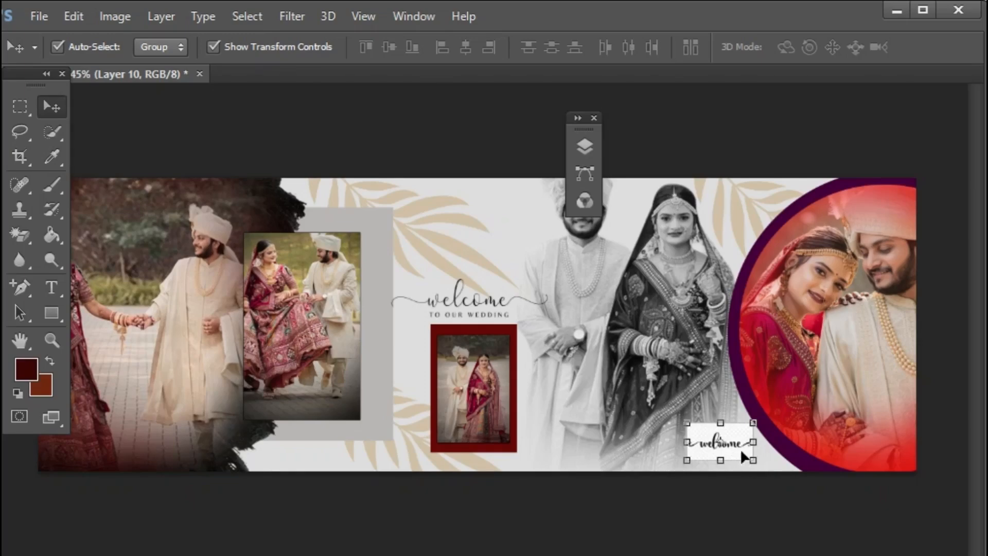
Step: Enlarge the new "welcome" image to about 355% and place it over the lower part of the monochrome couple cutout
drag(740, 448, 702, 488)
key(ctrl+t)
drag(640, 440, 700, 441)
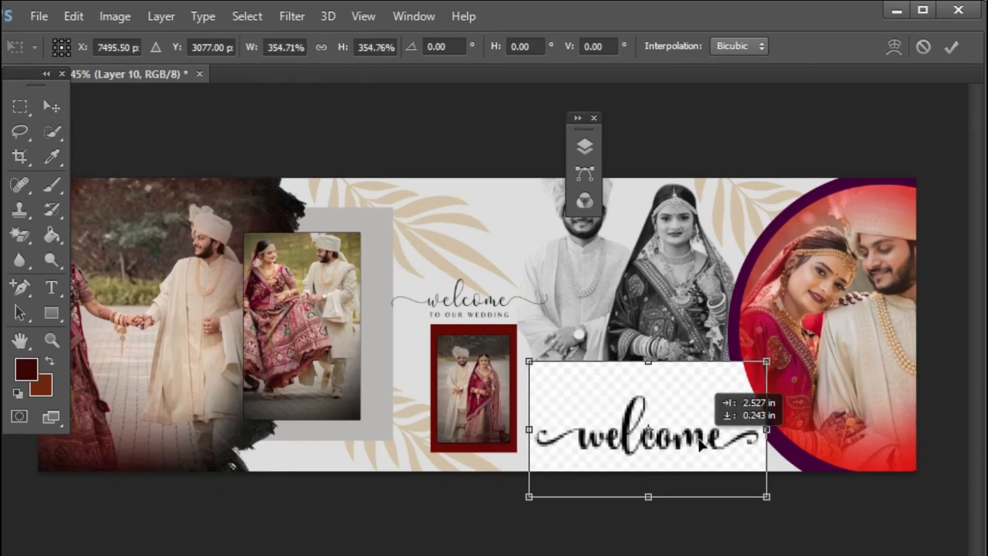
click(951, 47)
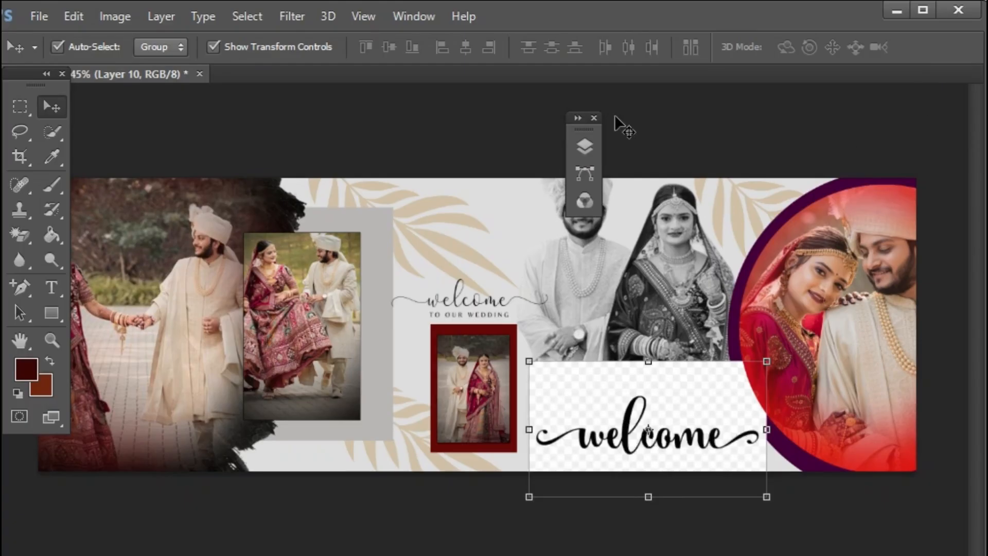
Step: Set the "welcome" layer's blend mode to Multiply, collapse the Layers panel and select the Background layer
click(583, 148)
click(426, 182)
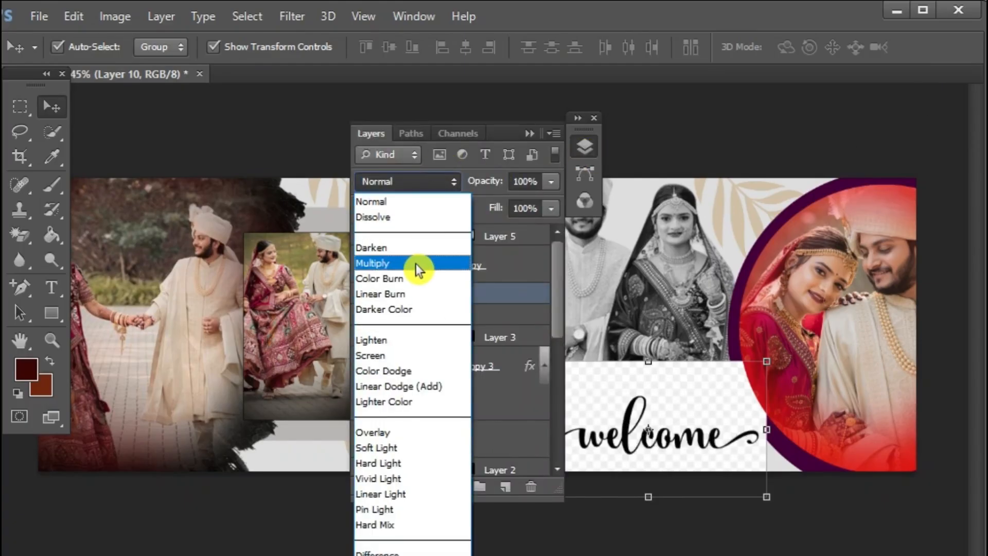
click(416, 263)
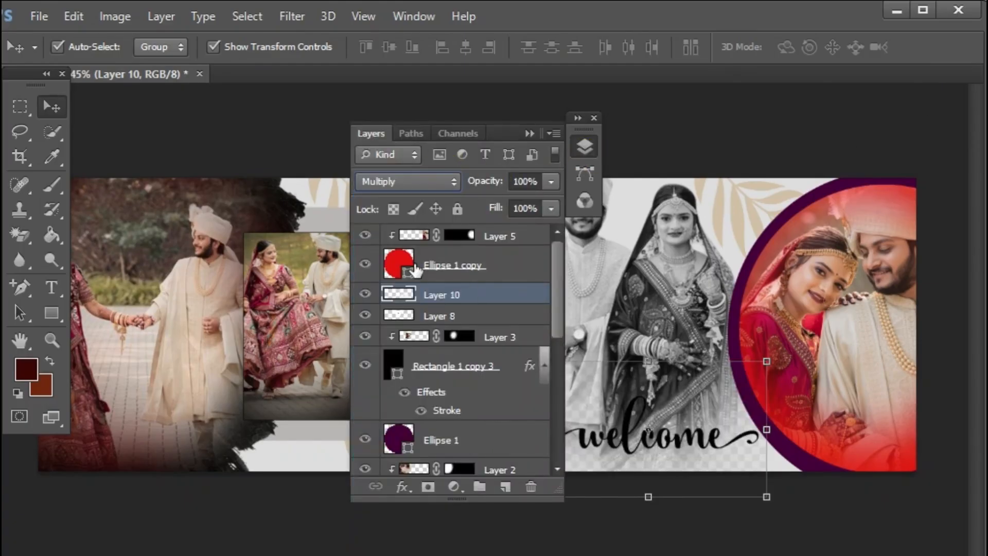
click(533, 137)
right_click(684, 302)
click(708, 335)
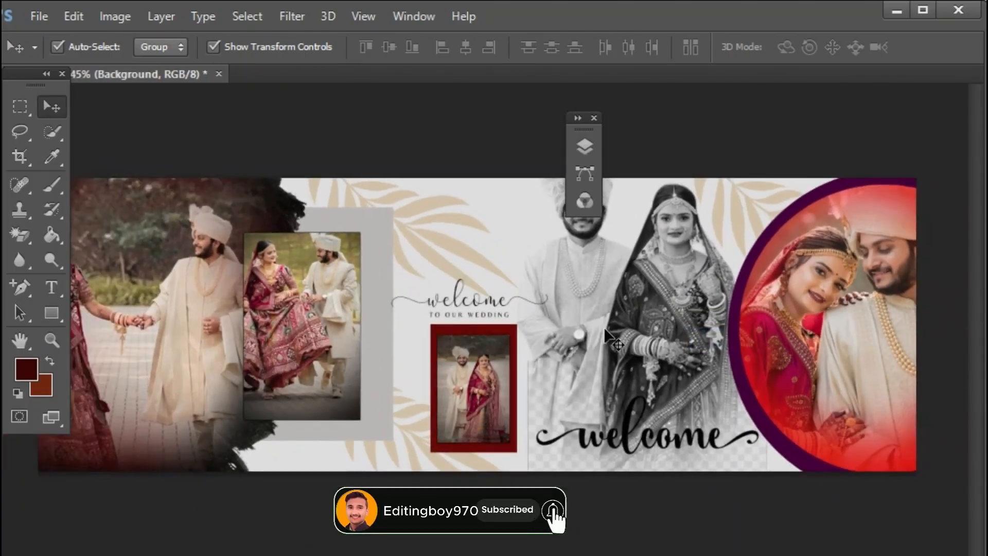
Step: Move the collapsed floating panel group clear of the couple cutout and request to quit Photoshop
drag(592, 139, 944, 88)
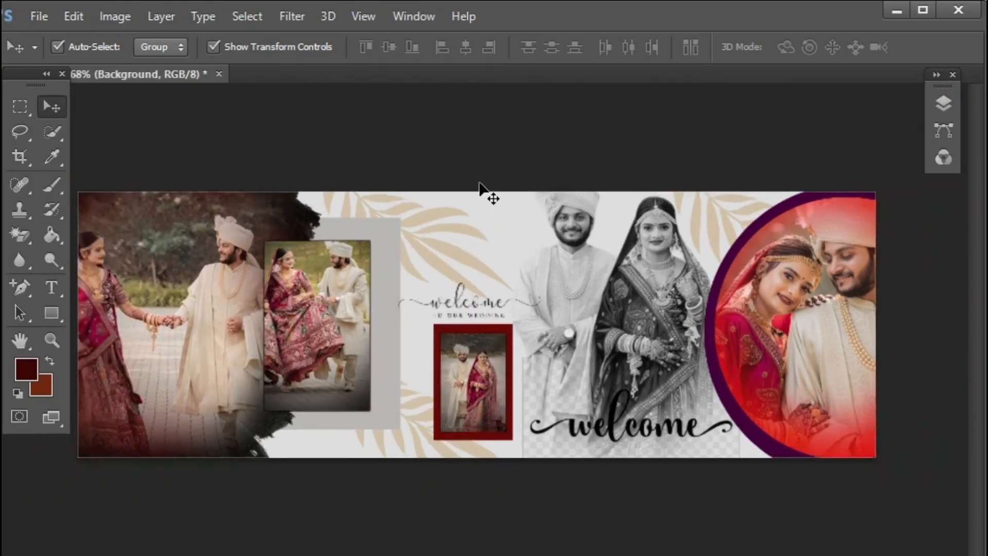
click(45, 75)
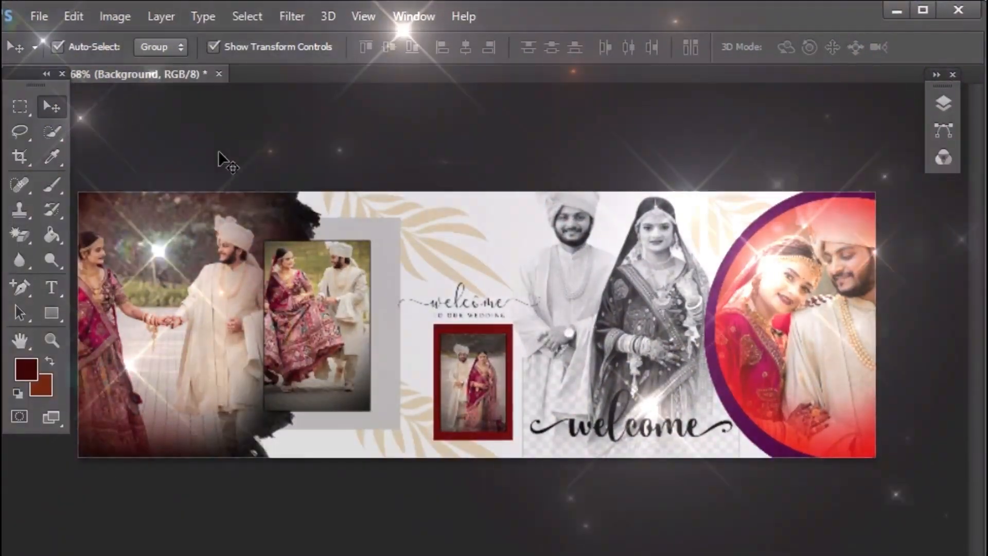
scroll(218, 150, up, 2)
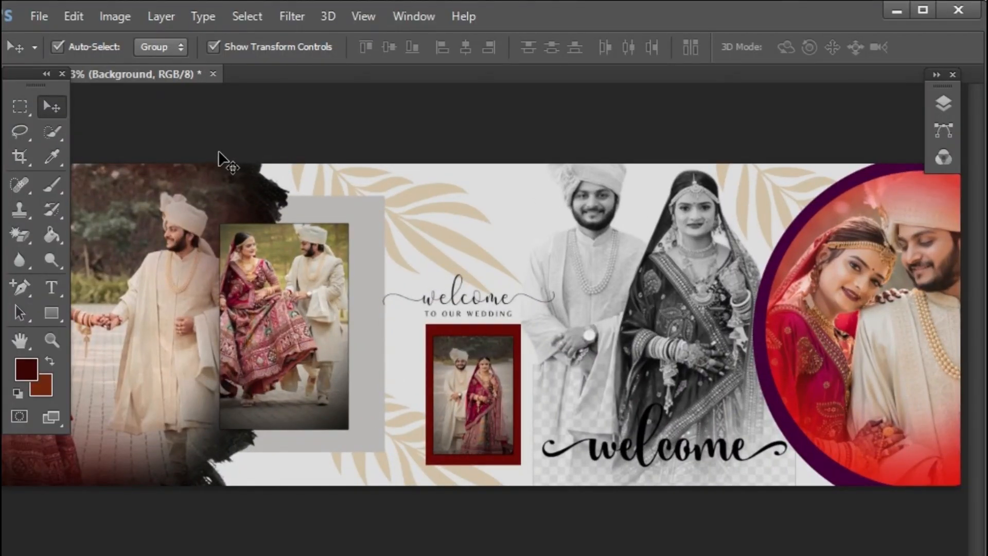
key(alt+F4)
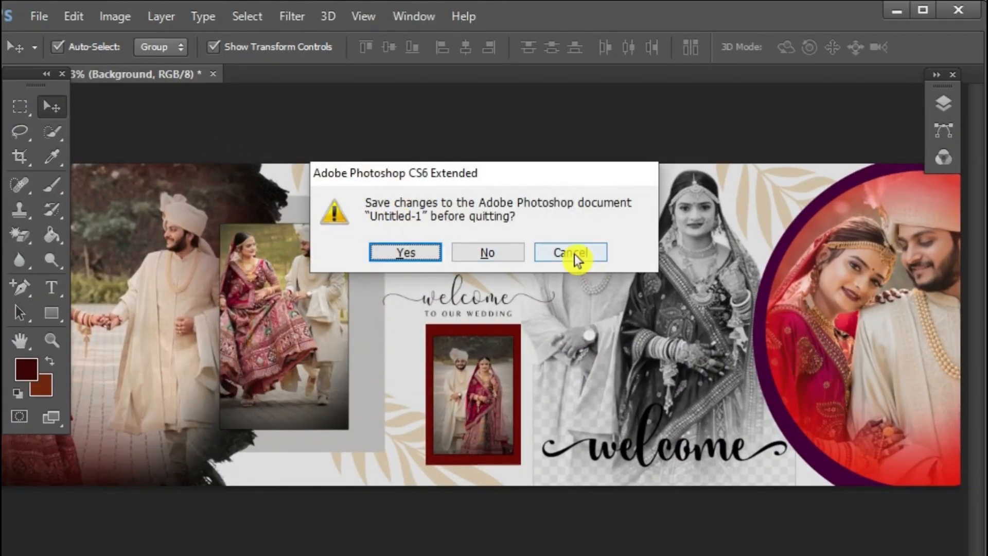